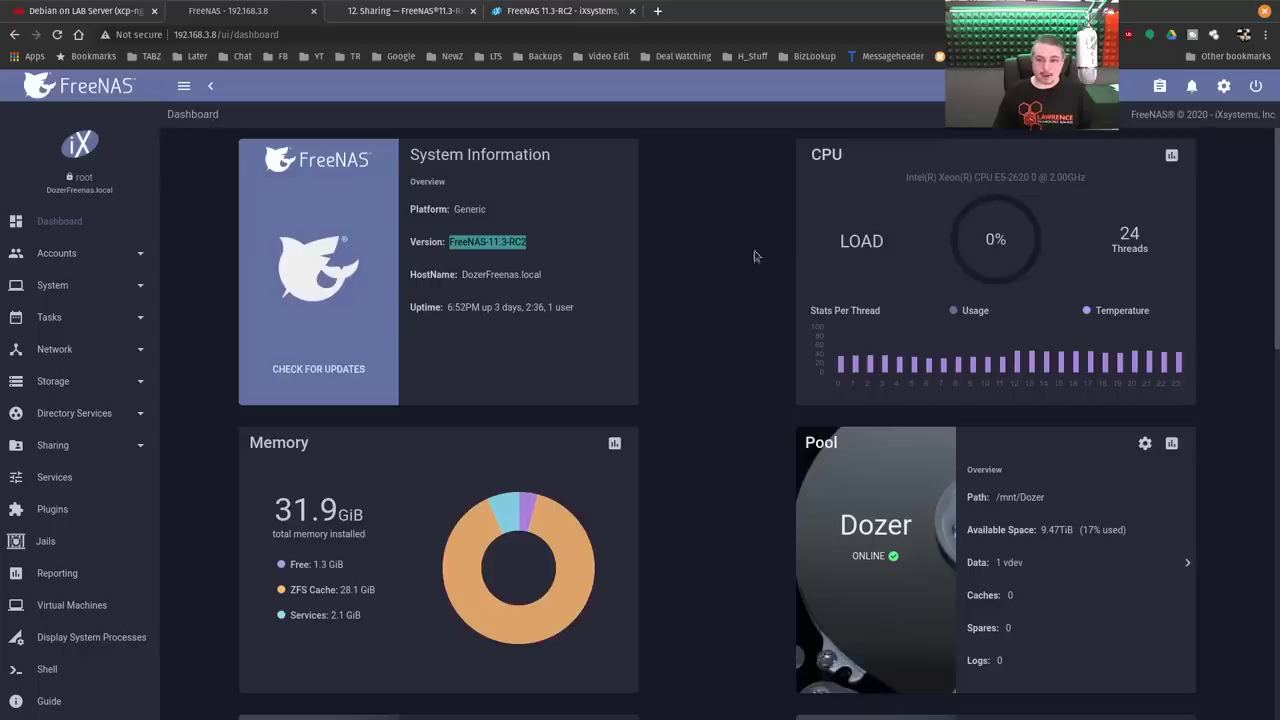
Review the FreeNAS dashboard's CPU model, system uptime and network interface cards.
{"action": "triple_click", "coordinate": [966, 177]}
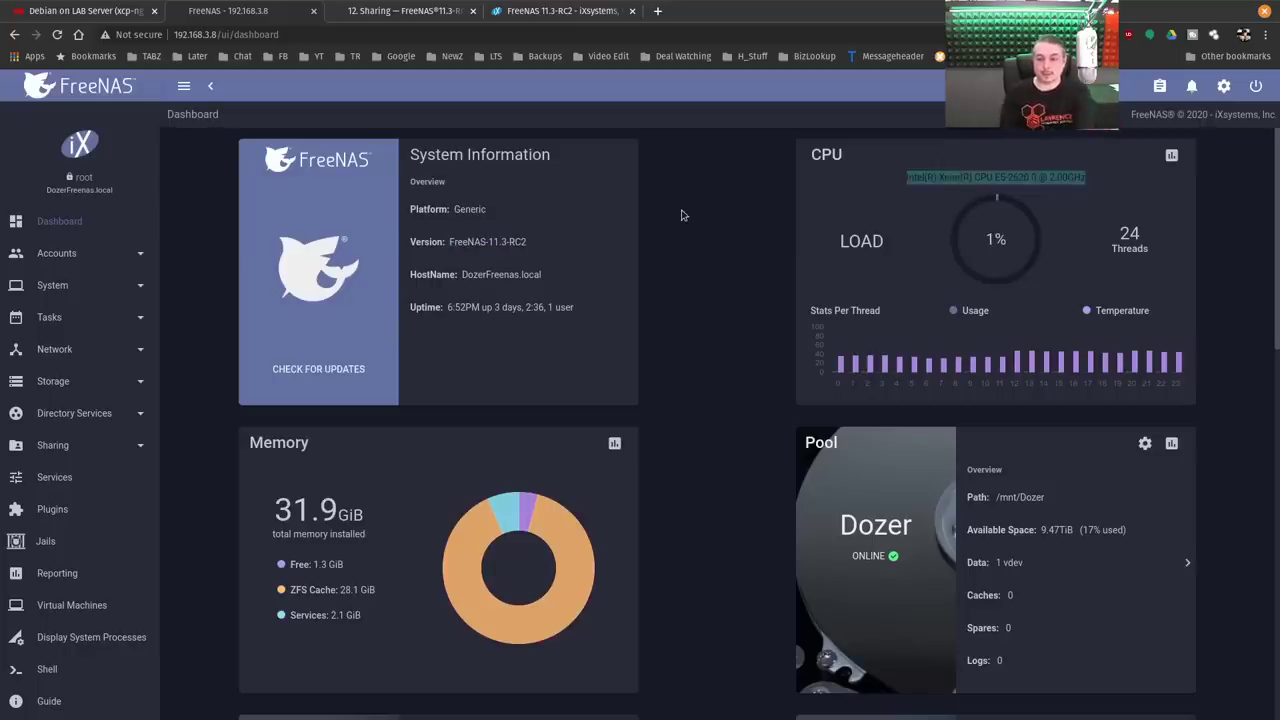
{"action": "triple_click", "coordinate": [700, 306]}
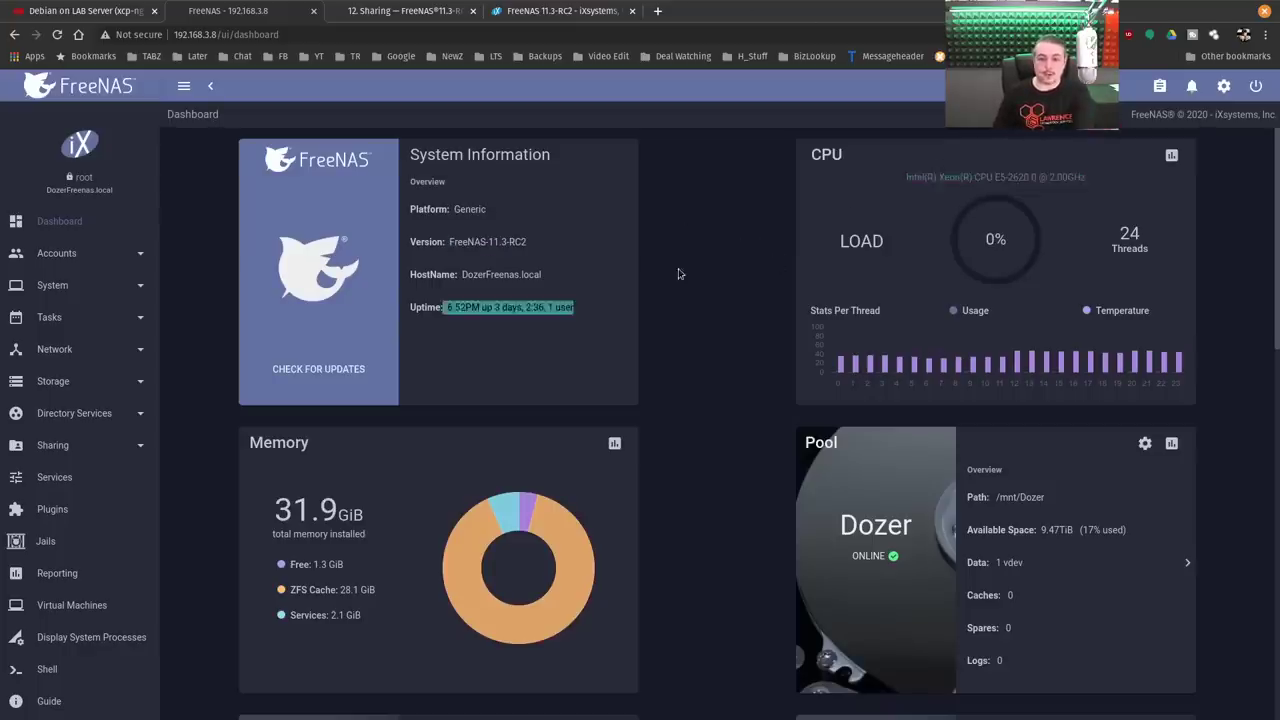
{"action": "scroll", "coordinate": [697, 354], "scroll_direction": "down", "scroll_amount": 10}
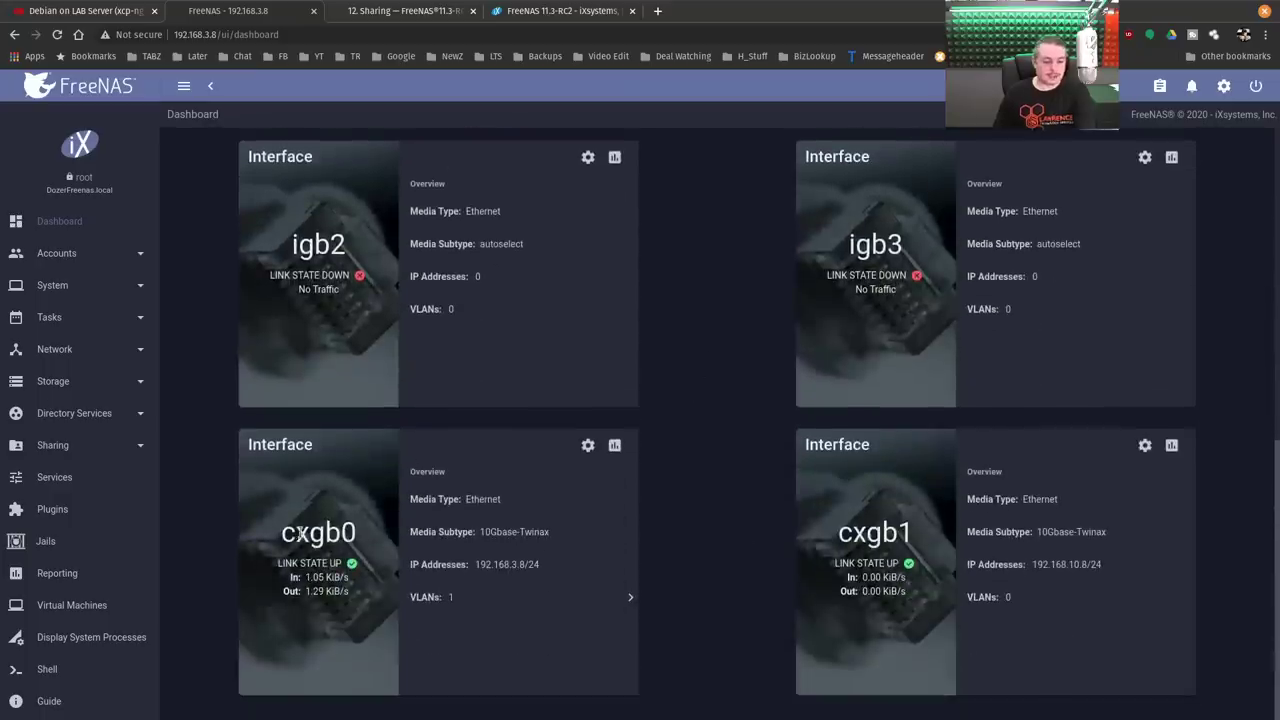
{"action": "scroll", "coordinate": [697, 572], "scroll_direction": "up", "scroll_amount": 10}
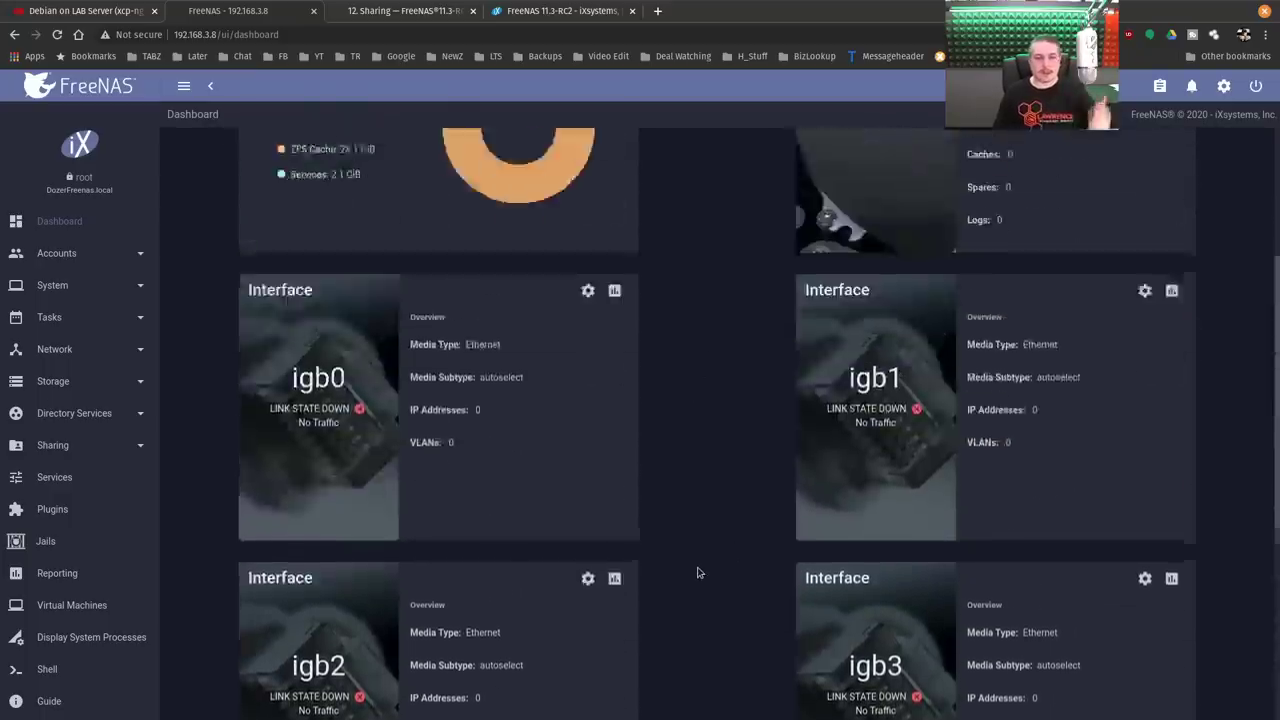
Switch to Xen Orchestra and examine the Debian on Dozer SCSI virtual machine and the list of storages.
{"action": "left_click", "coordinate": [80, 10]}
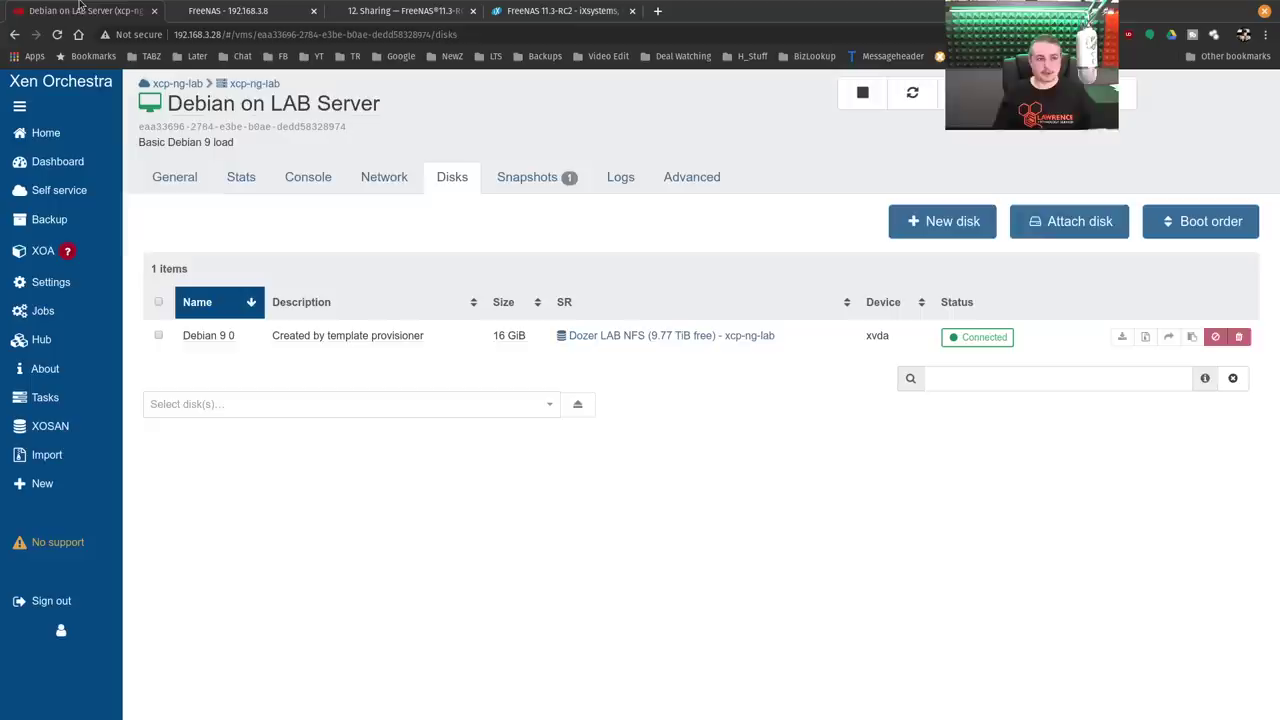
{"action": "left_click", "coordinate": [60, 131]}
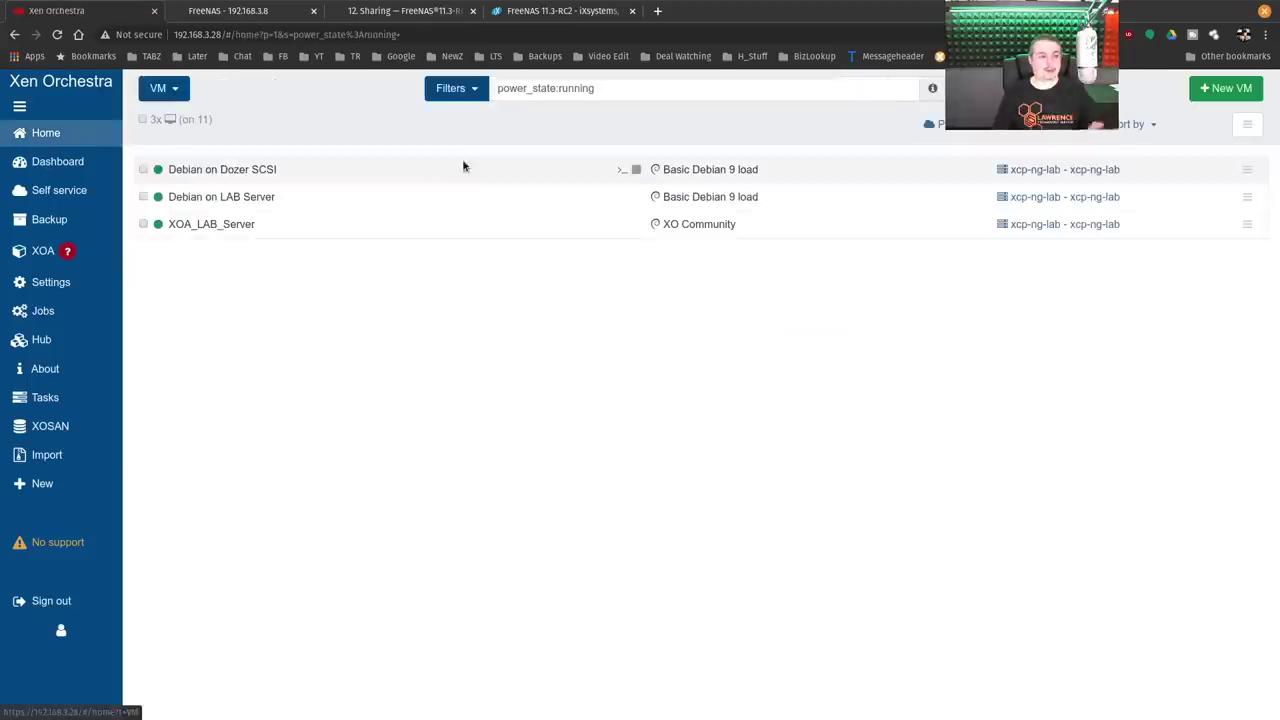
{"action": "left_click", "coordinate": [279, 171]}
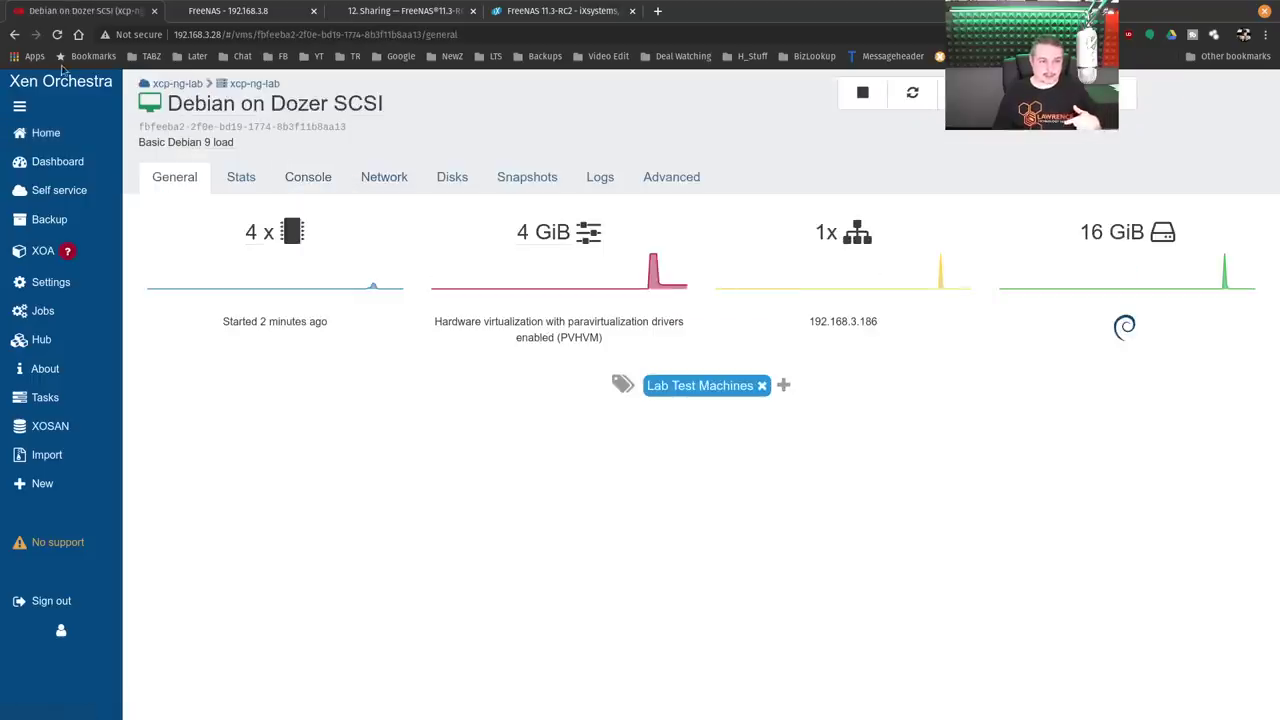
{"action": "mouse_move", "coordinate": [69, 140]}
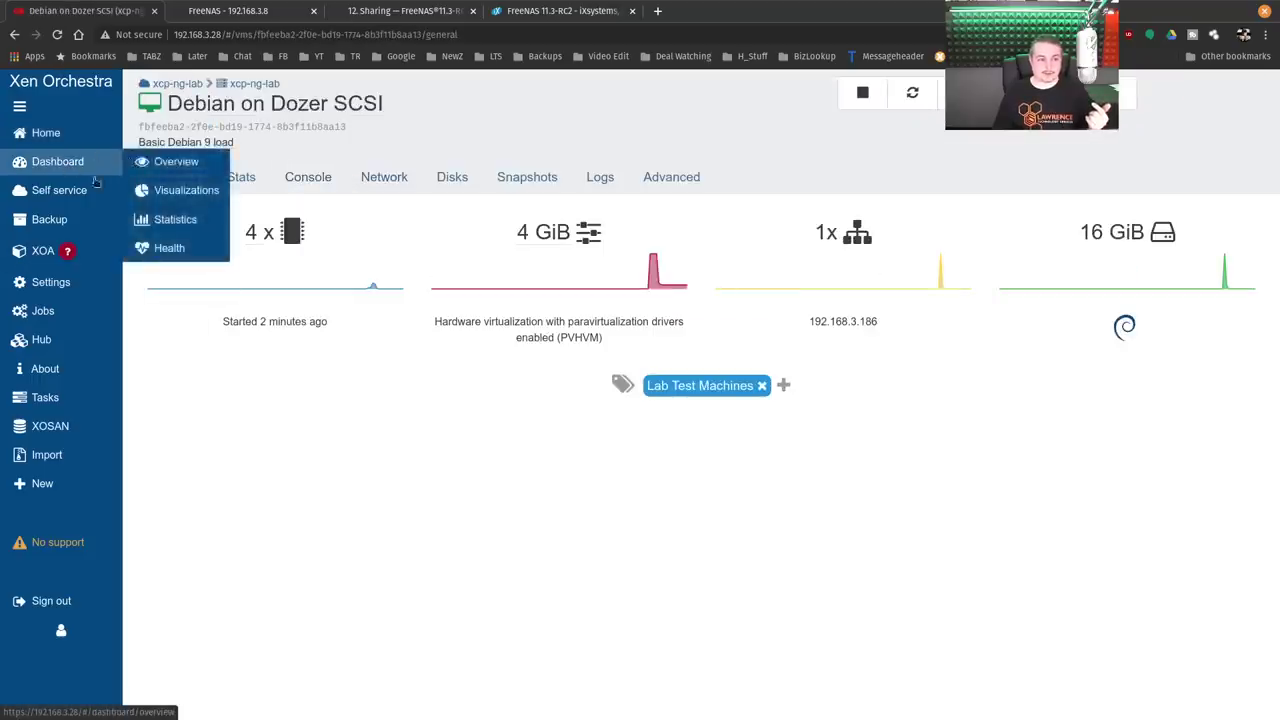
{"action": "left_click", "coordinate": [176, 246]}
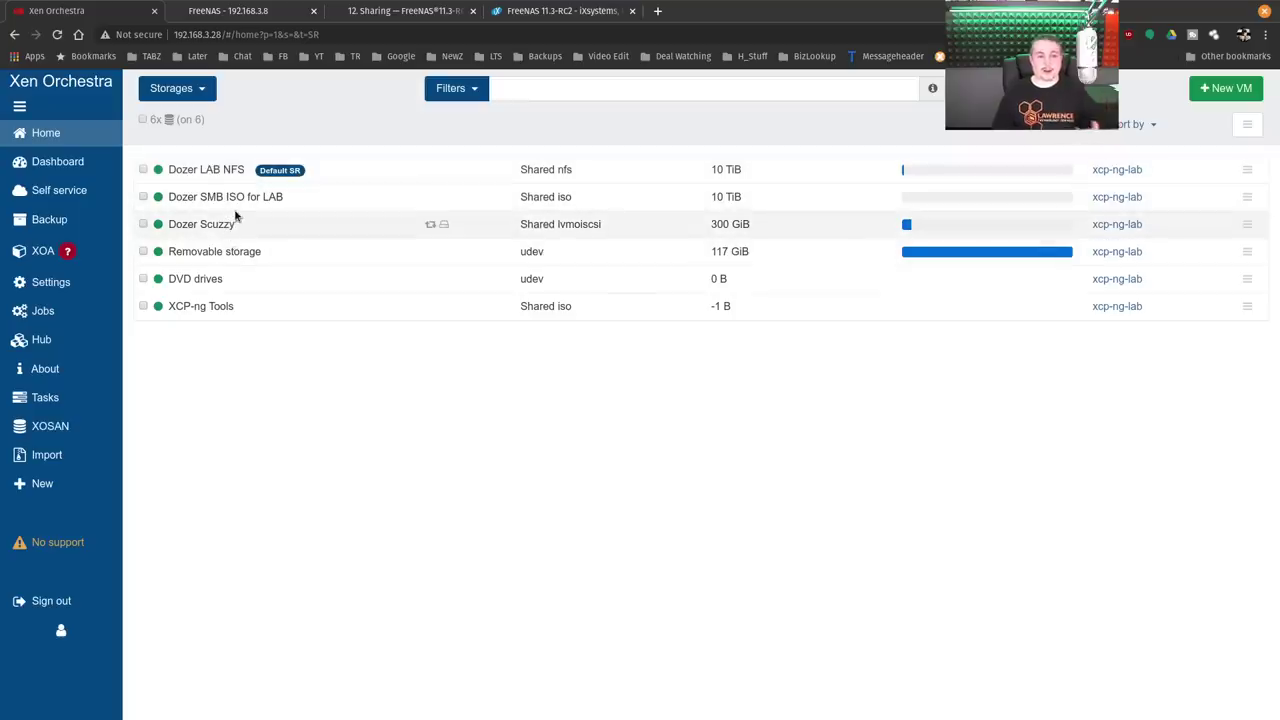
Switch to the FreeNAS 11.3-RC2 release notes and highlight the ACL Manager entry under the major new features.
{"action": "left_click", "coordinate": [590, 10]}
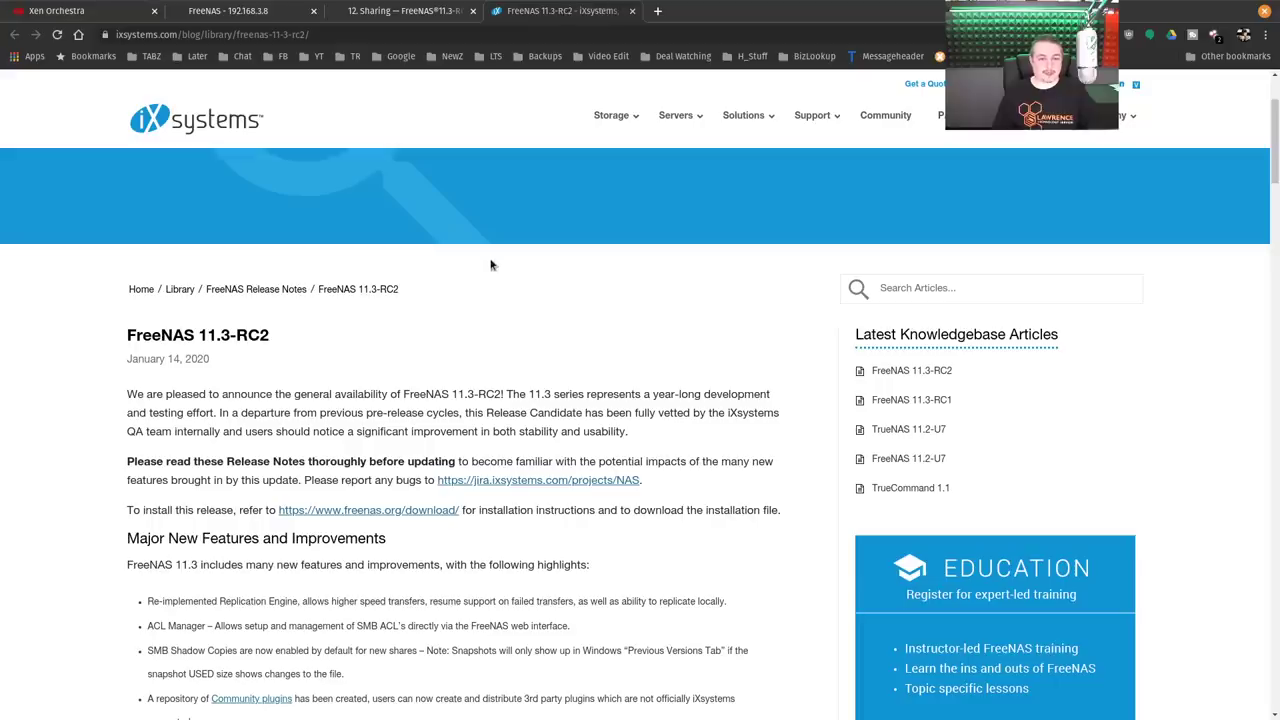
{"action": "scroll", "coordinate": [491, 297], "scroll_direction": "down", "scroll_amount": 3}
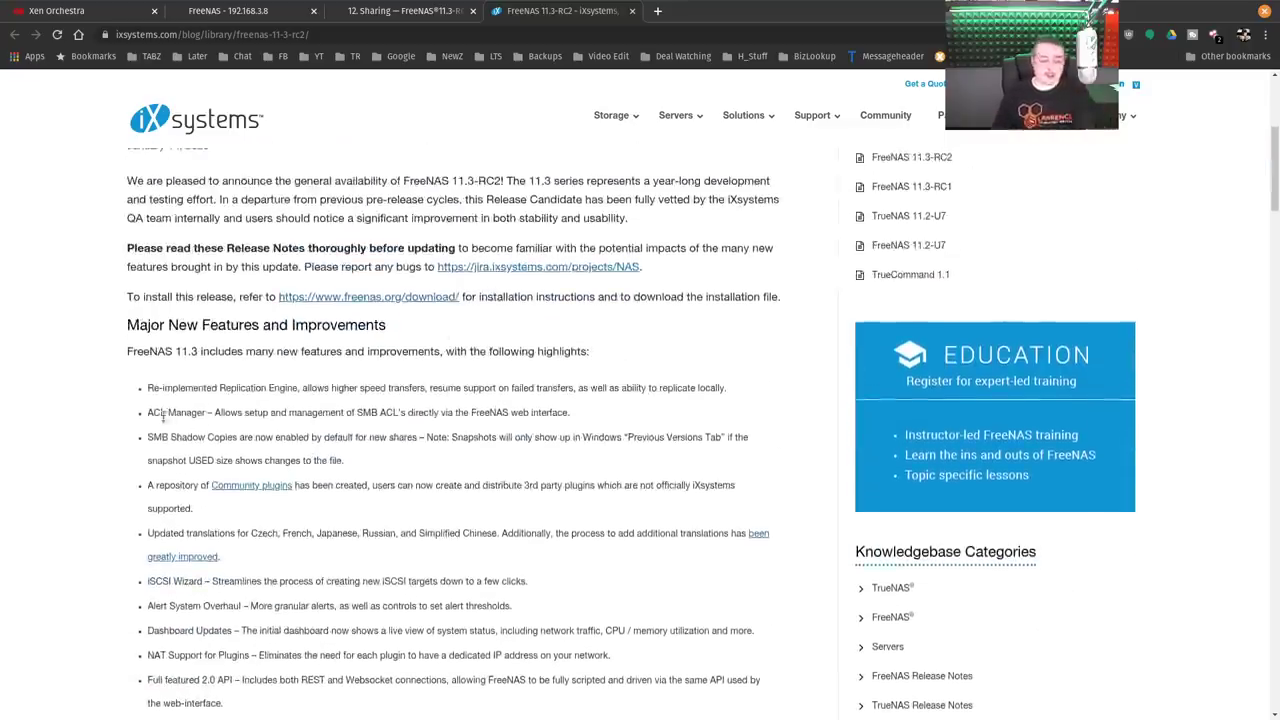
{"action": "left_click_drag", "start_coordinate": [148, 412], "coordinate": [587, 423]}
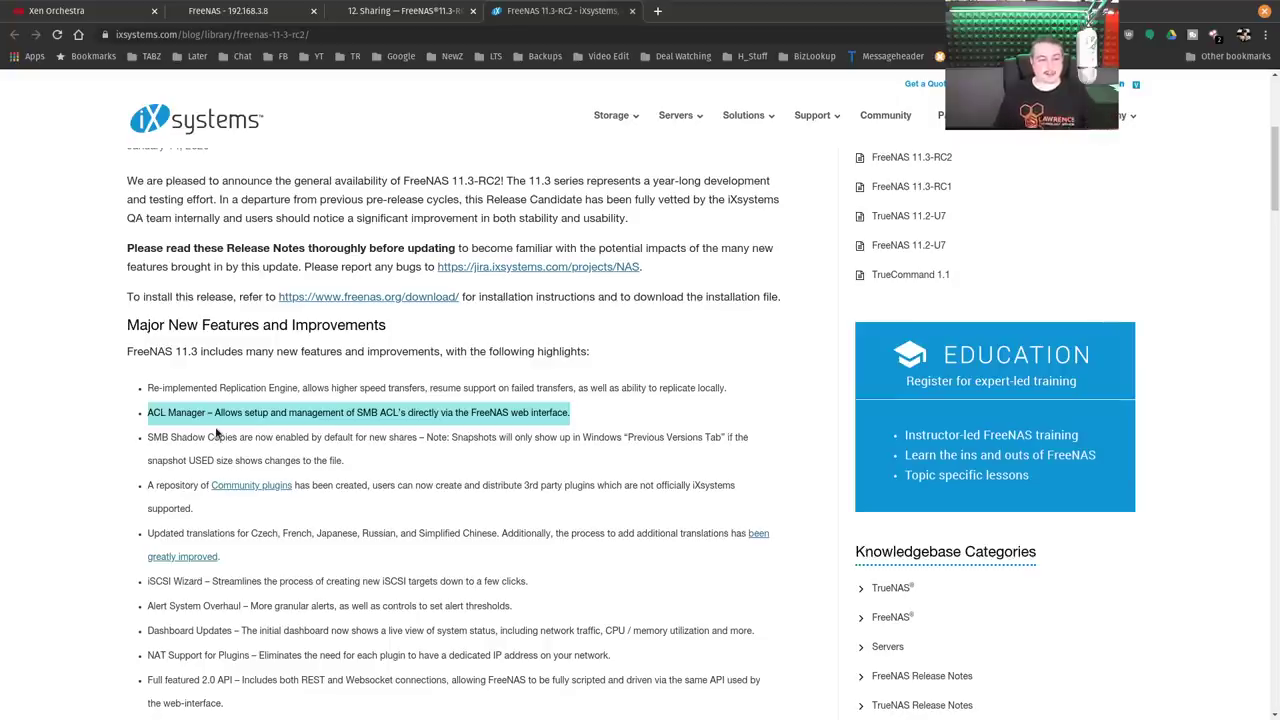
Return to the FreeNAS dashboard and look over the System options and the network interface cards.
{"action": "left_click", "coordinate": [250, 10]}
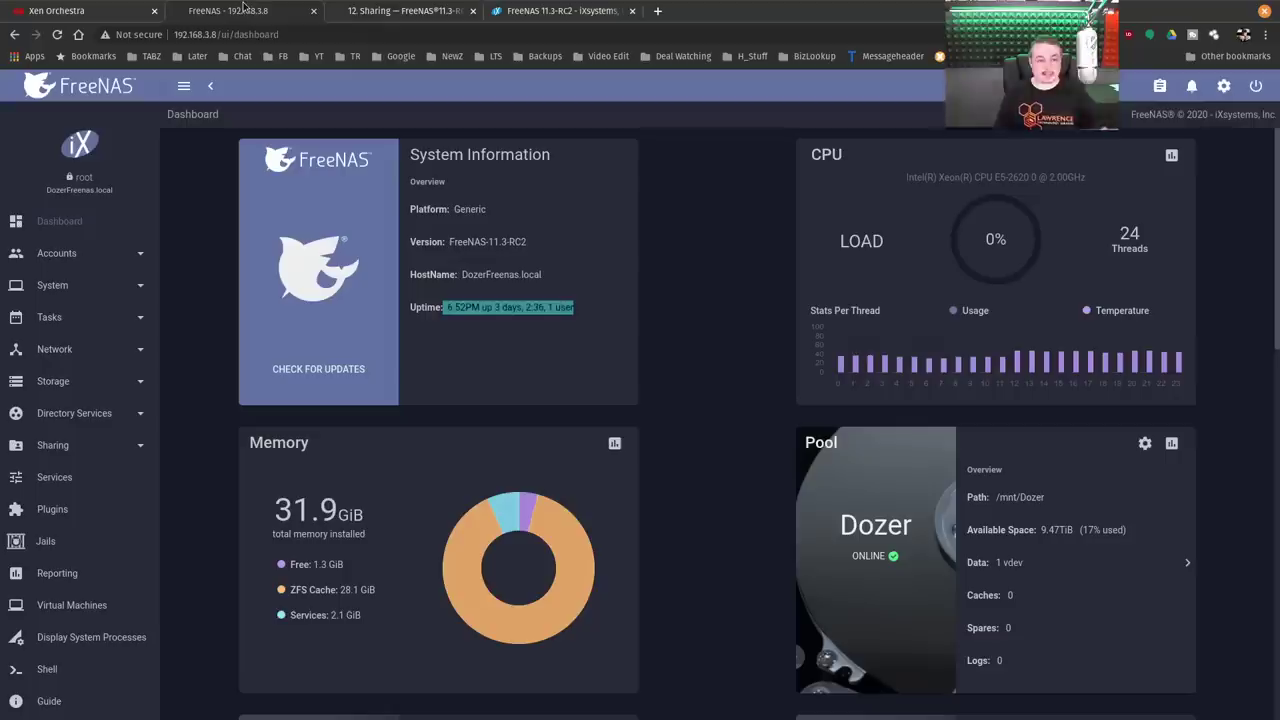
{"action": "left_click", "coordinate": [92, 293]}
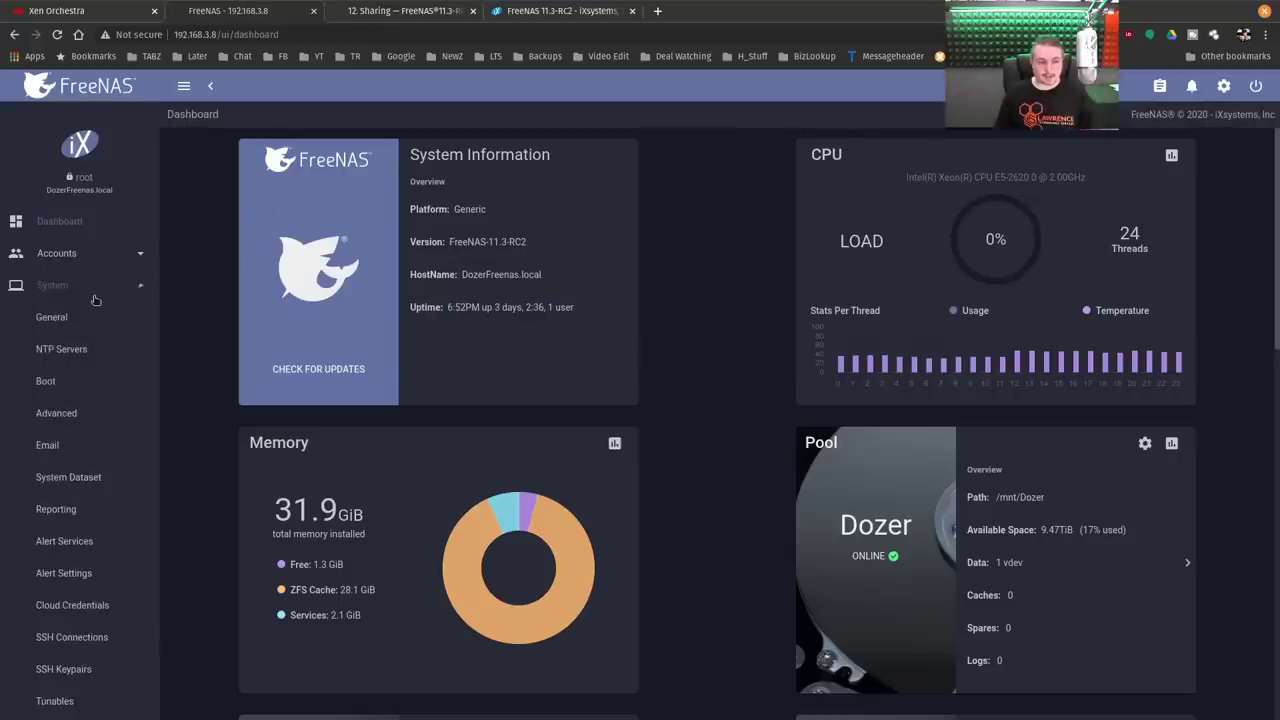
{"action": "left_click", "coordinate": [78, 293]}
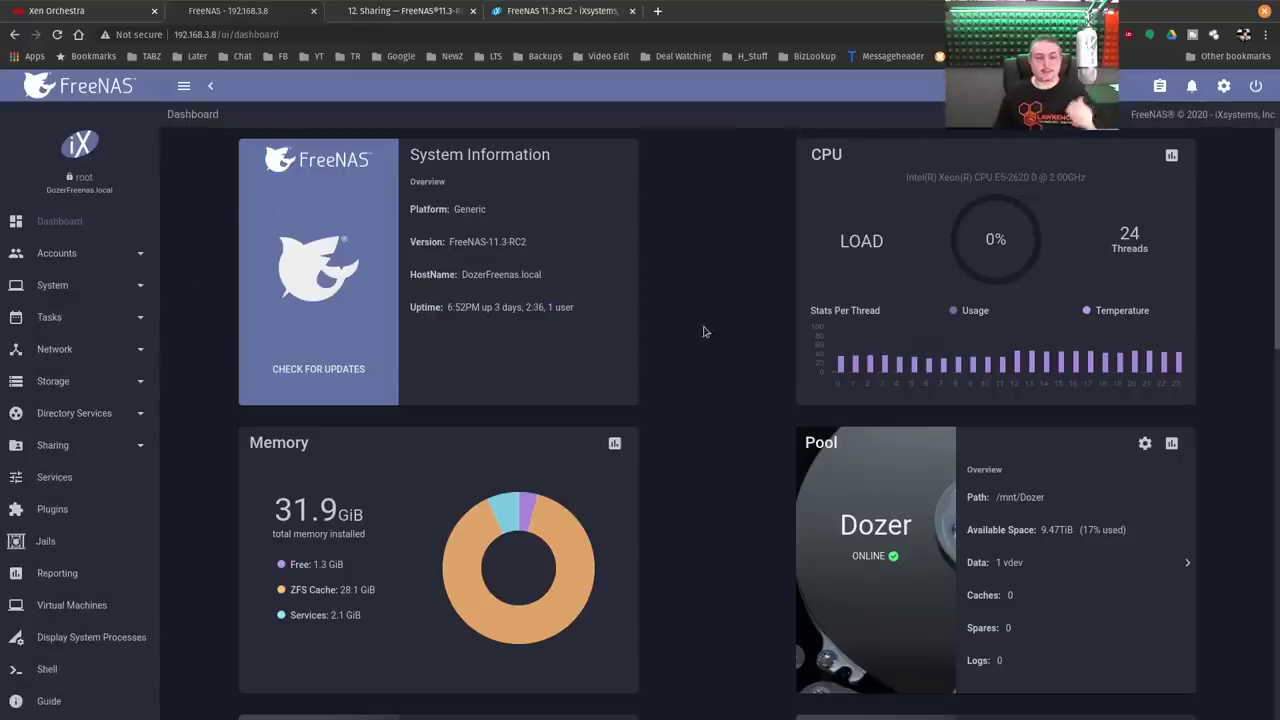
{"action": "scroll", "coordinate": [713, 328], "scroll_direction": "down", "scroll_amount": 5}
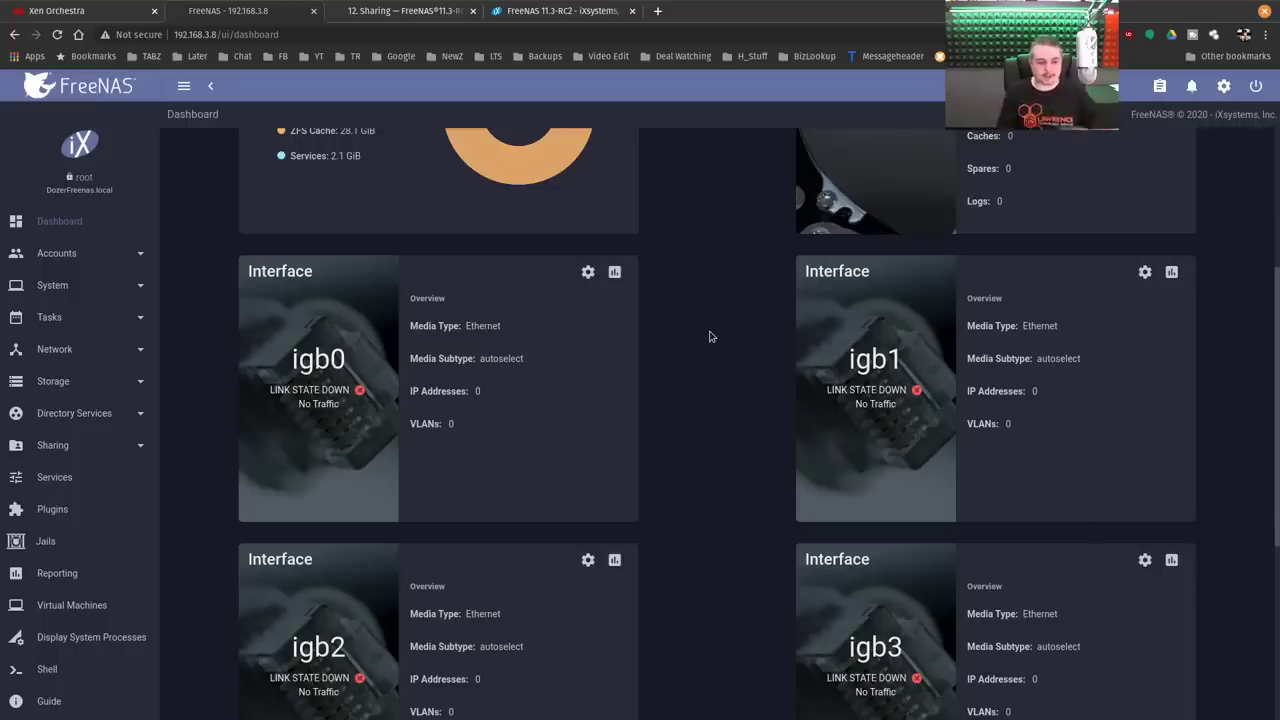
Open the ACL editor for the InTheShadows dataset in the Dozer pool and review its access control entries.
{"action": "left_click", "coordinate": [84, 418]}
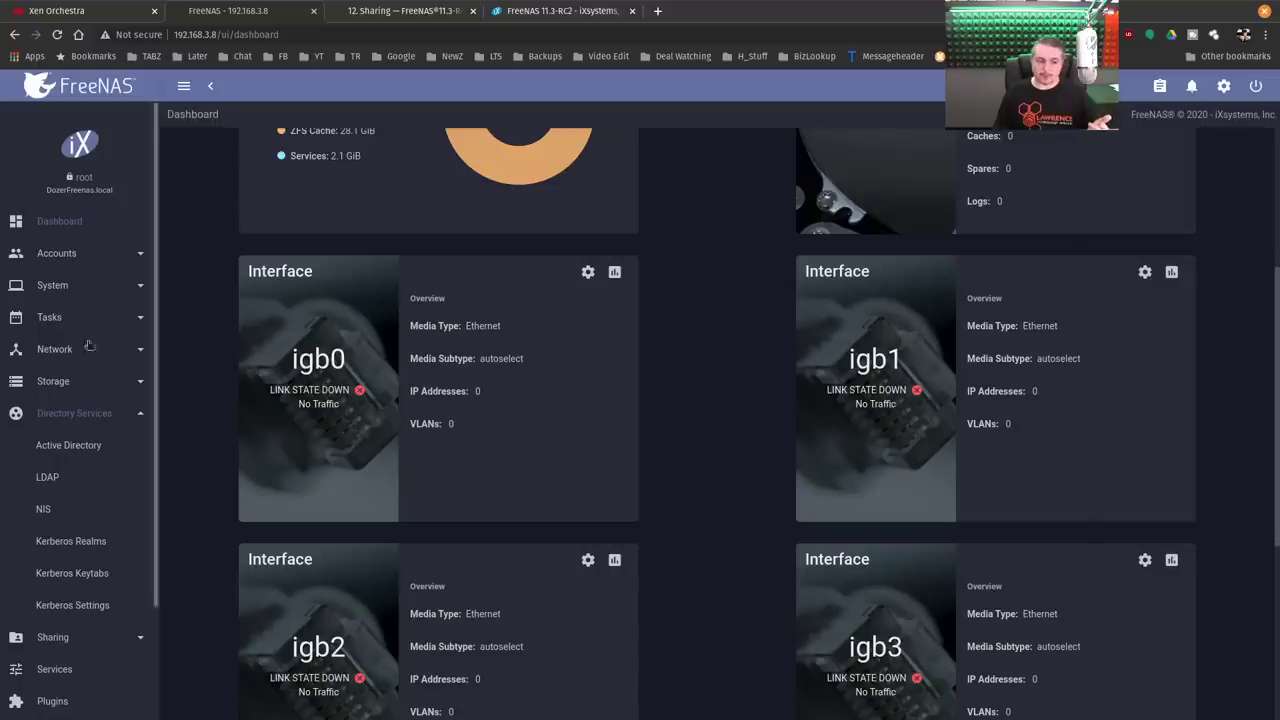
{"action": "left_click", "coordinate": [78, 388]}
{"action": "left_click", "coordinate": [74, 412]}
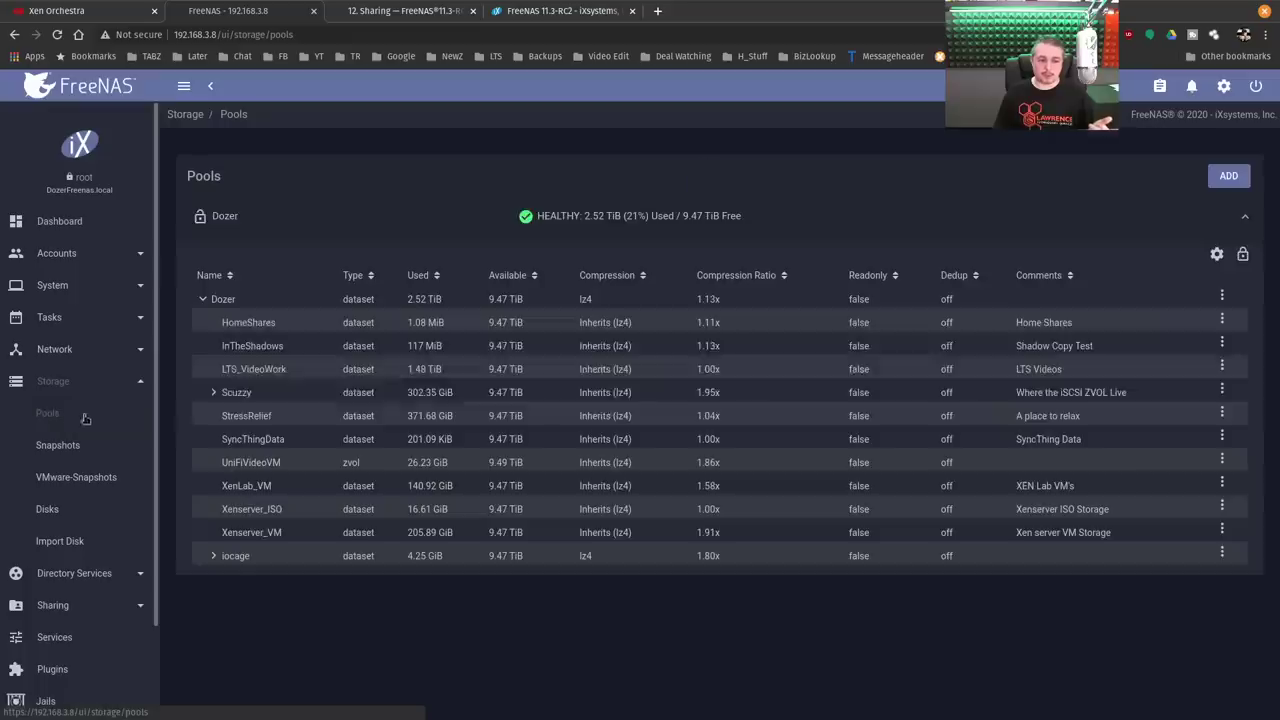
{"action": "left_click", "coordinate": [1222, 342]}
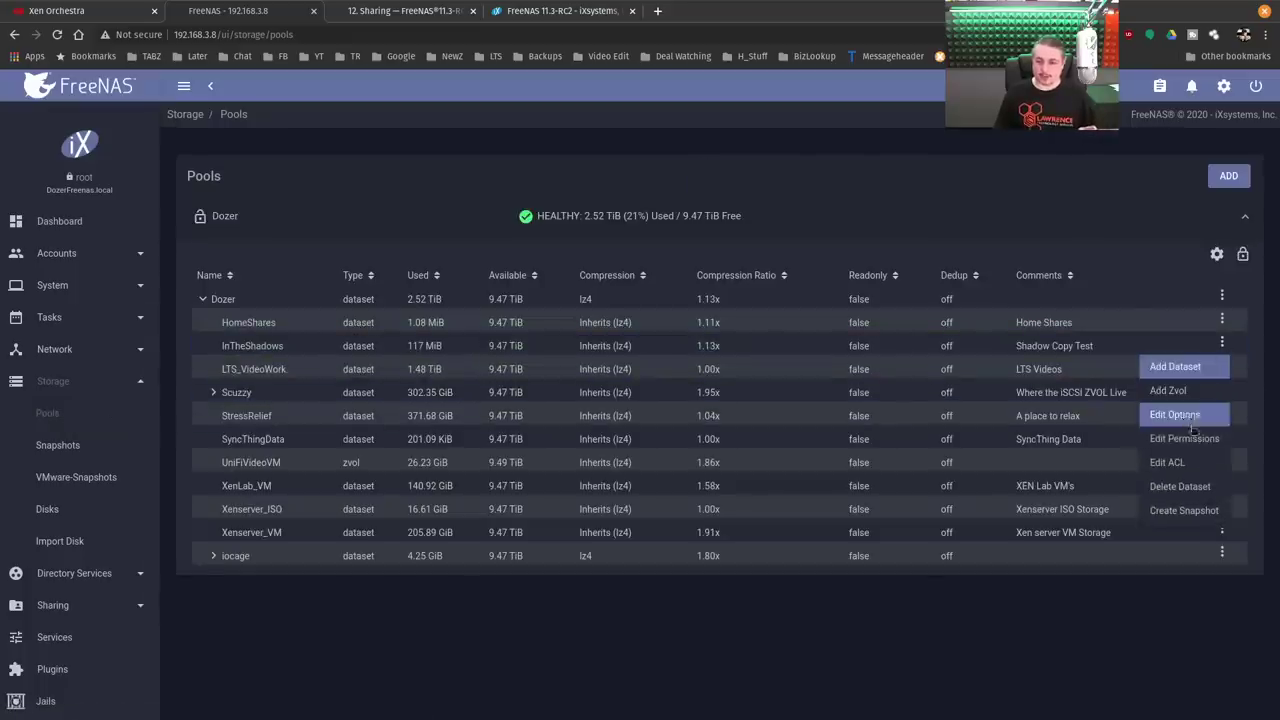
{"action": "left_click", "coordinate": [1192, 461]}
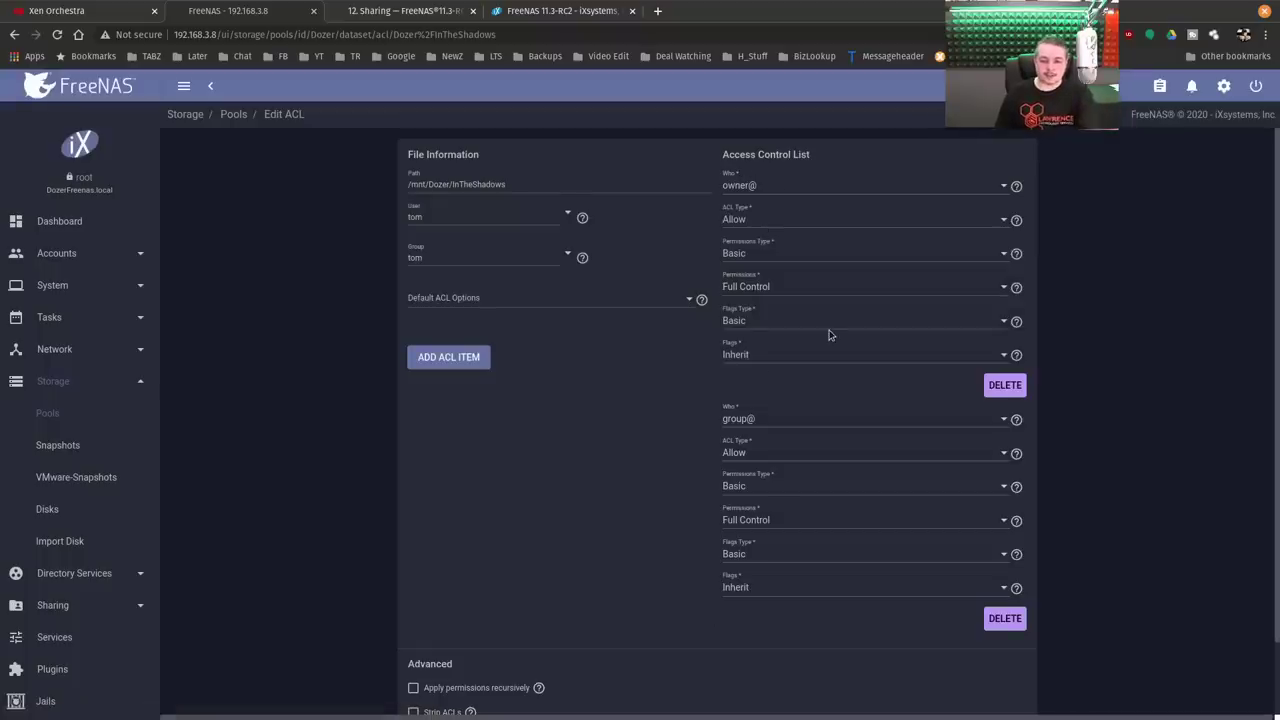
{"action": "scroll", "coordinate": [829, 335], "scroll_direction": "down", "scroll_amount": 1}
{"action": "scroll", "coordinate": [829, 335], "scroll_direction": "up", "scroll_amount": 1}
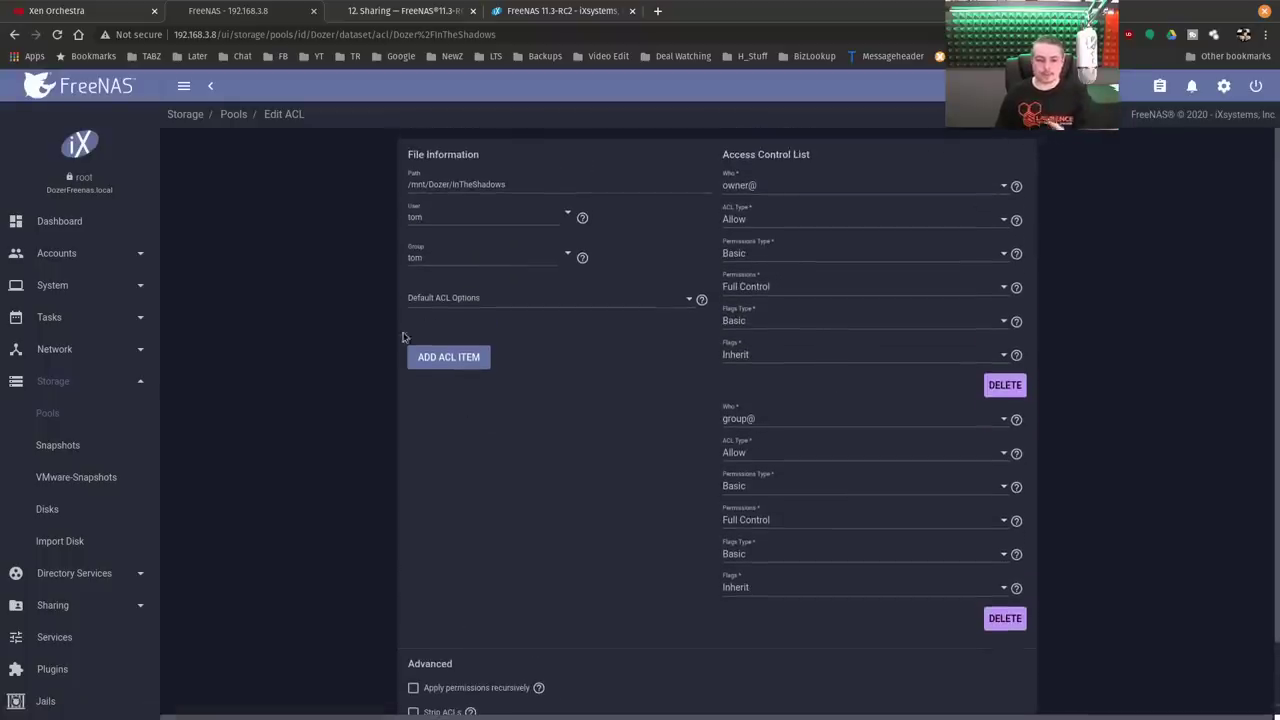
Add a new blank ACL entry to the InTheShadows dataset and look over the advanced permission options.
{"action": "left_click", "coordinate": [426, 357]}
{"action": "scroll", "coordinate": [567, 424], "scroll_direction": "down", "scroll_amount": 3}
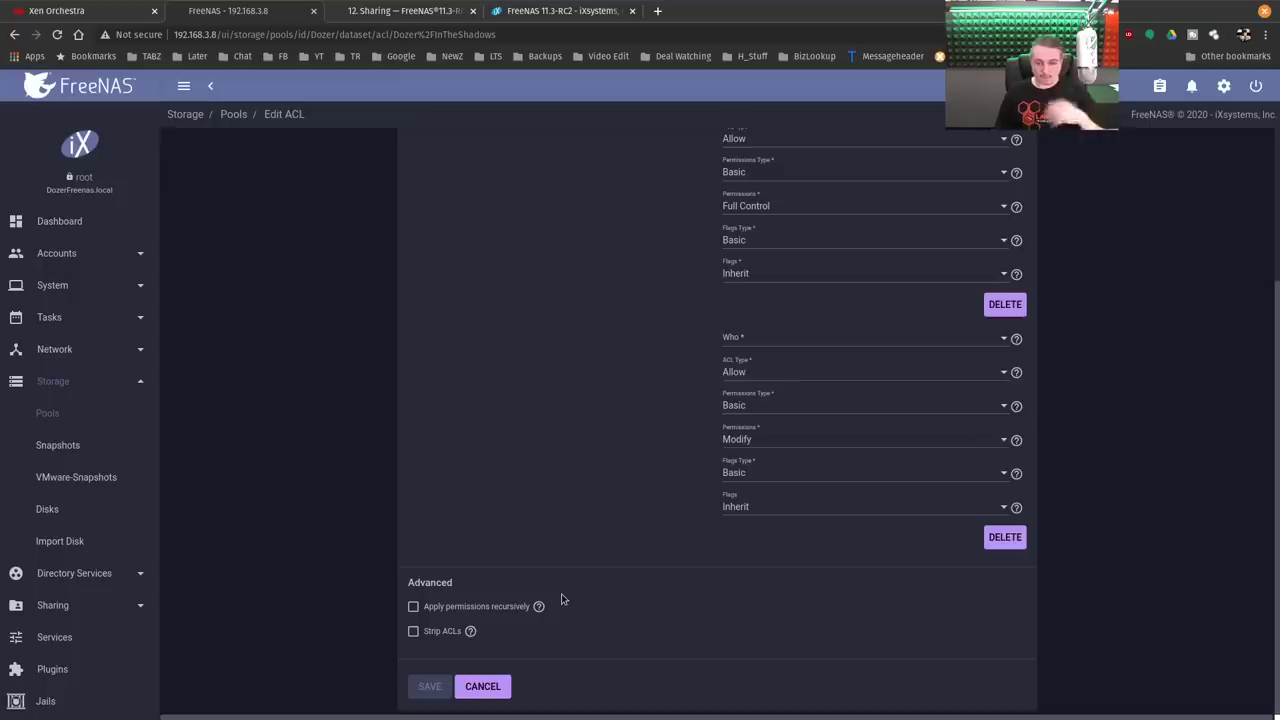
{"action": "scroll", "coordinate": [561, 599], "scroll_direction": "up", "scroll_amount": 3}
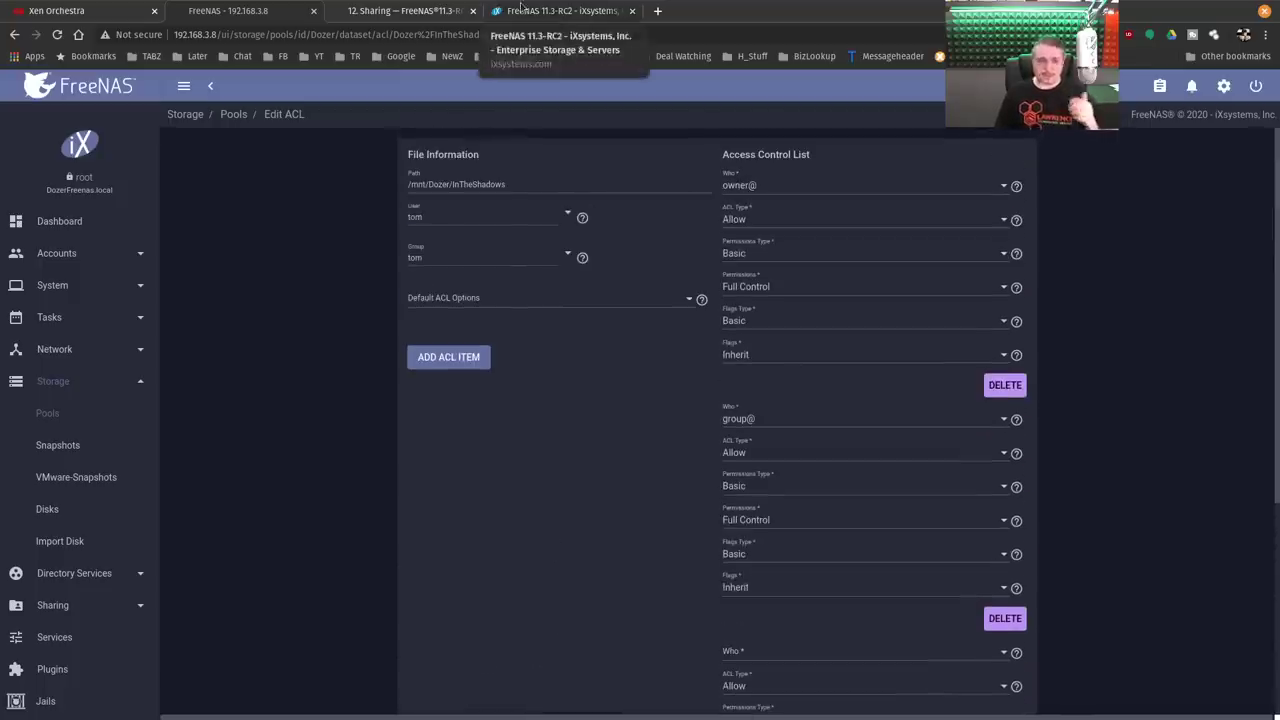
Return to the release notes and highlight the entry about SMB Shadow Copies for new shares, then clear the highlight.
{"action": "left_click", "coordinate": [560, 11]}
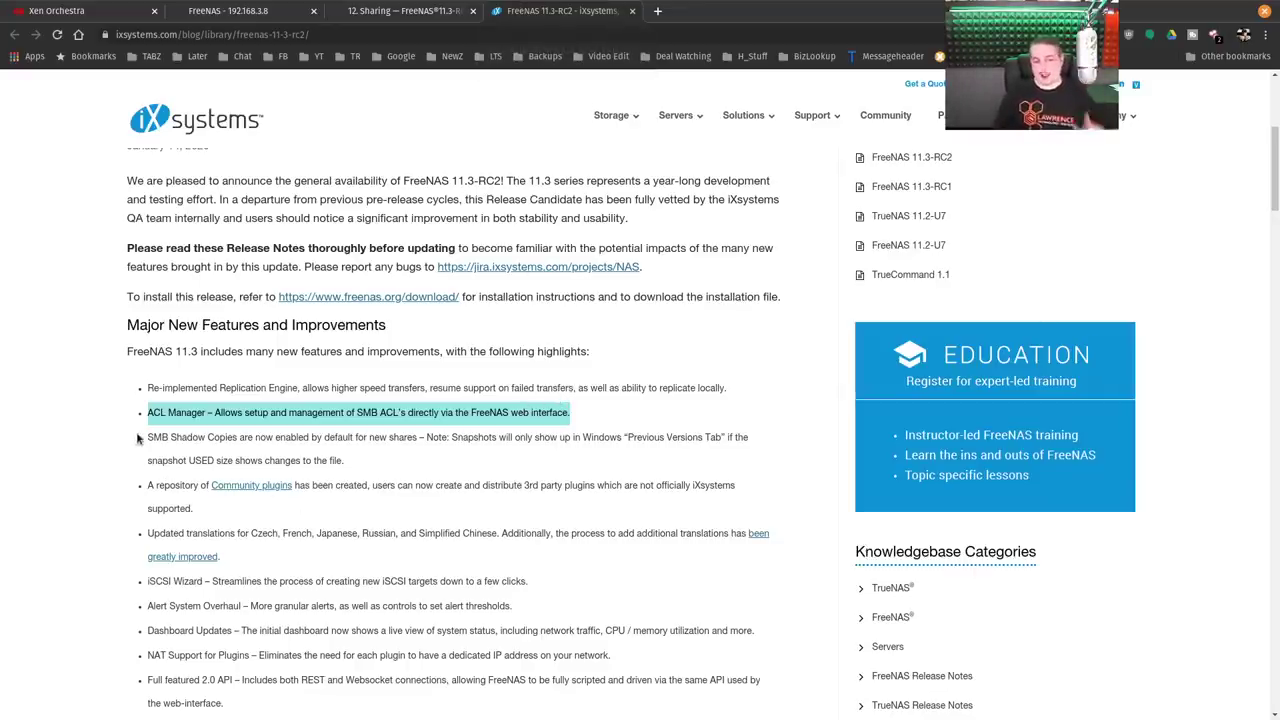
{"action": "left_click_drag", "start_coordinate": [146, 441], "coordinate": [388, 470]}
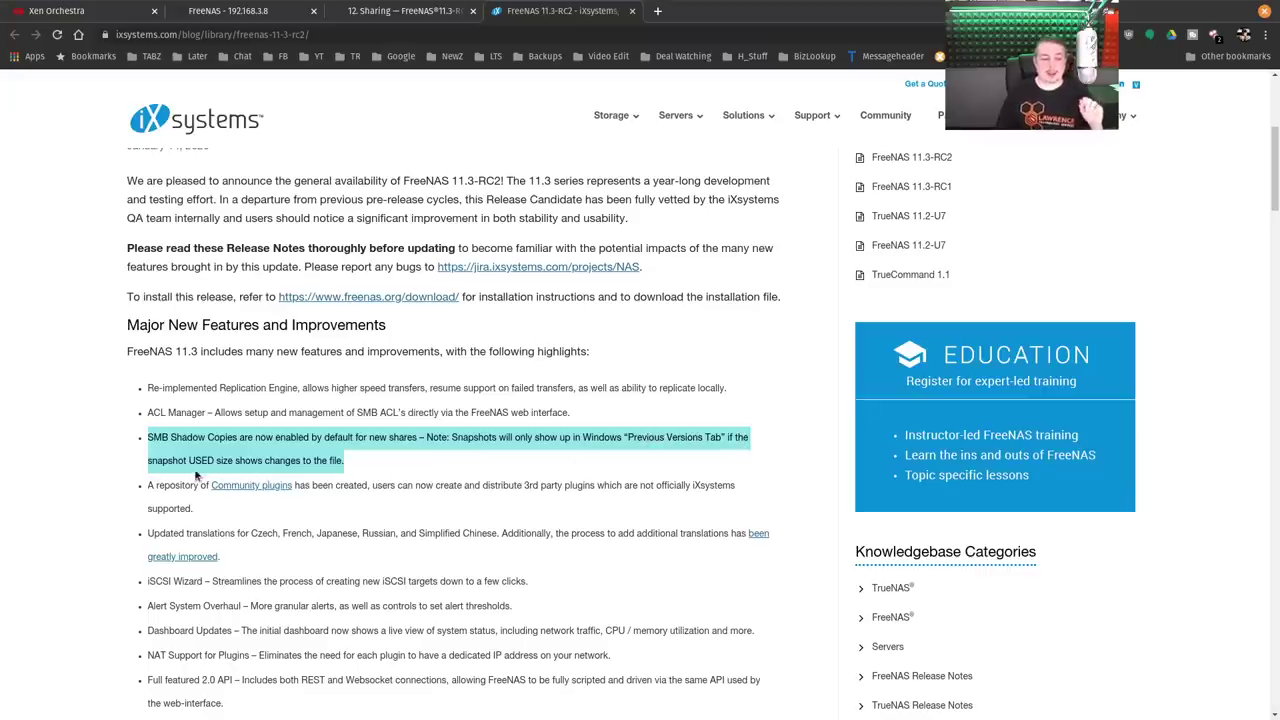
{"action": "left_click", "coordinate": [392, 468]}
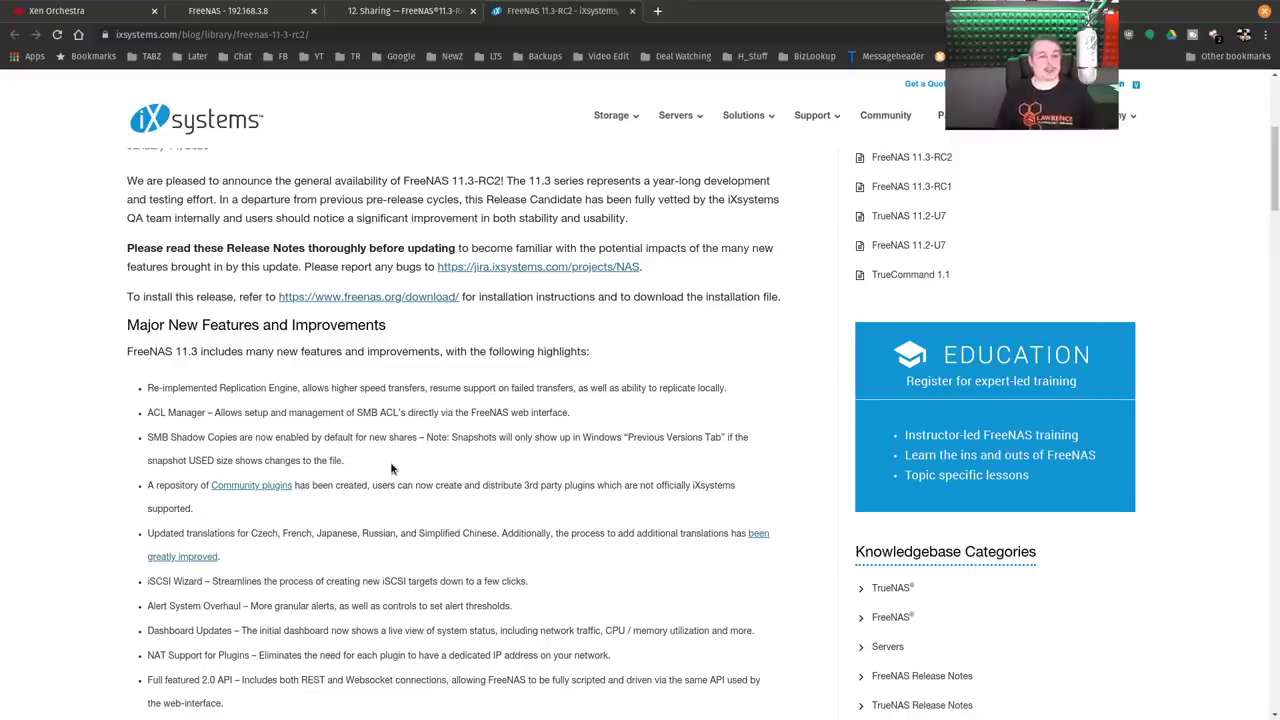
Open the periodic snapshot task for Dozer/InTheShadows in FreeNAS, review its lifetime and schedule settings, and leave without saving.
{"action": "left_click", "coordinate": [284, 8]}
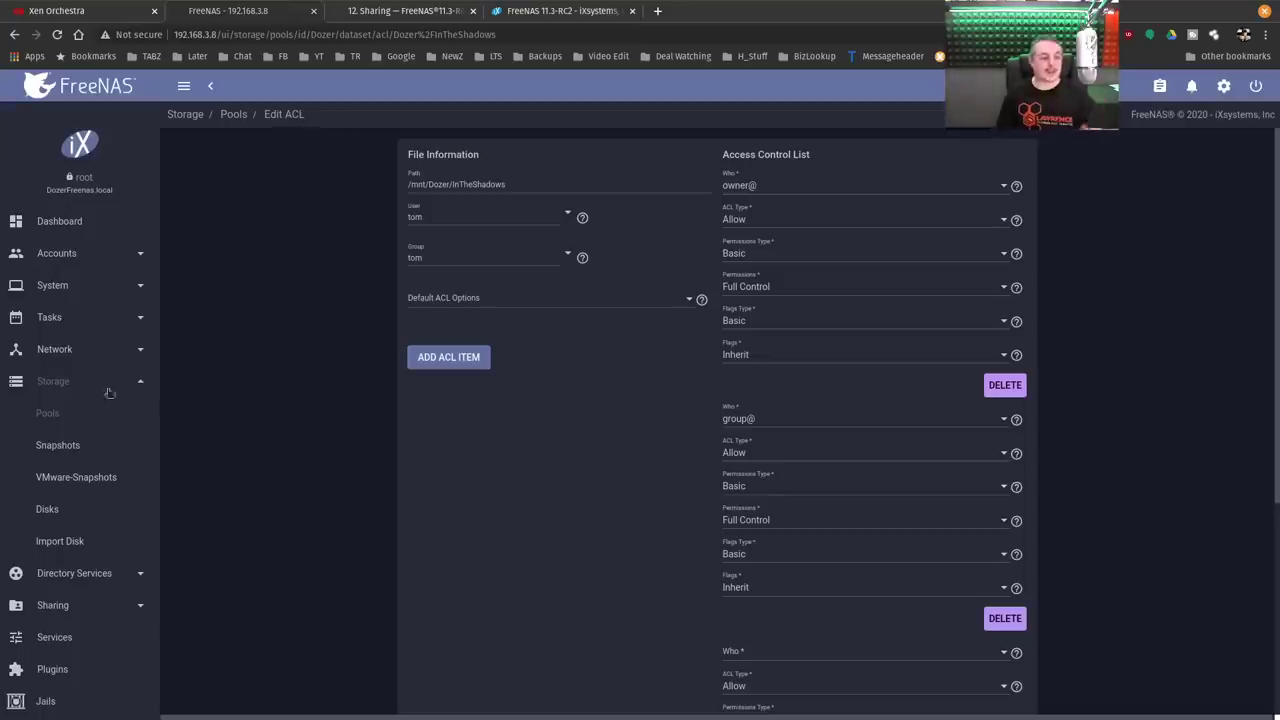
{"action": "left_click", "coordinate": [84, 320]}
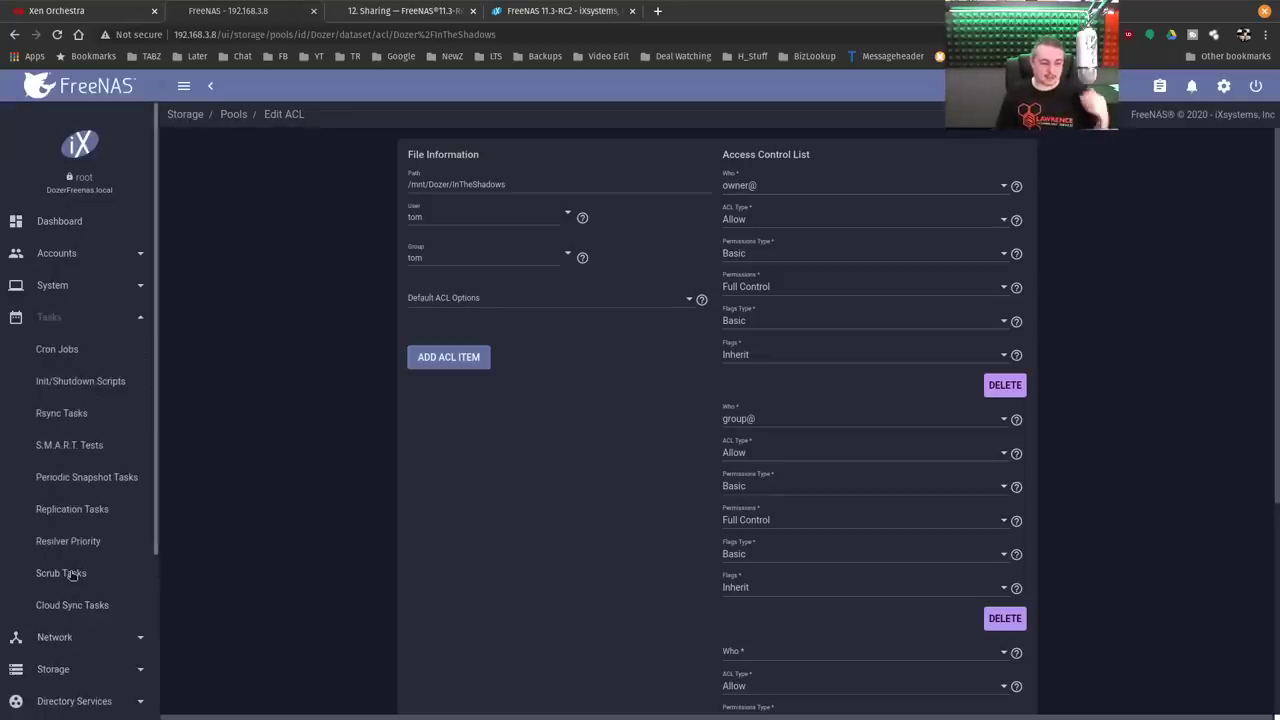
{"action": "left_click", "coordinate": [102, 480]}
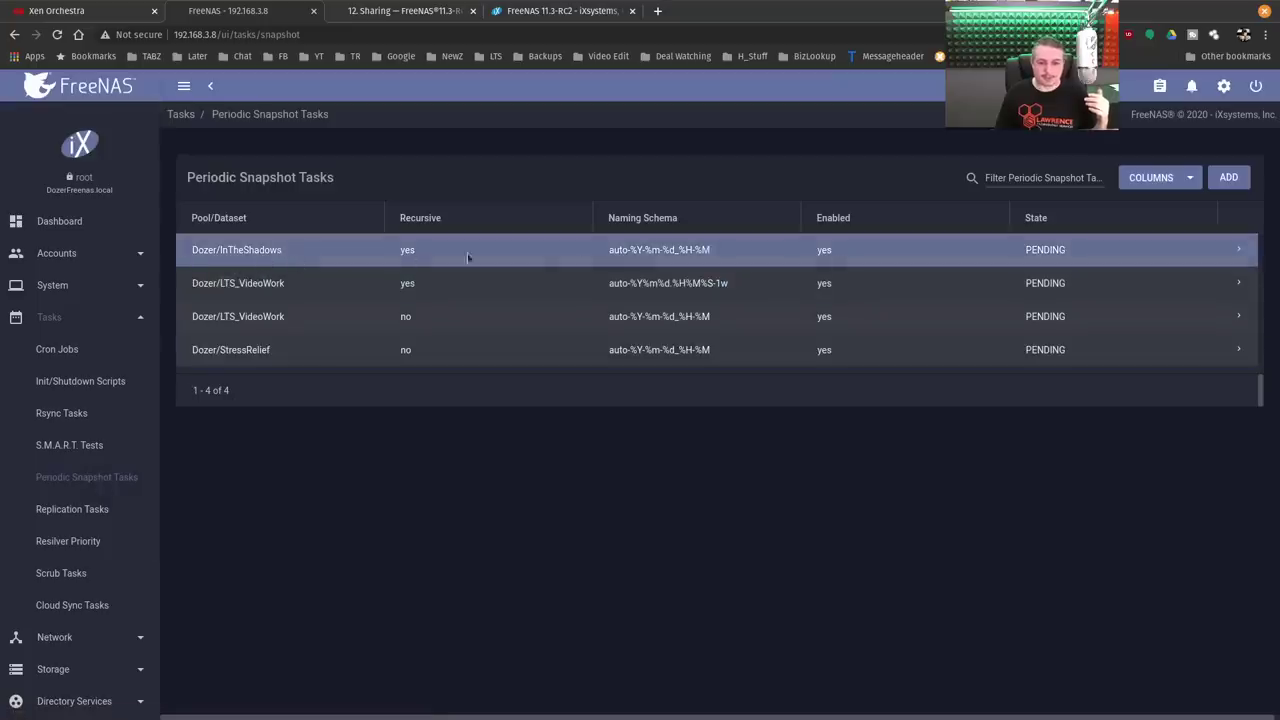
{"action": "left_click", "coordinate": [1238, 250]}
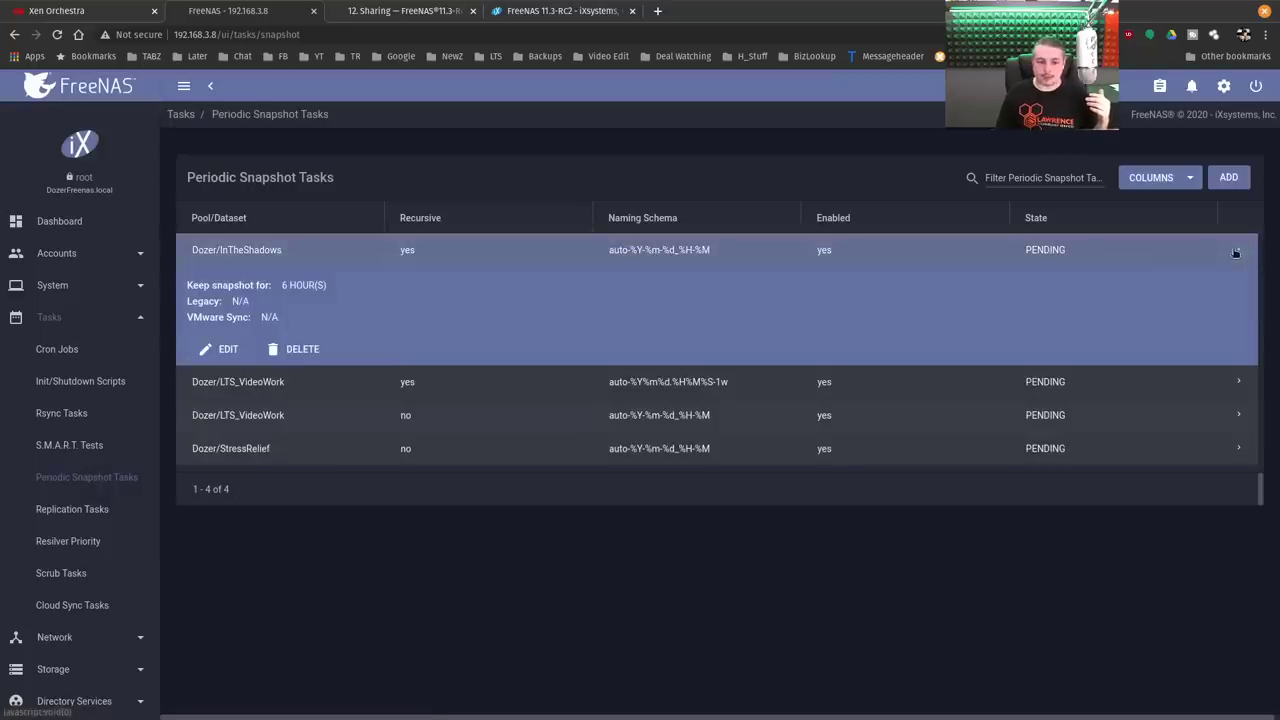
{"action": "left_click", "coordinate": [226, 352]}
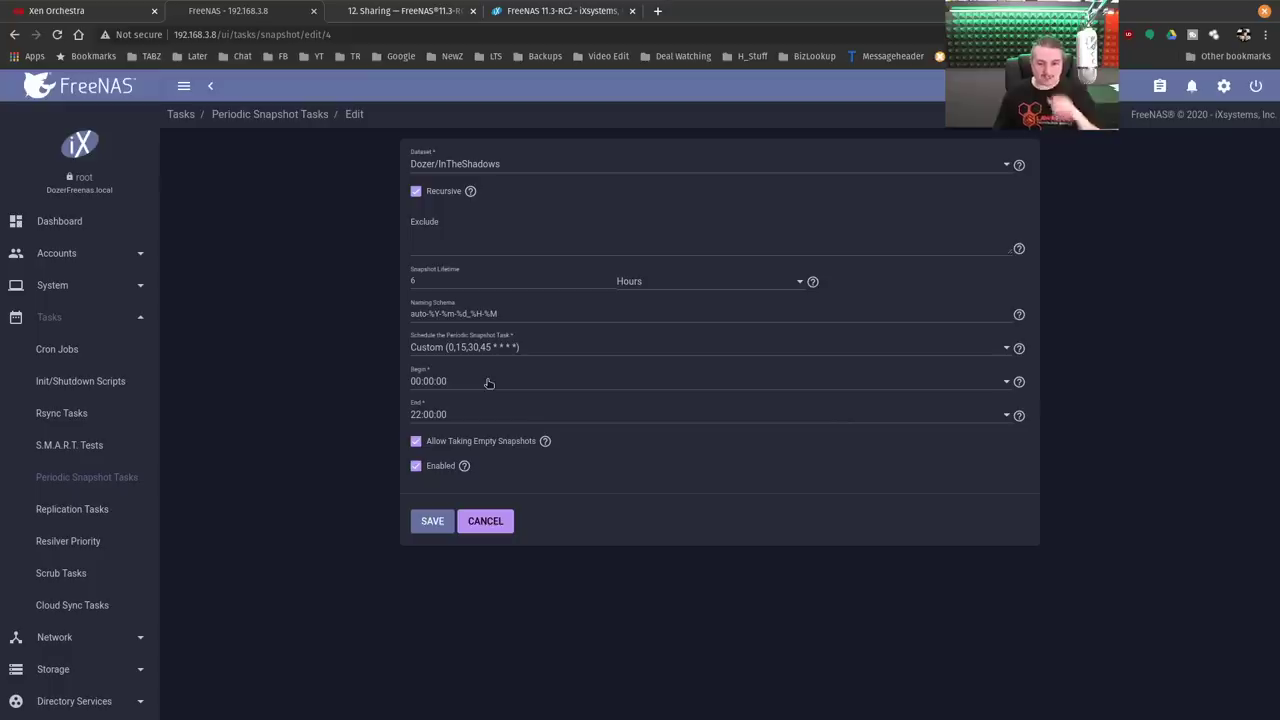
{"action": "left_click", "coordinate": [490, 518]}
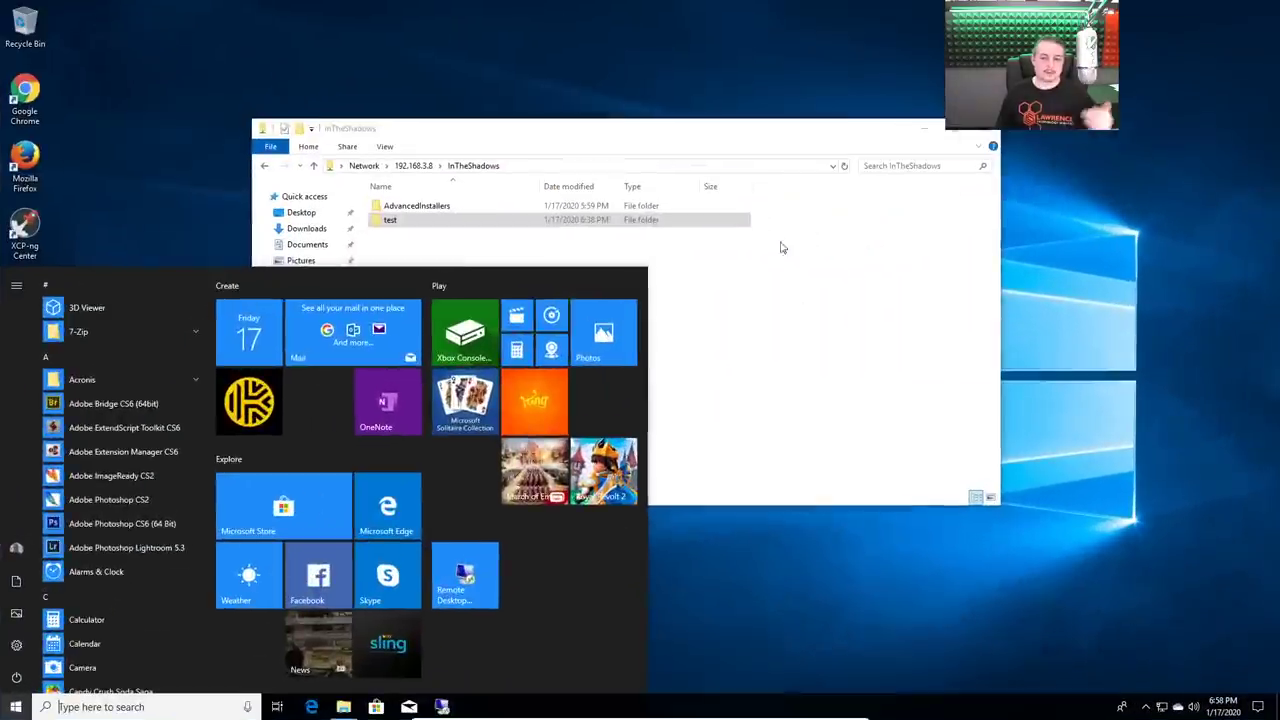
Open the previous versions of the test folder in the InTheShadows share, look through the listed snapshots, and close its properties.
{"action": "left_click", "coordinate": [1036, 374]}
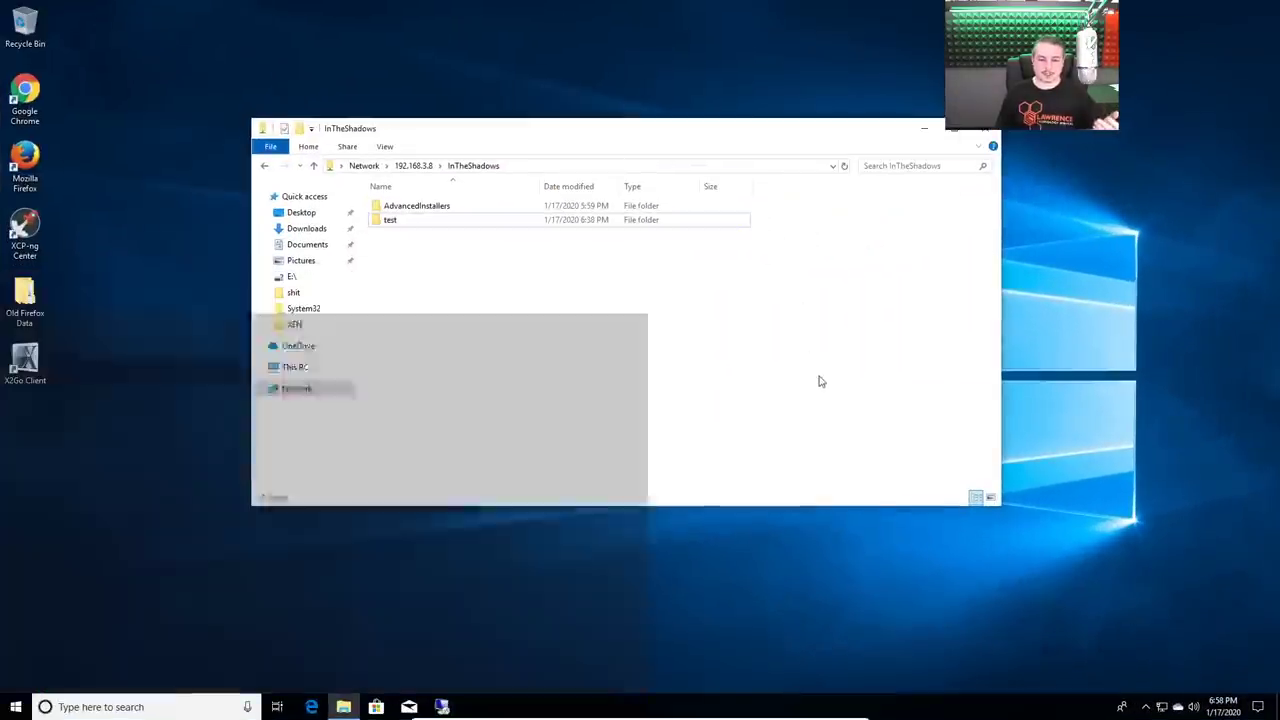
{"action": "left_click", "coordinate": [390, 221]}
{"action": "left_click", "coordinate": [390, 223]}
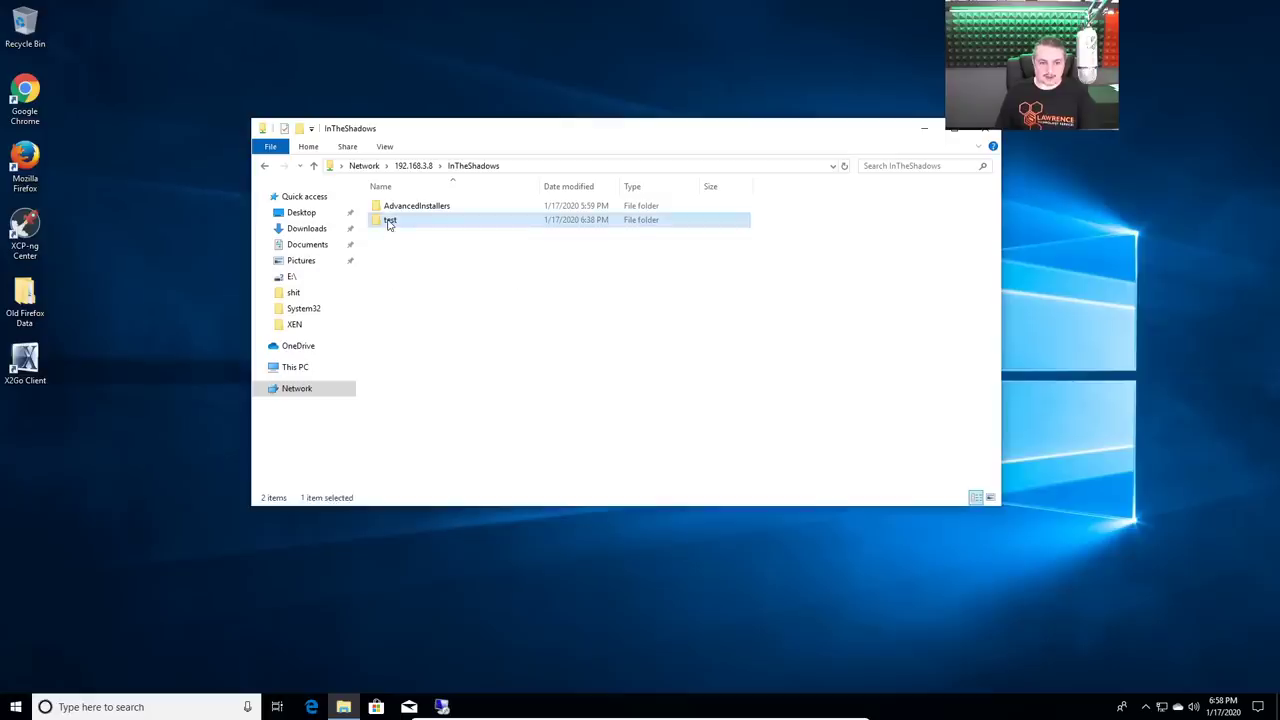
{"action": "right_click", "coordinate": [390, 222]}
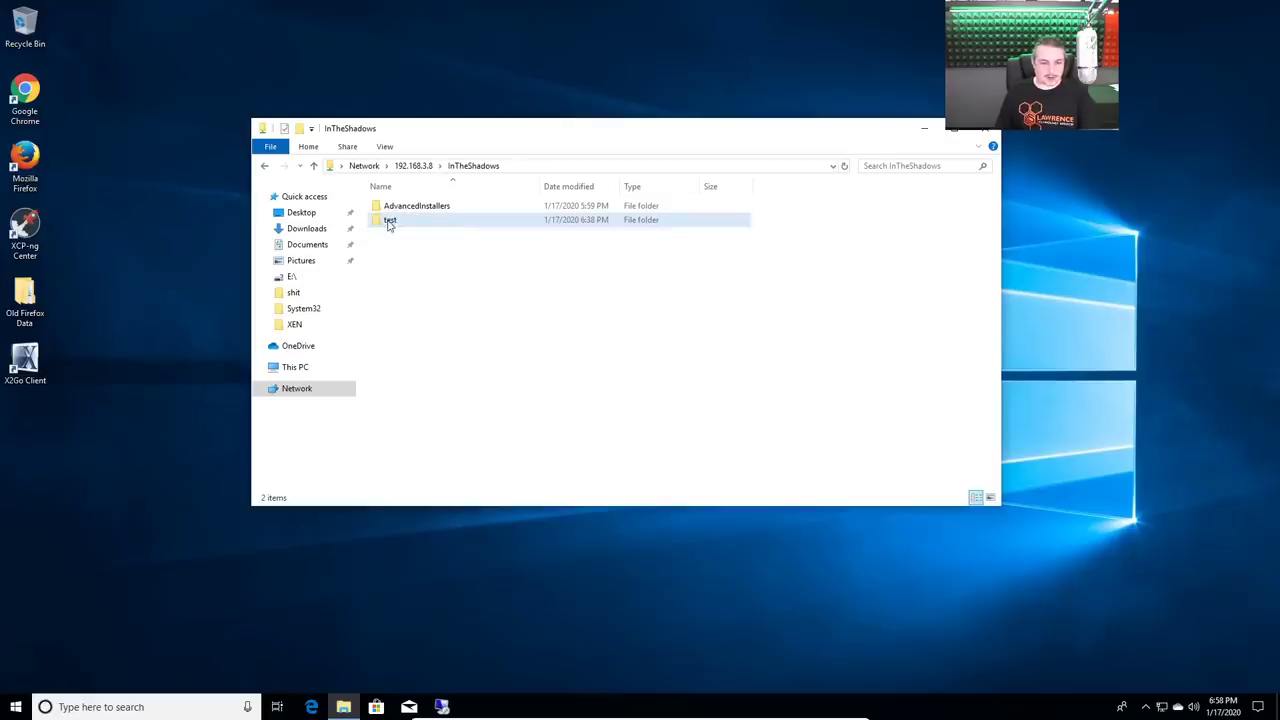
{"action": "left_click", "coordinate": [480, 338]}
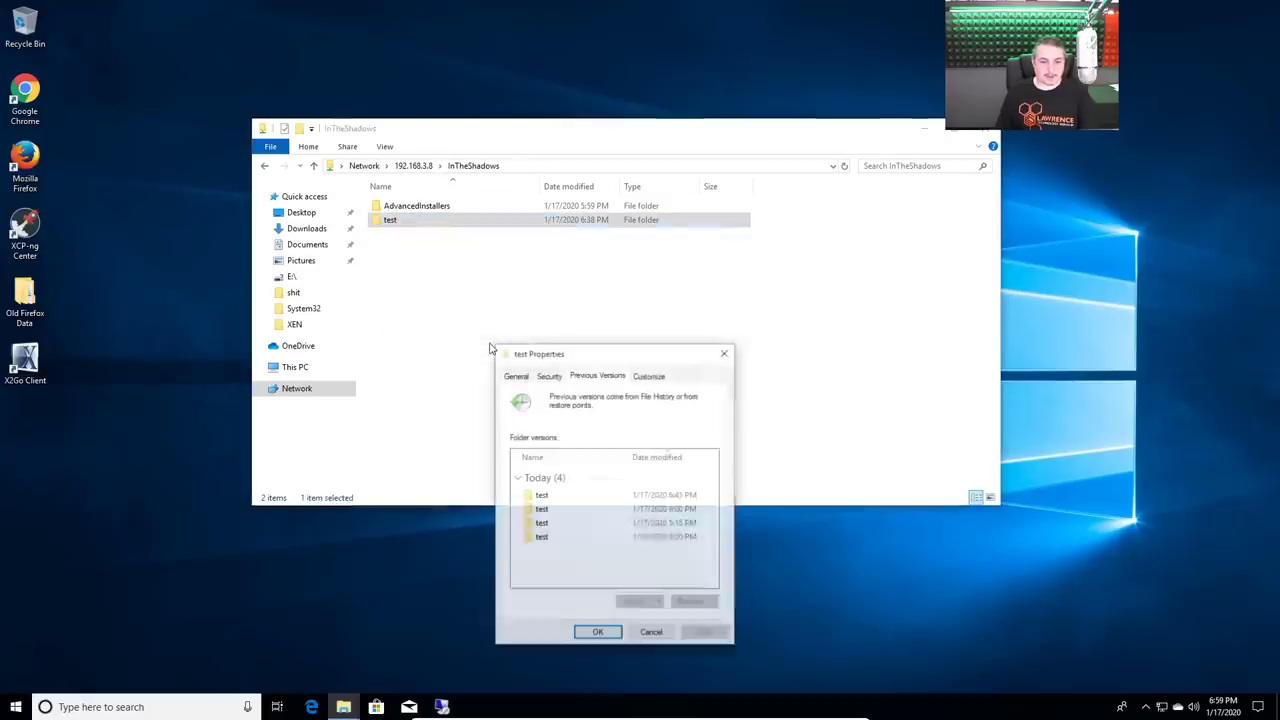
{"action": "left_click", "coordinate": [692, 511]}
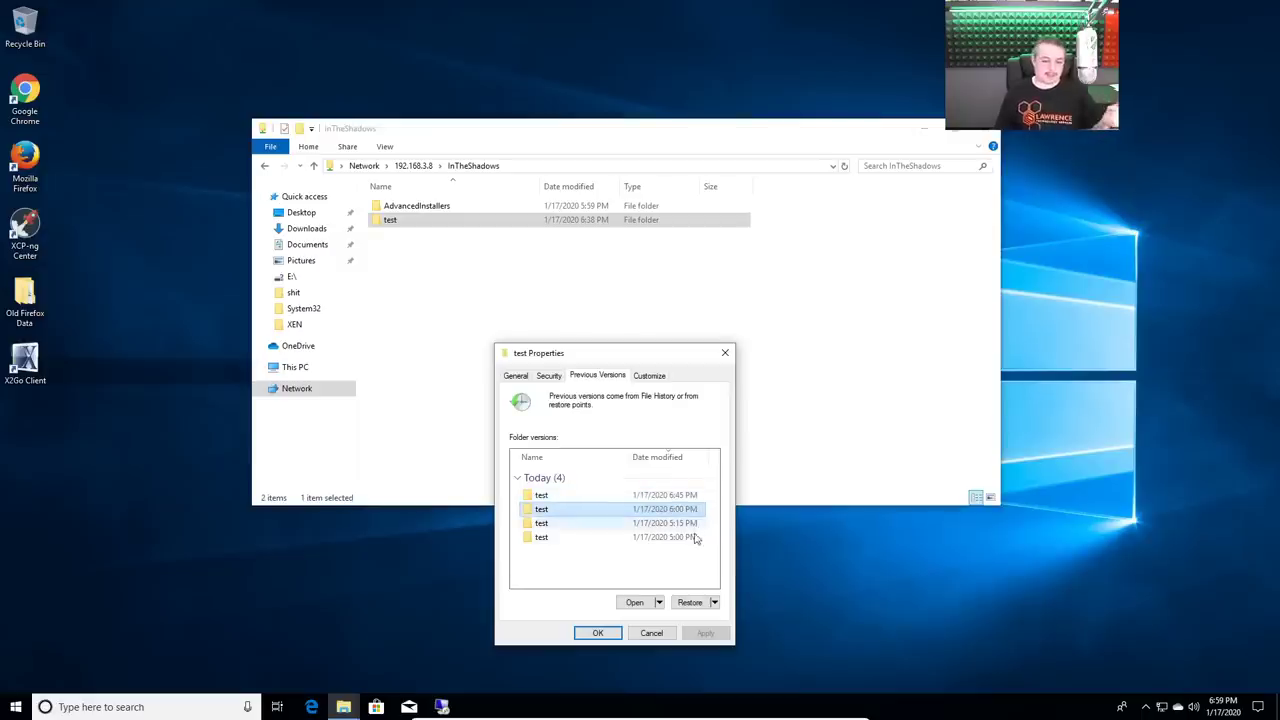
{"action": "left_click", "coordinate": [698, 524]}
{"action": "left_click", "coordinate": [699, 538]}
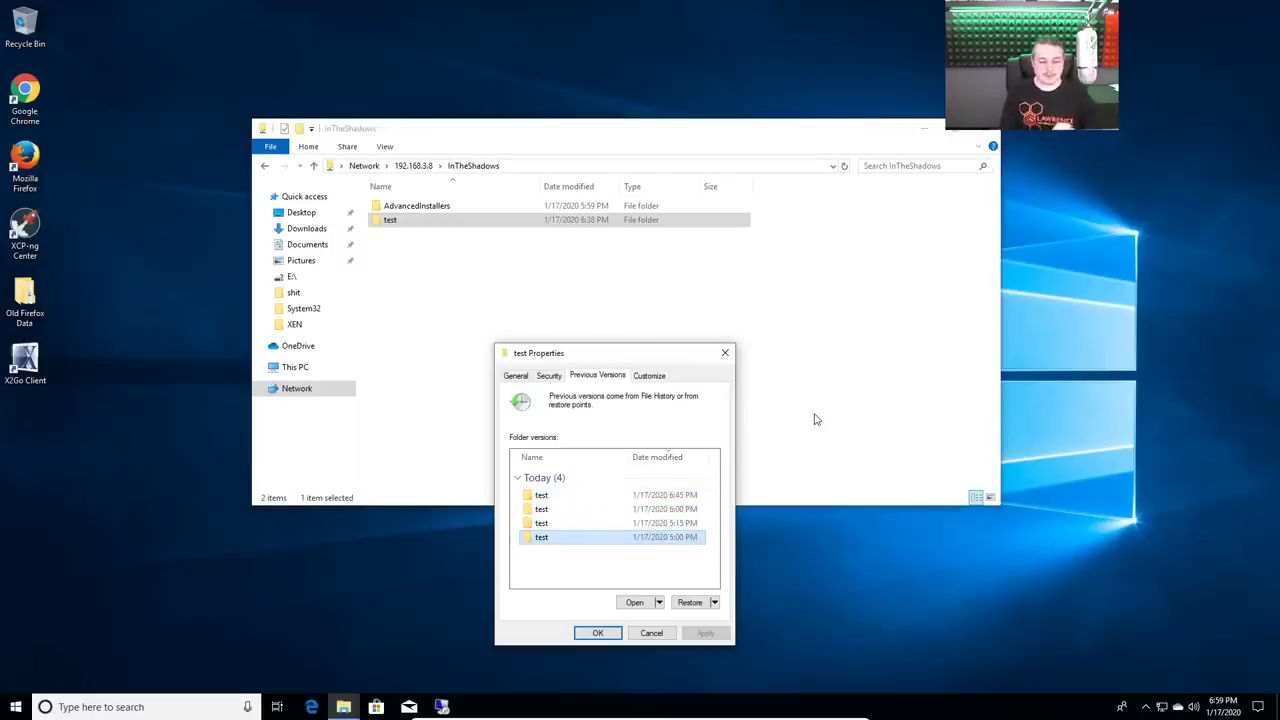
{"action": "left_click", "coordinate": [548, 495]}
{"action": "left_click", "coordinate": [550, 509]}
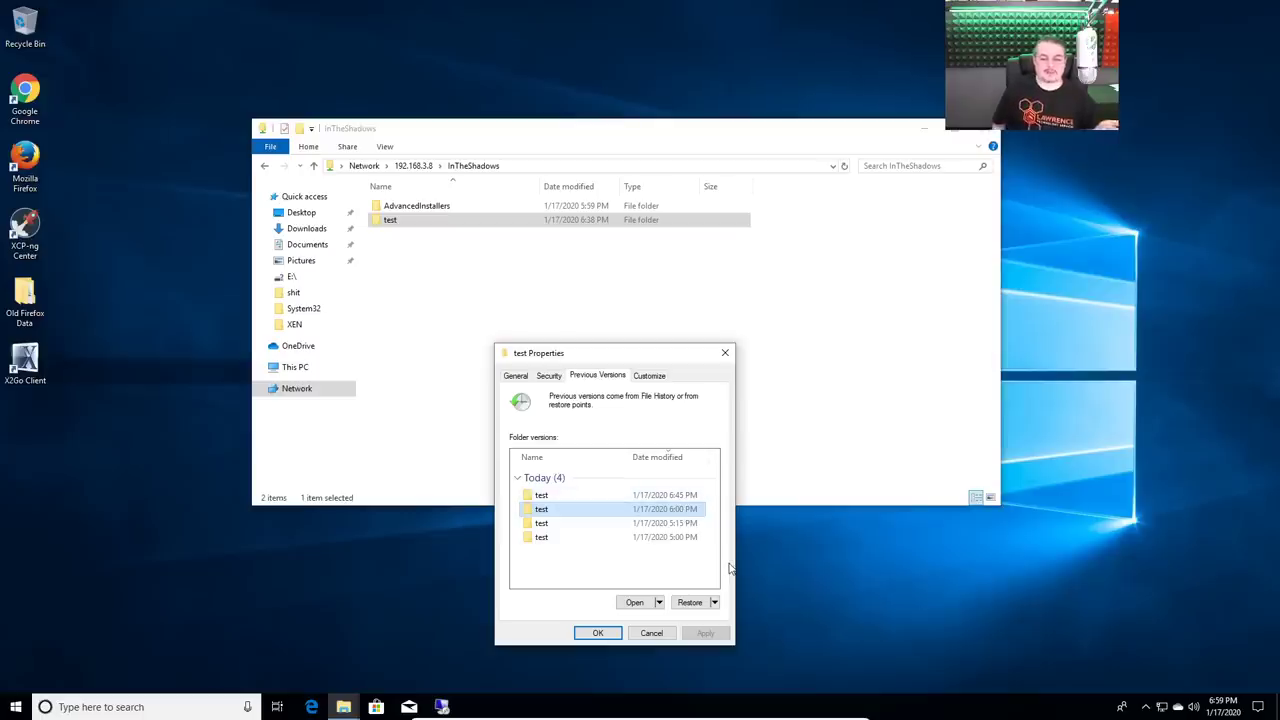
{"action": "left_click", "coordinate": [725, 353]}
Permanently delete dude-install-6.46.1 and winbox64 from the test folder on the InTheShadows share.
{"action": "double_click", "coordinate": [406, 222]}
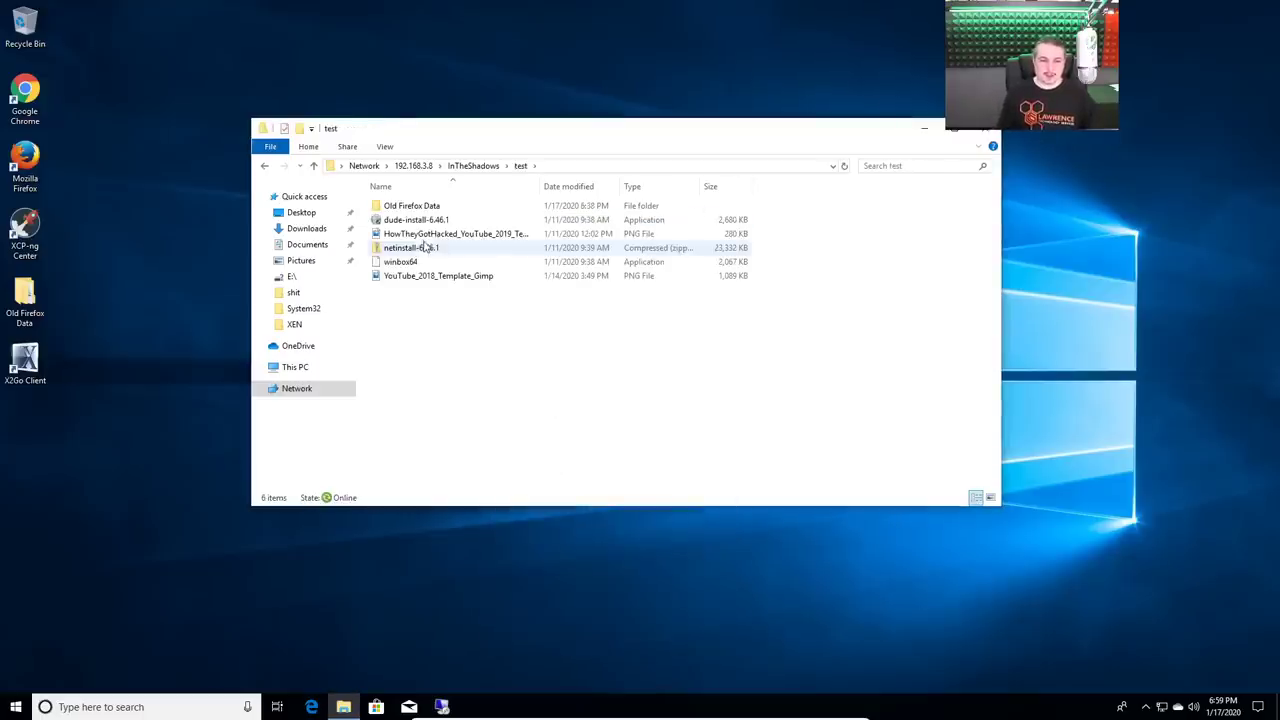
{"action": "left_click", "coordinate": [425, 220]}
{"action": "left_click", "coordinate": [405, 262], "text": "ctrl"}
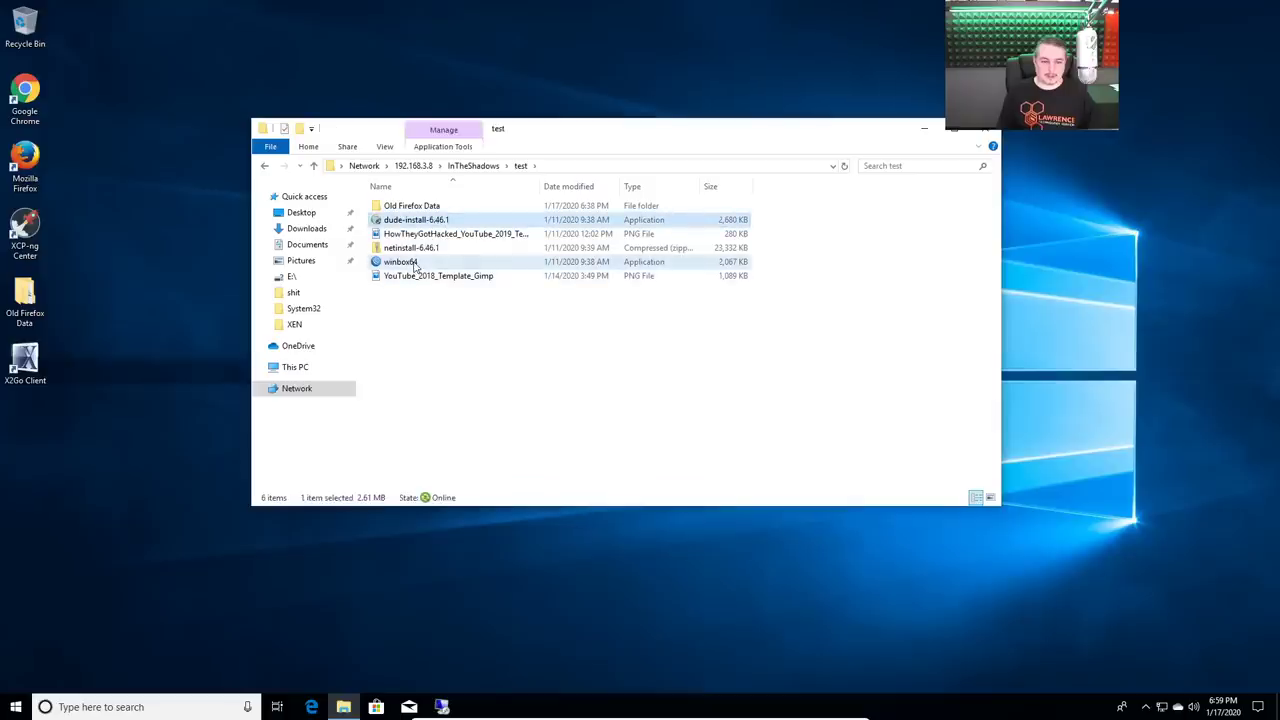
{"action": "key", "text": "Delete"}
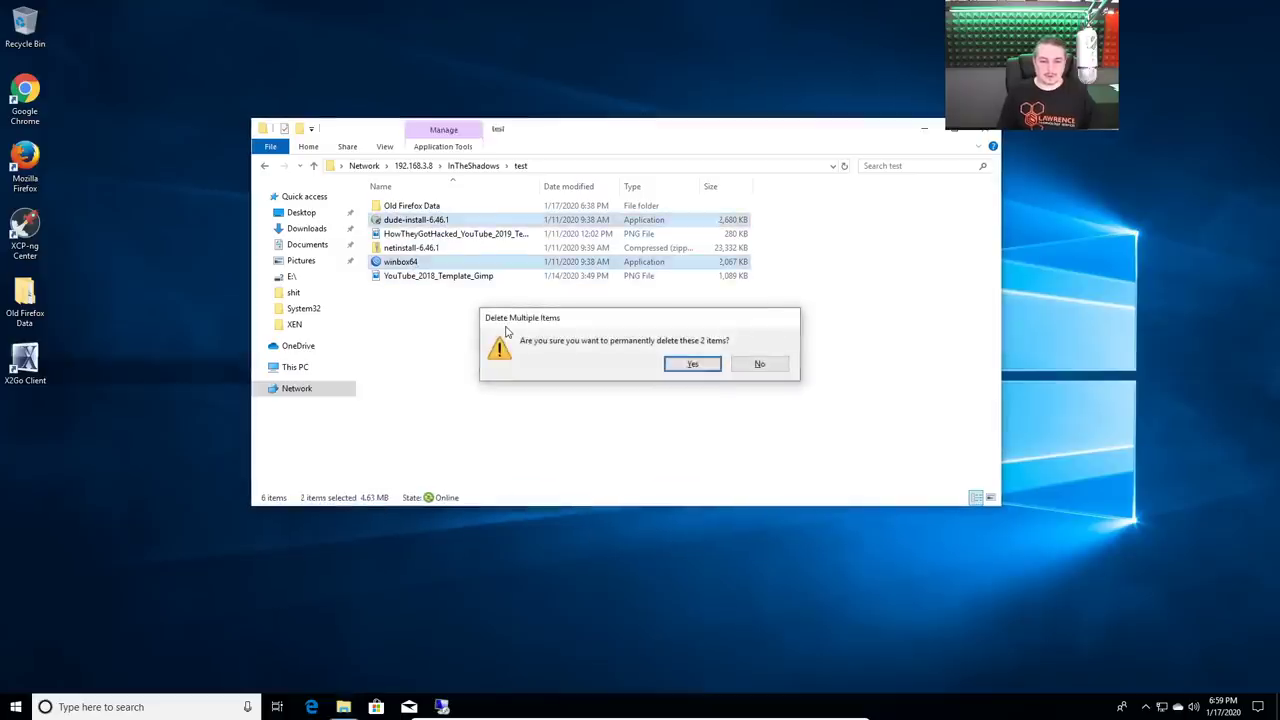
{"action": "key", "text": "Return"}
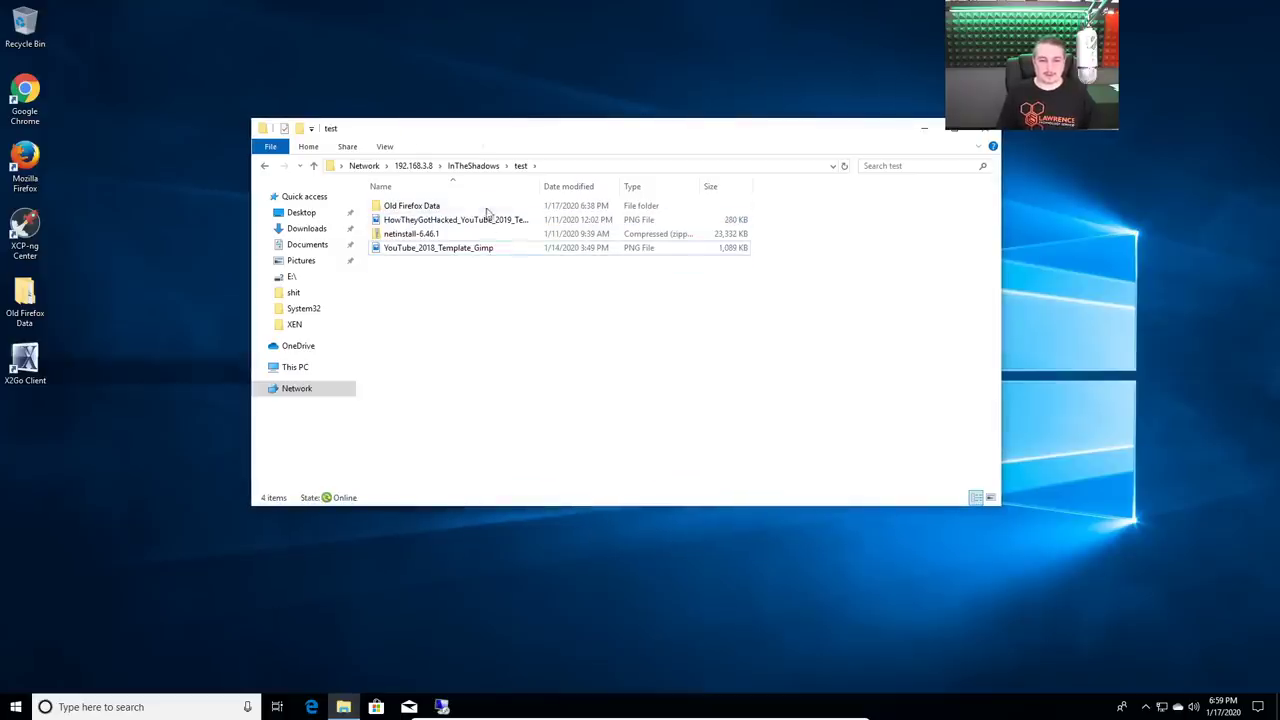
Go back to the InTheShadows share and open the 6:45 PM previous version of the test folder.
{"action": "left_click", "coordinate": [472, 166]}
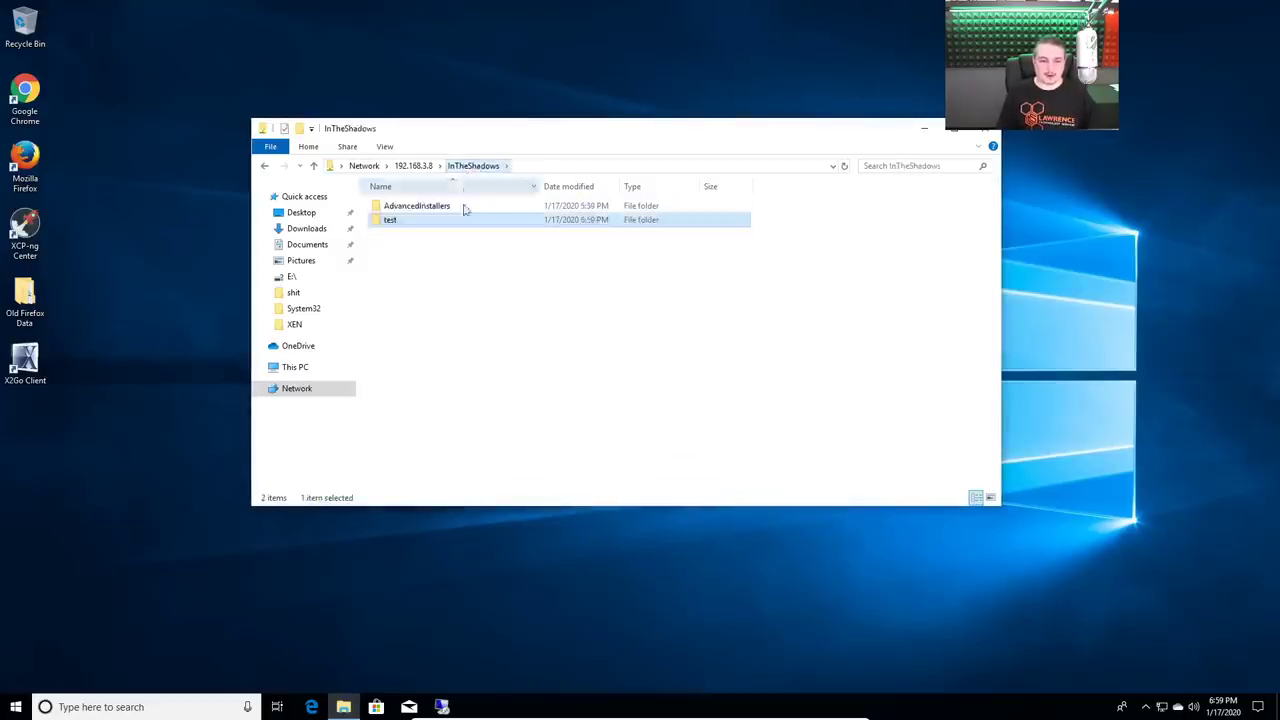
{"action": "right_click", "coordinate": [417, 220]}
{"action": "left_click", "coordinate": [500, 334]}
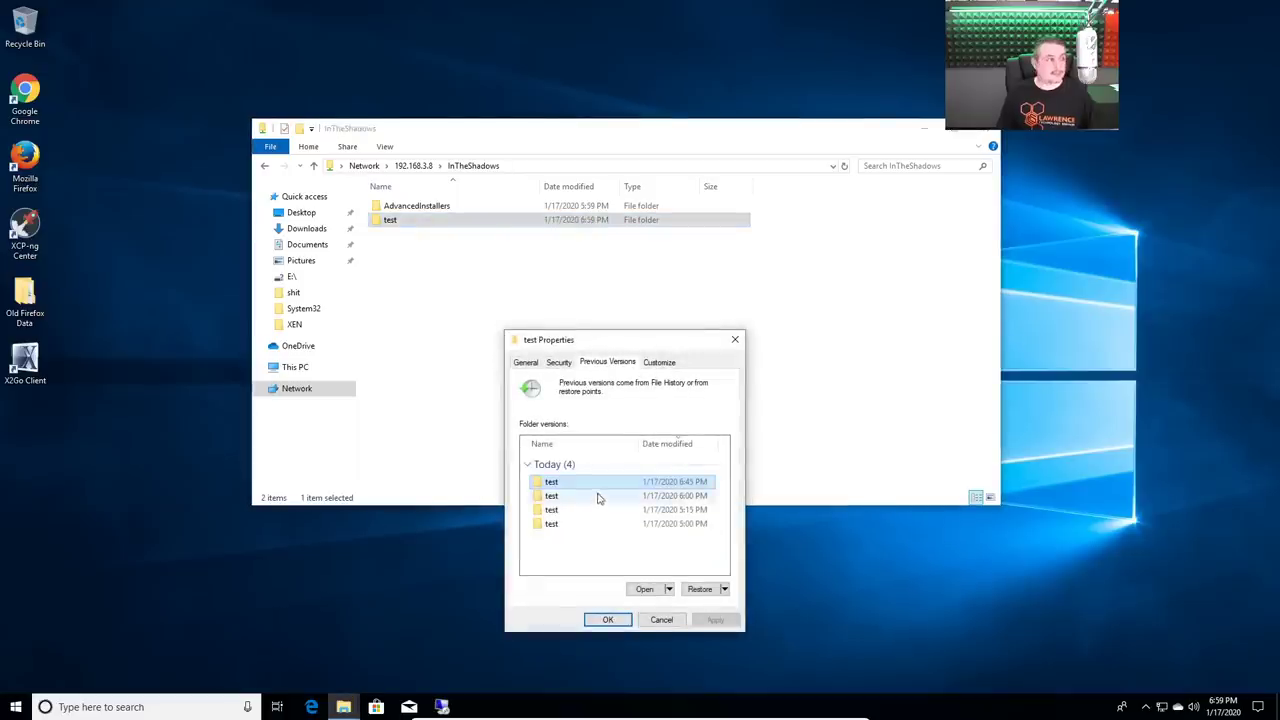
{"action": "left_click", "coordinate": [644, 590]}
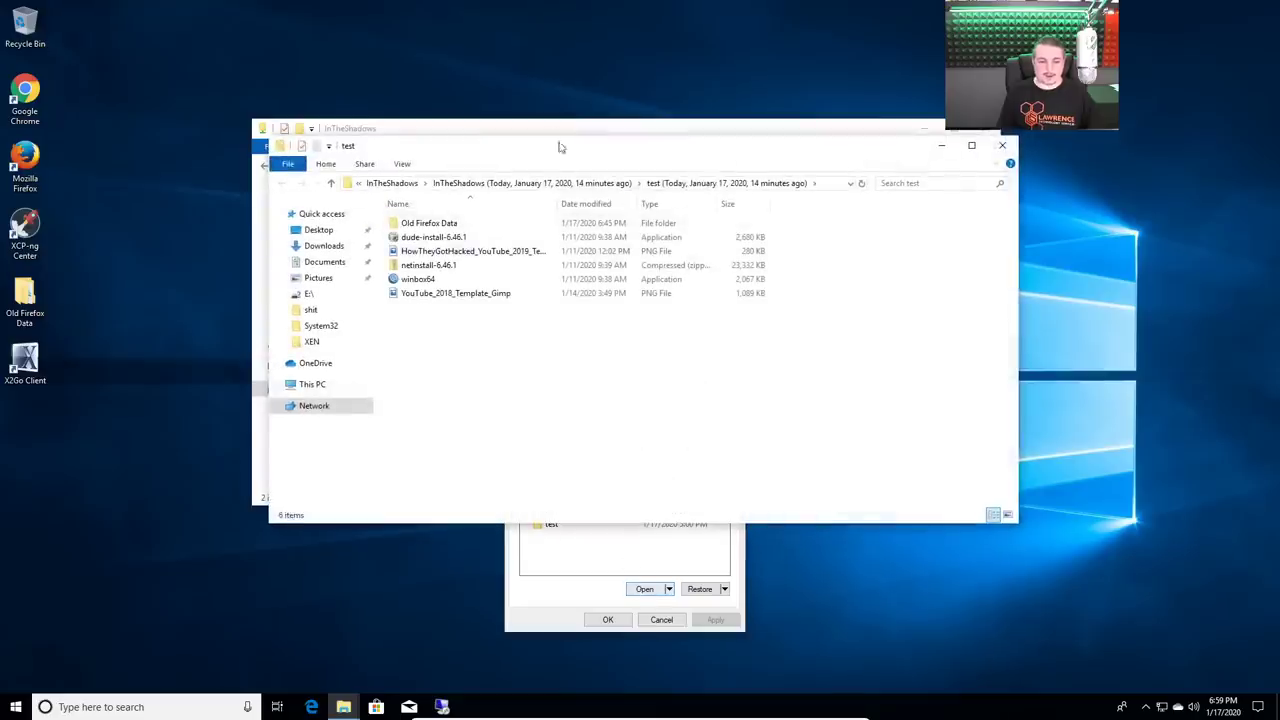
Copy dude-install-6.46.1 from the snapshot window into the live test folder, accepting the security prompt, and open that folder to check it.
{"action": "left_click_drag", "start_coordinate": [559, 150], "coordinate": [1026, 268]}
{"action": "left_click_drag", "start_coordinate": [899, 354], "coordinate": [392, 220]}
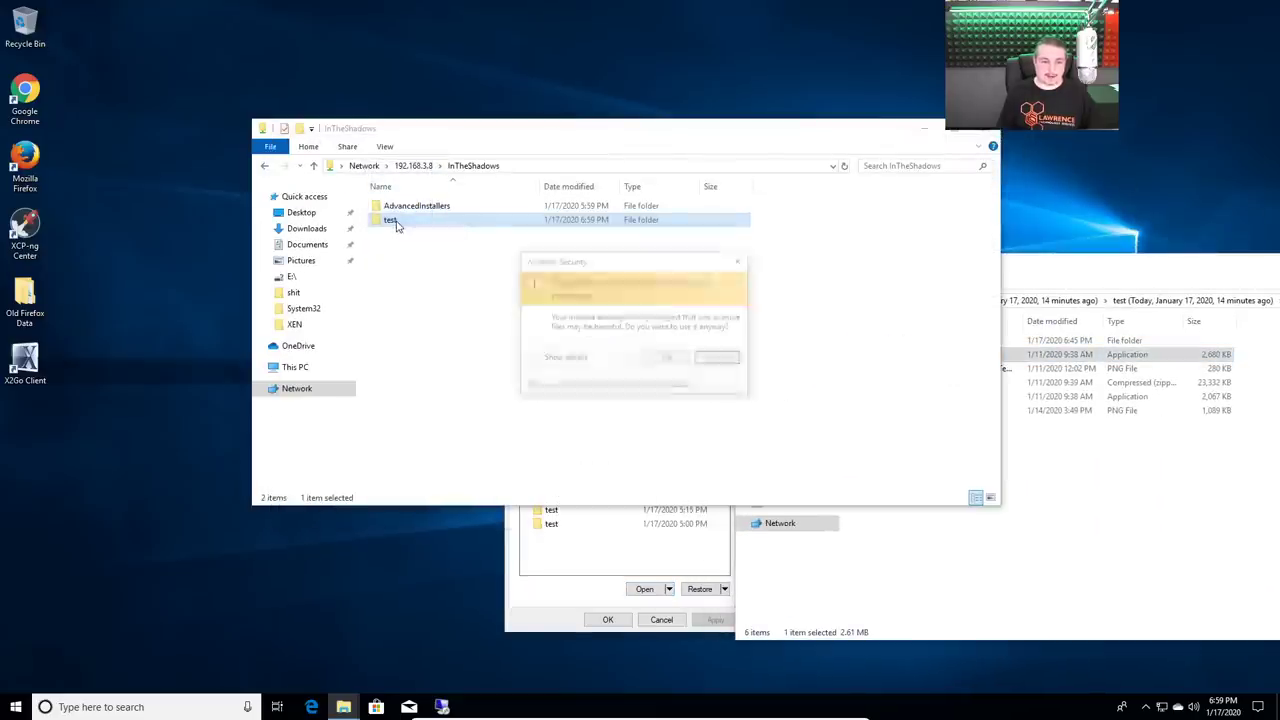
{"action": "left_click", "coordinate": [667, 360]}
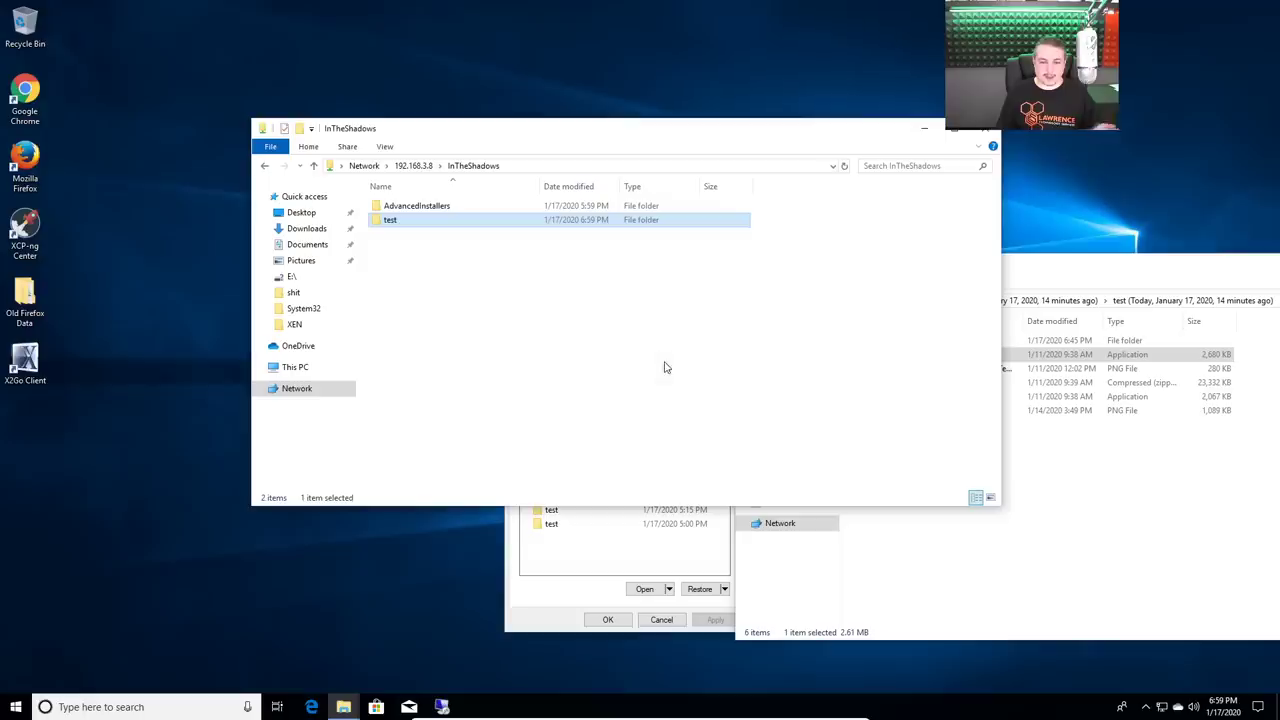
{"action": "double_click", "coordinate": [415, 222]}
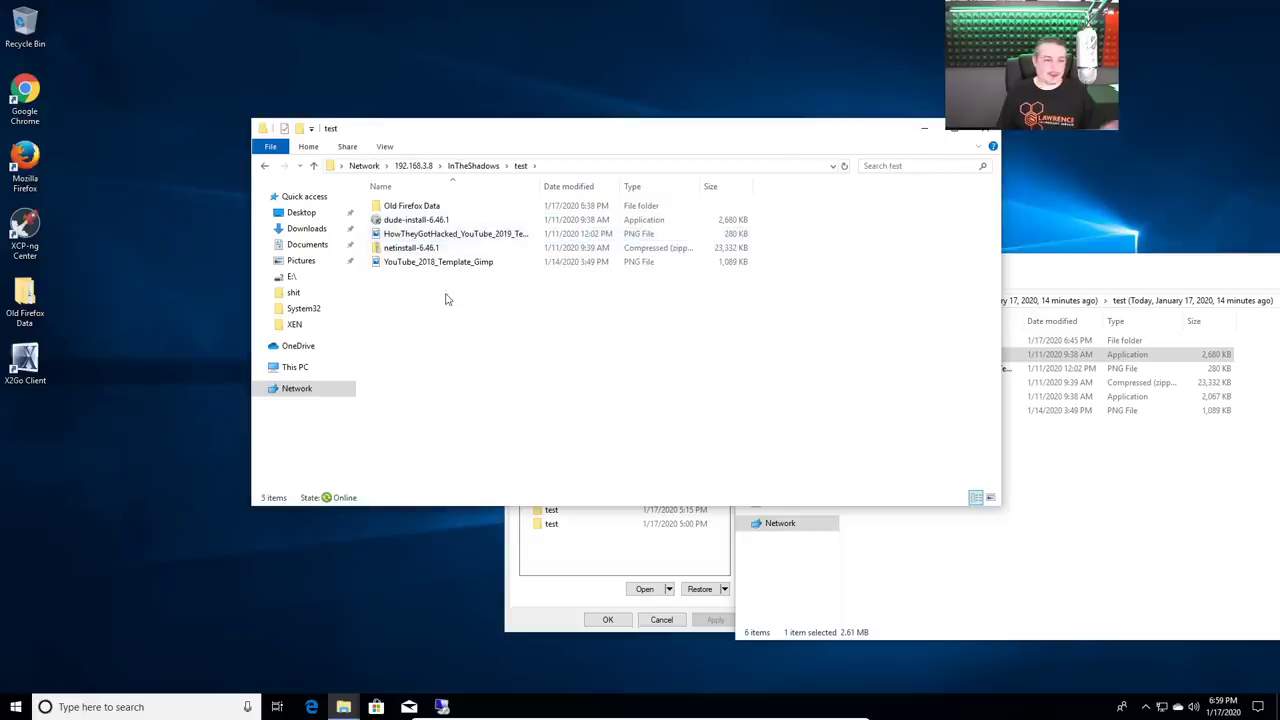
Close the snapshot window and dismiss the test folder's properties without restoring a version.
{"action": "left_click_drag", "start_coordinate": [1150, 265], "coordinate": [726, 252]}
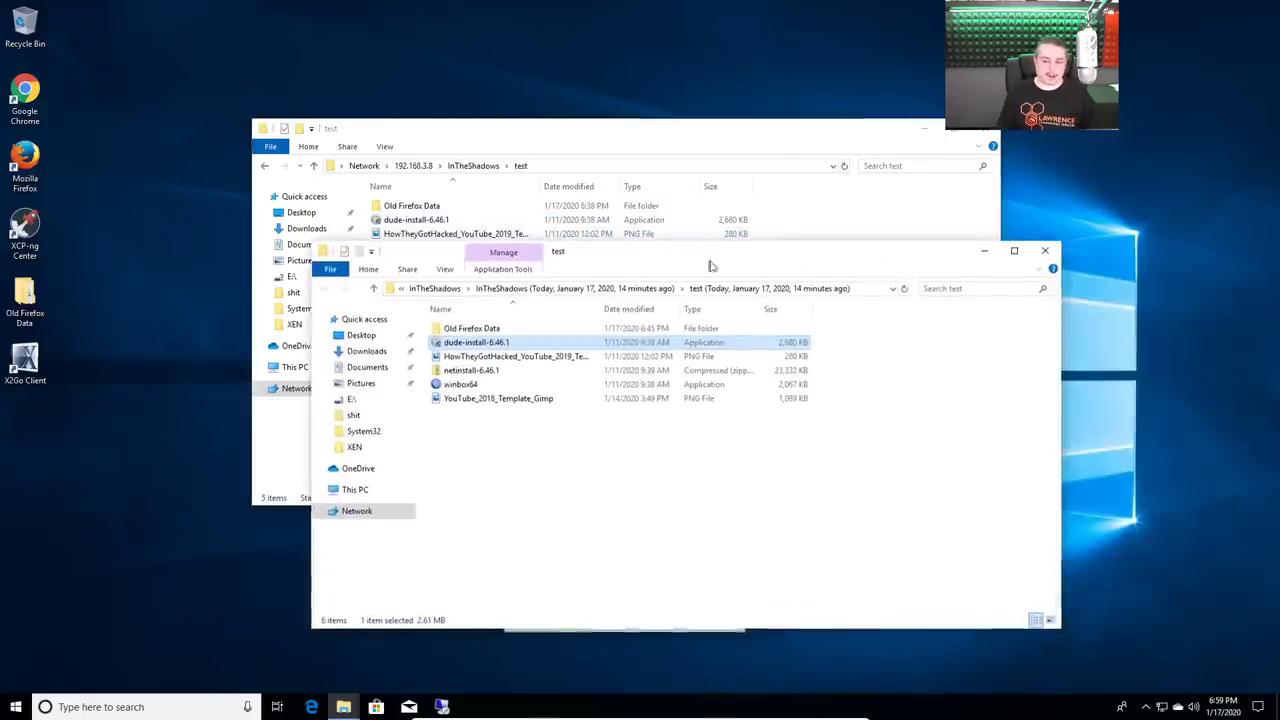
{"action": "left_click", "coordinate": [1043, 253]}
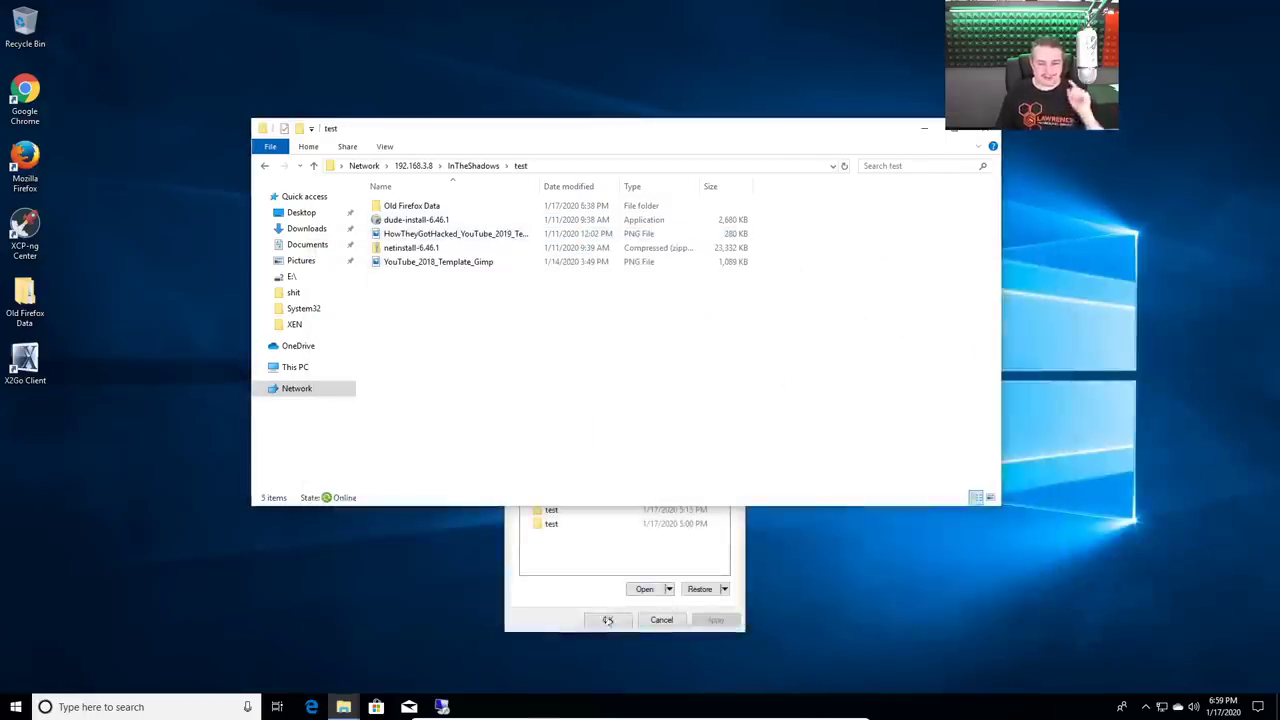
{"action": "left_click", "coordinate": [565, 612]}
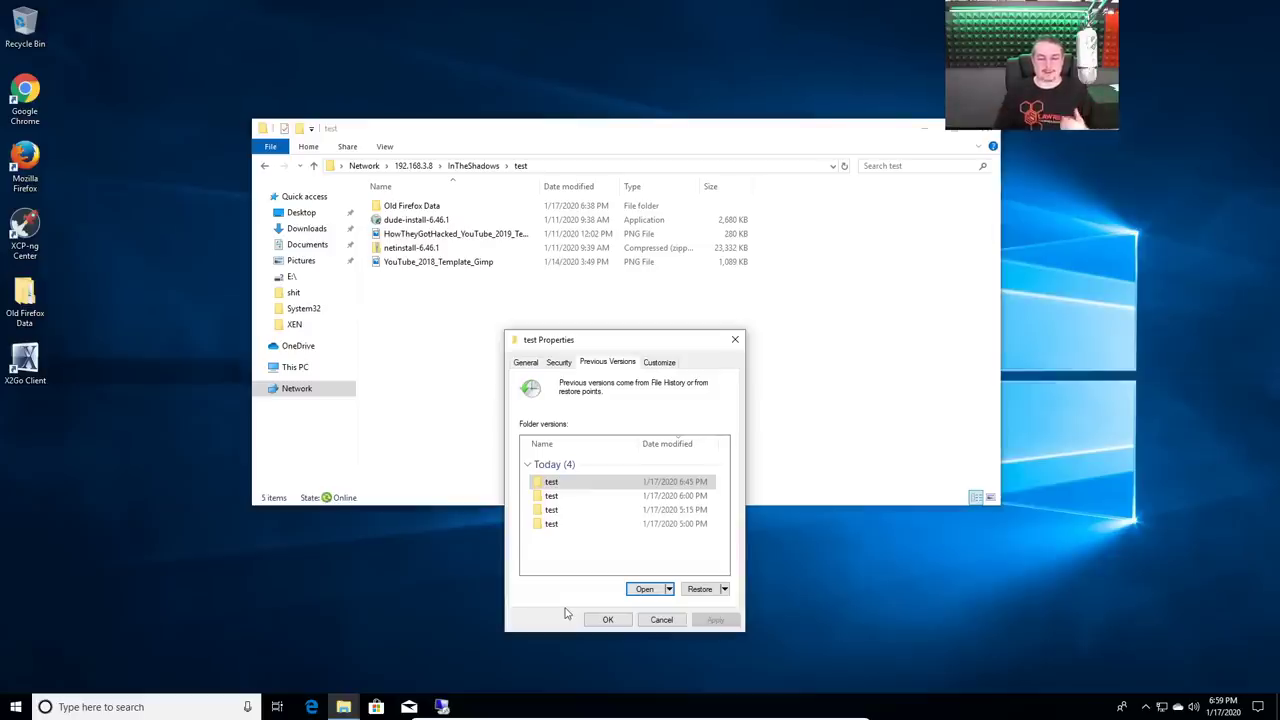
{"action": "left_click", "coordinate": [661, 620]}
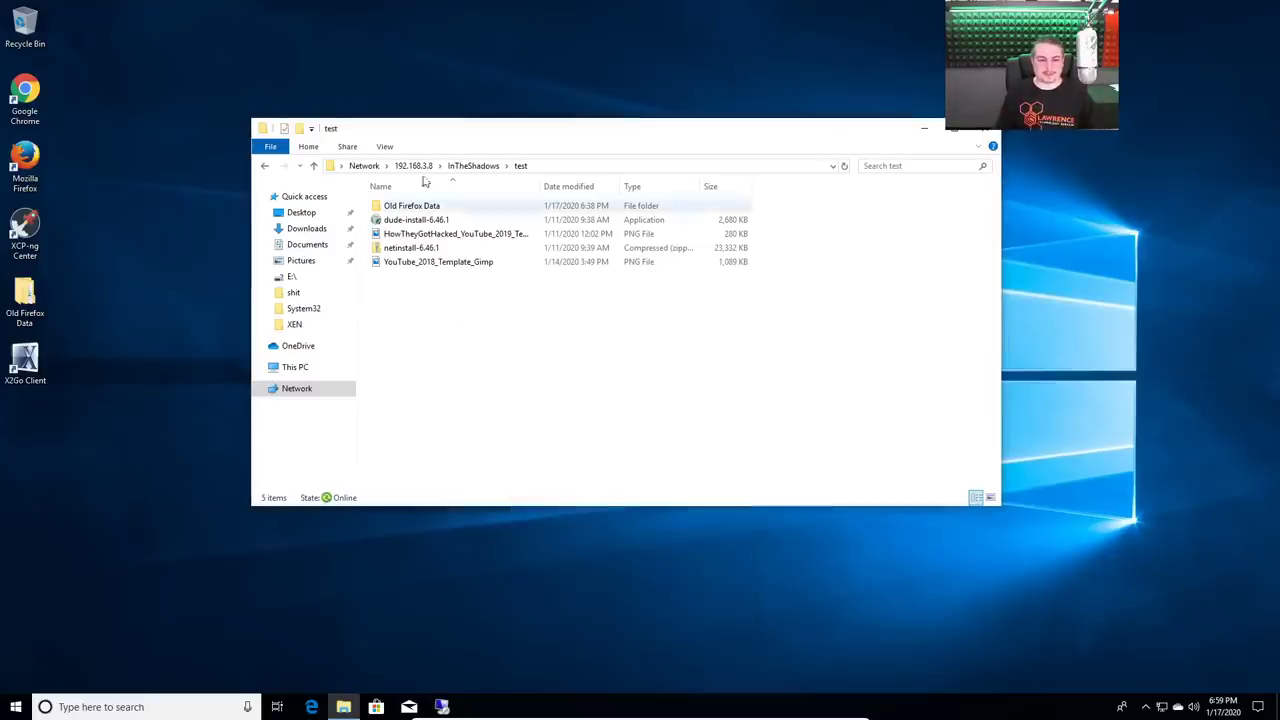
Permanently delete all of the remaining contents of the live test folder.
{"action": "left_click", "coordinate": [473, 165]}
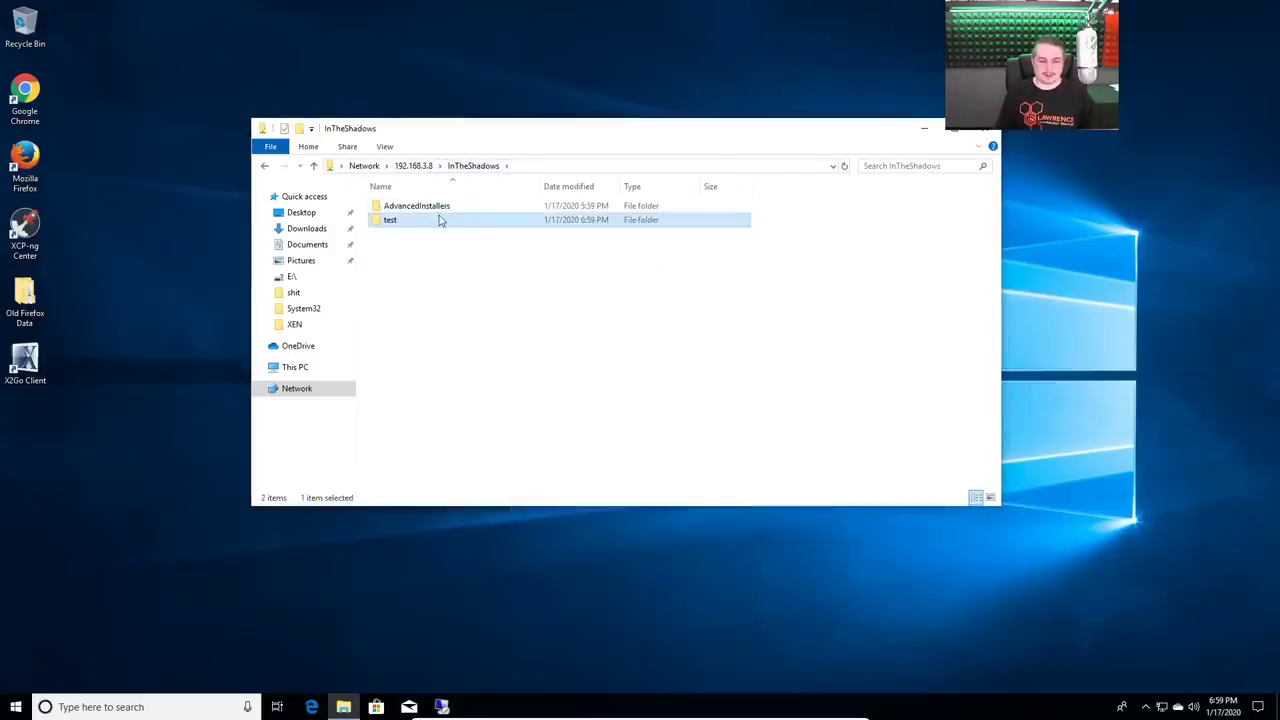
{"action": "double_click", "coordinate": [440, 219]}
{"action": "key", "text": "ctrl+a"}
{"action": "key", "text": "Delete"}
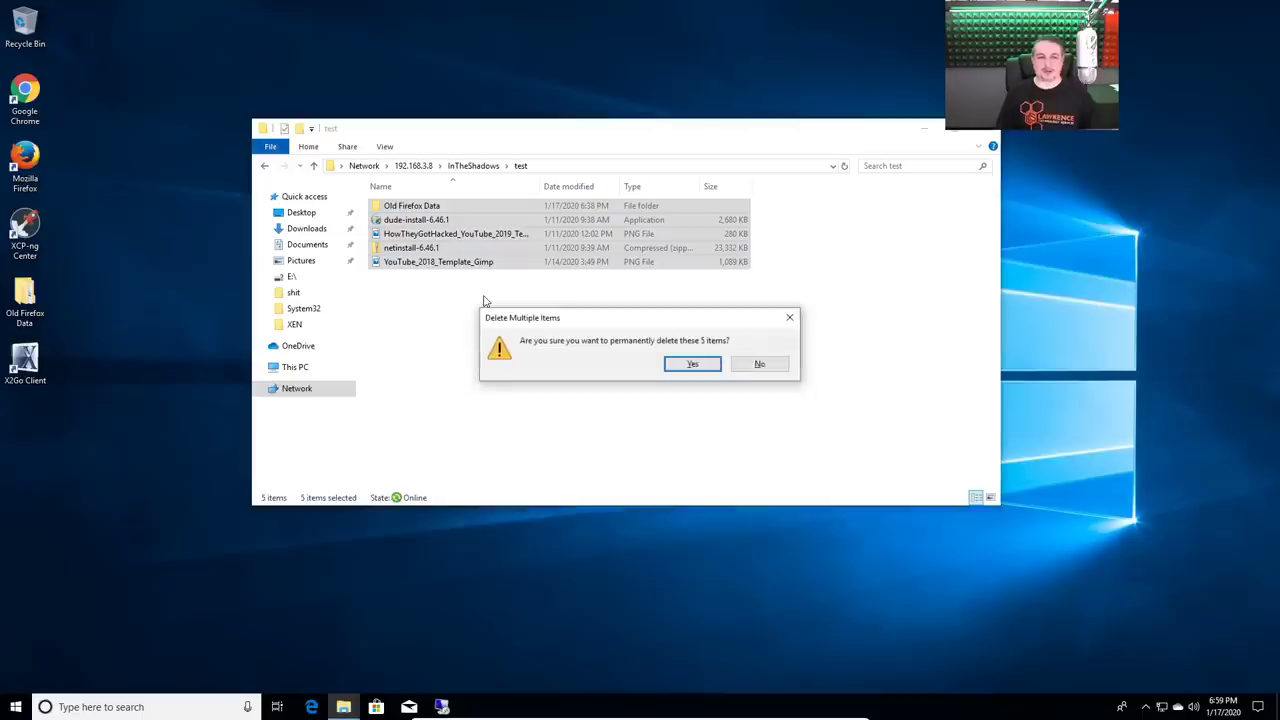
{"action": "key", "text": "Return"}
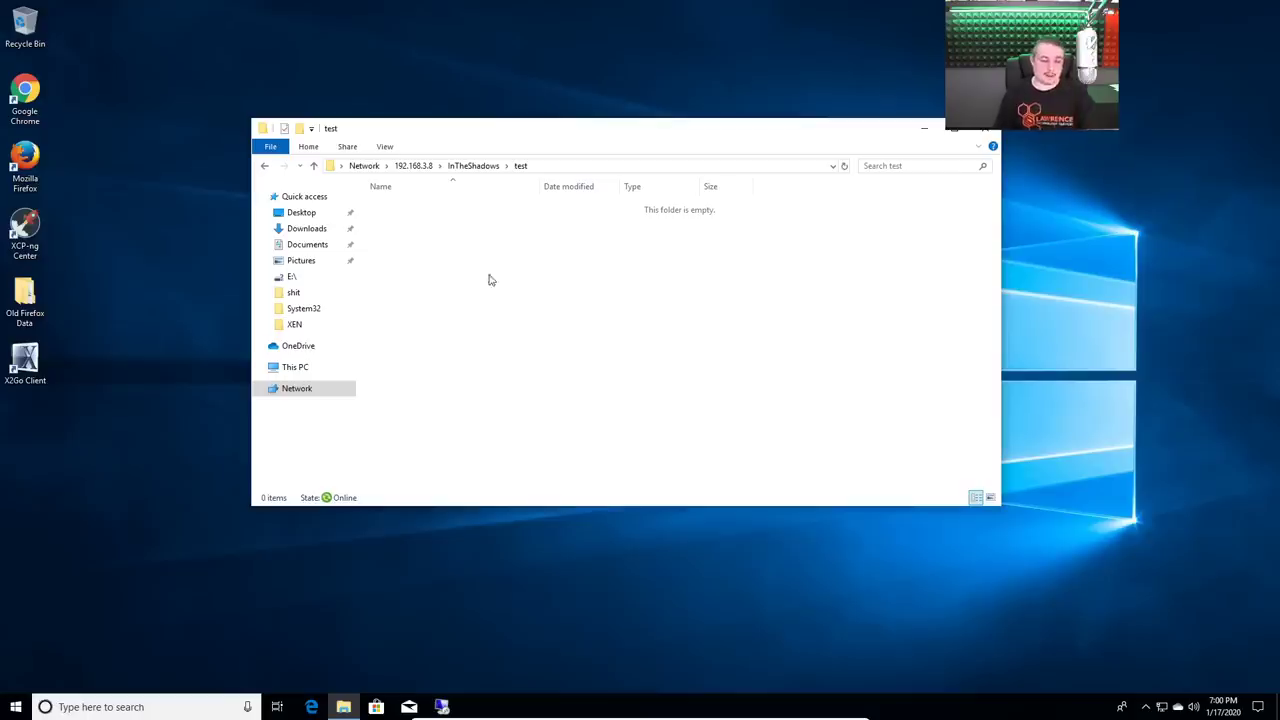
Restore the test folder in the InTheShadows share to its 6:45 PM previous version.
{"action": "left_click_drag", "start_coordinate": [632, 124], "coordinate": [670, 150]}
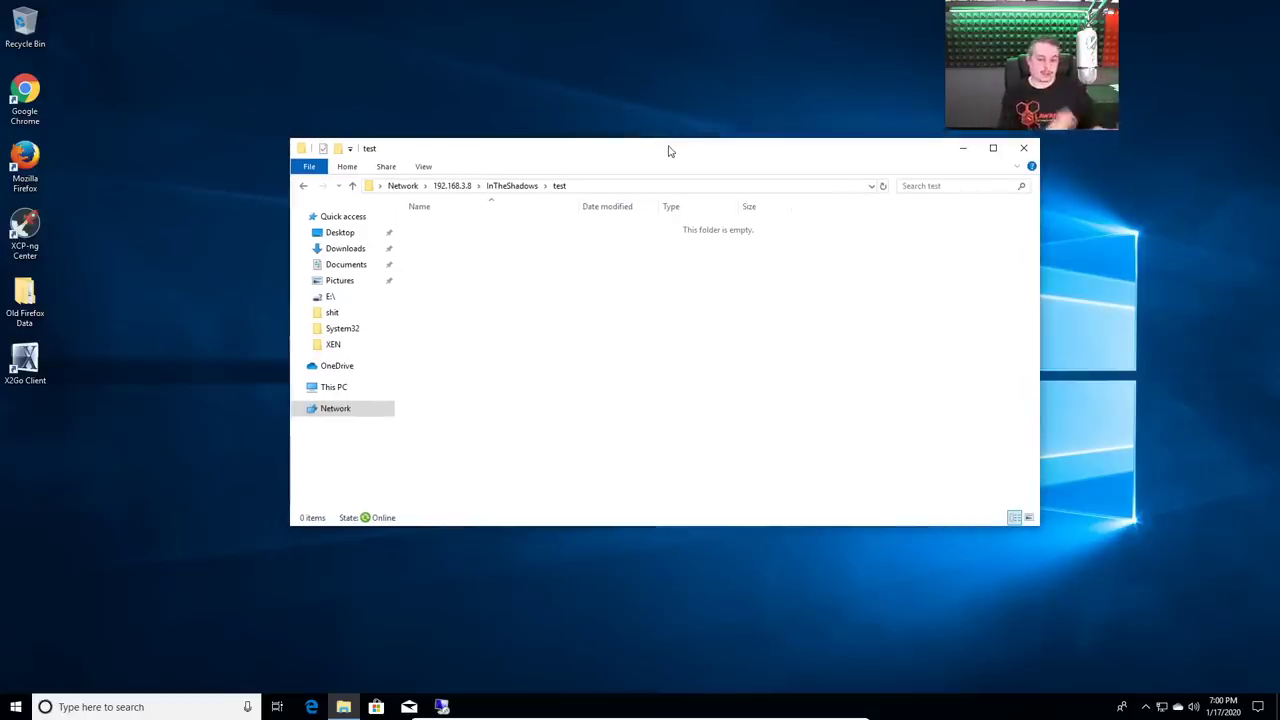
{"action": "left_click", "coordinate": [510, 186]}
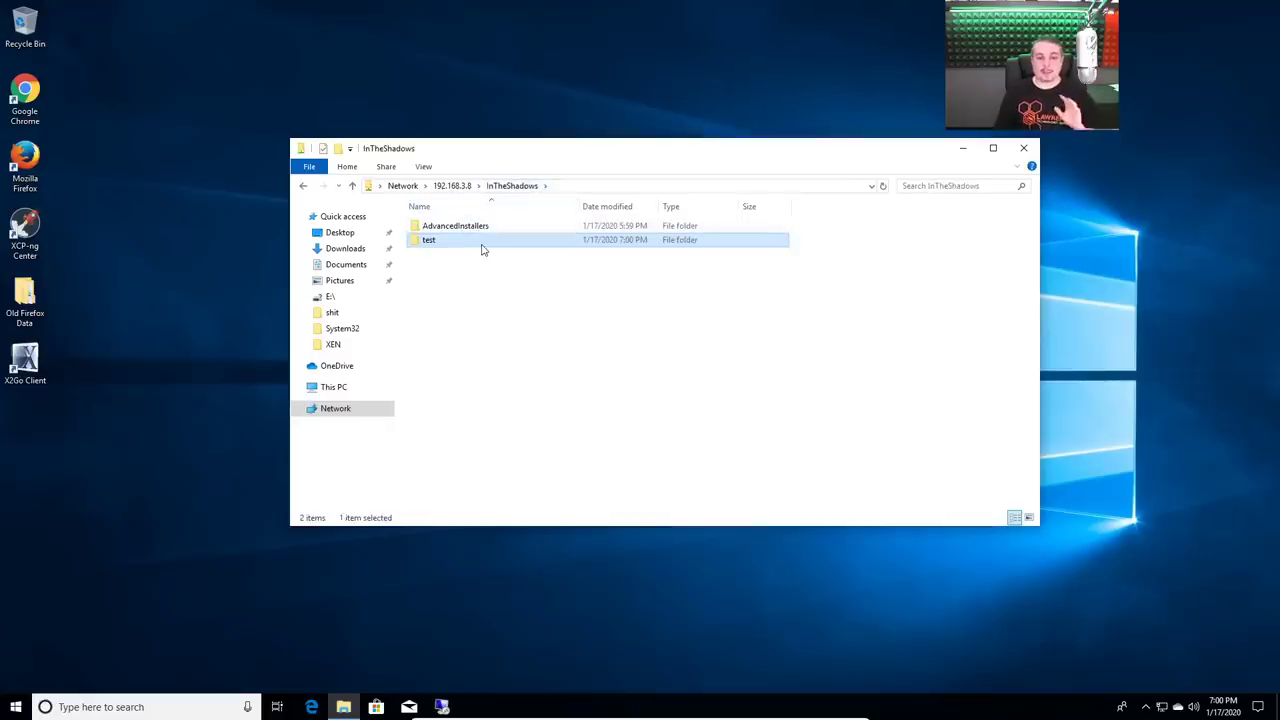
{"action": "right_click", "coordinate": [482, 249]}
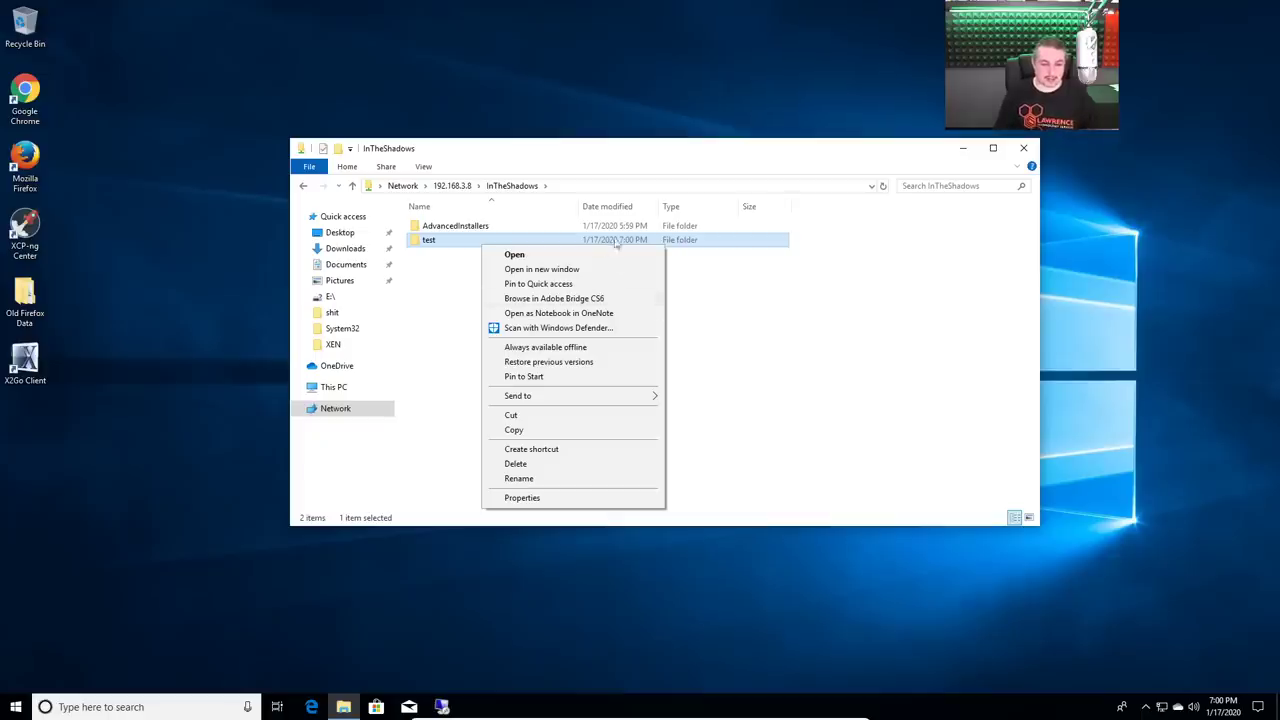
{"action": "left_click", "coordinate": [548, 362]}
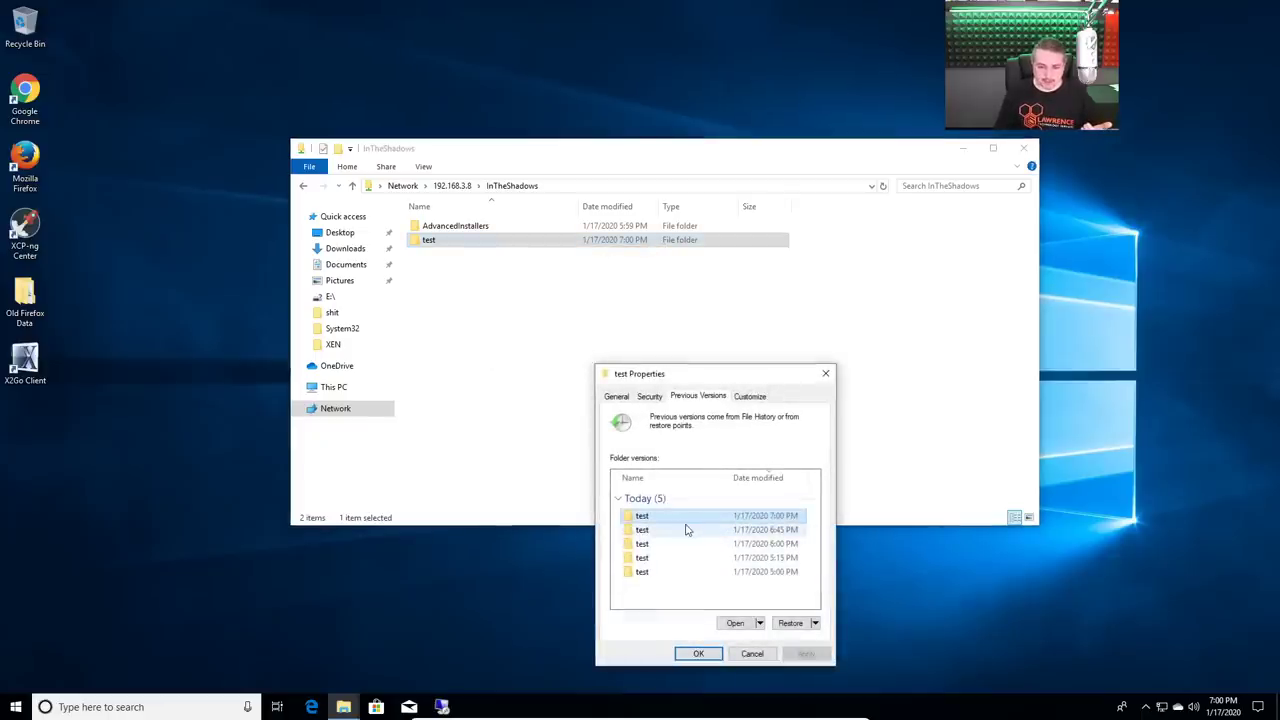
{"action": "left_click", "coordinate": [687, 529]}
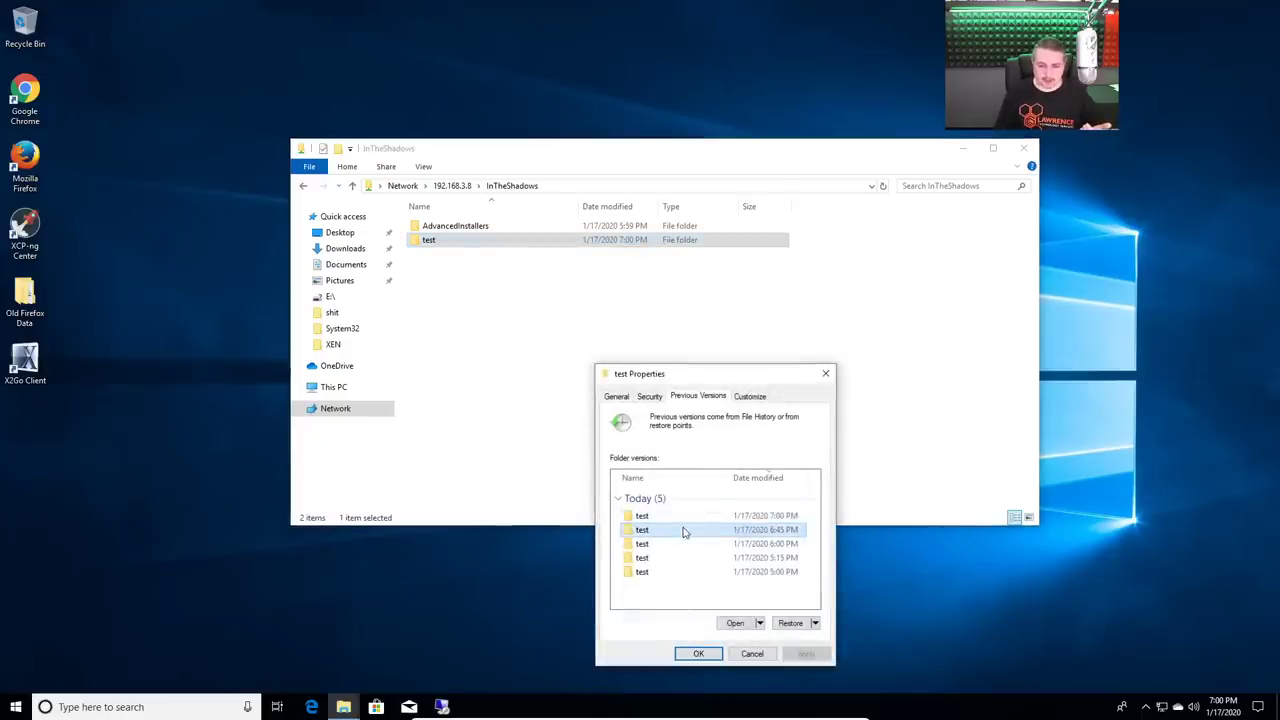
{"action": "left_click", "coordinate": [790, 623]}
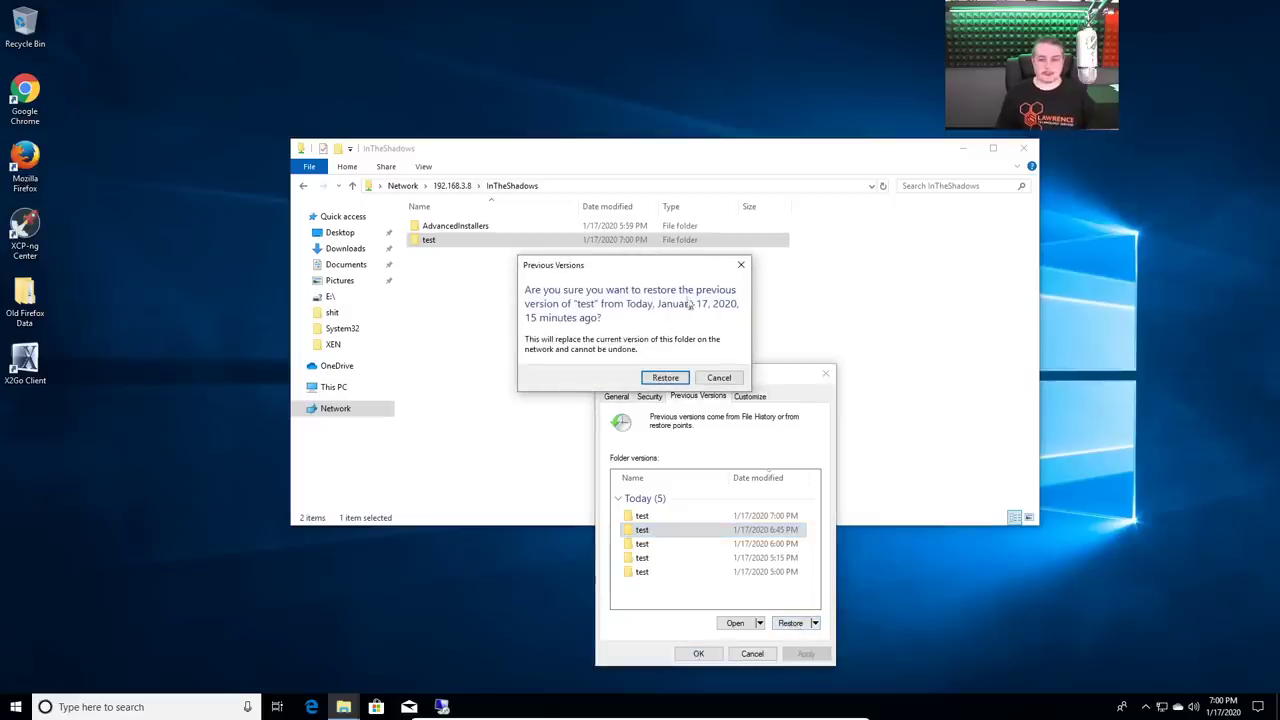
{"action": "left_click", "coordinate": [664, 377]}
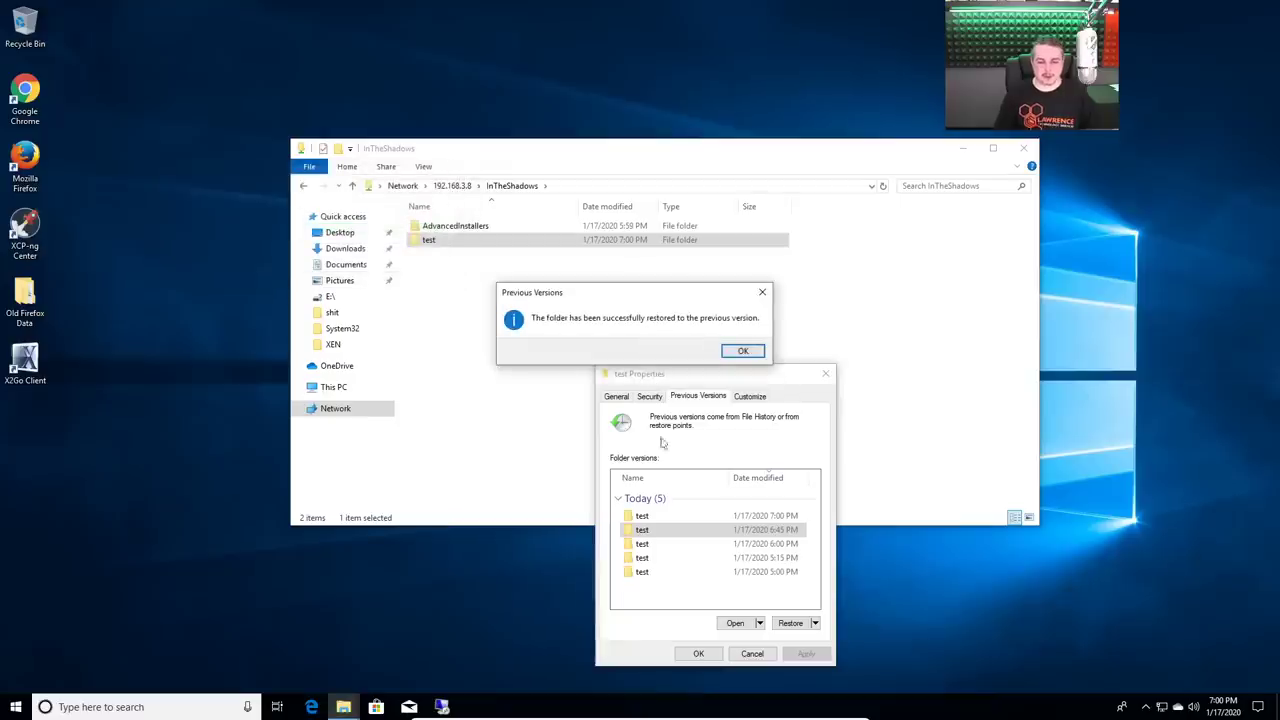
{"action": "left_click", "coordinate": [750, 350]}
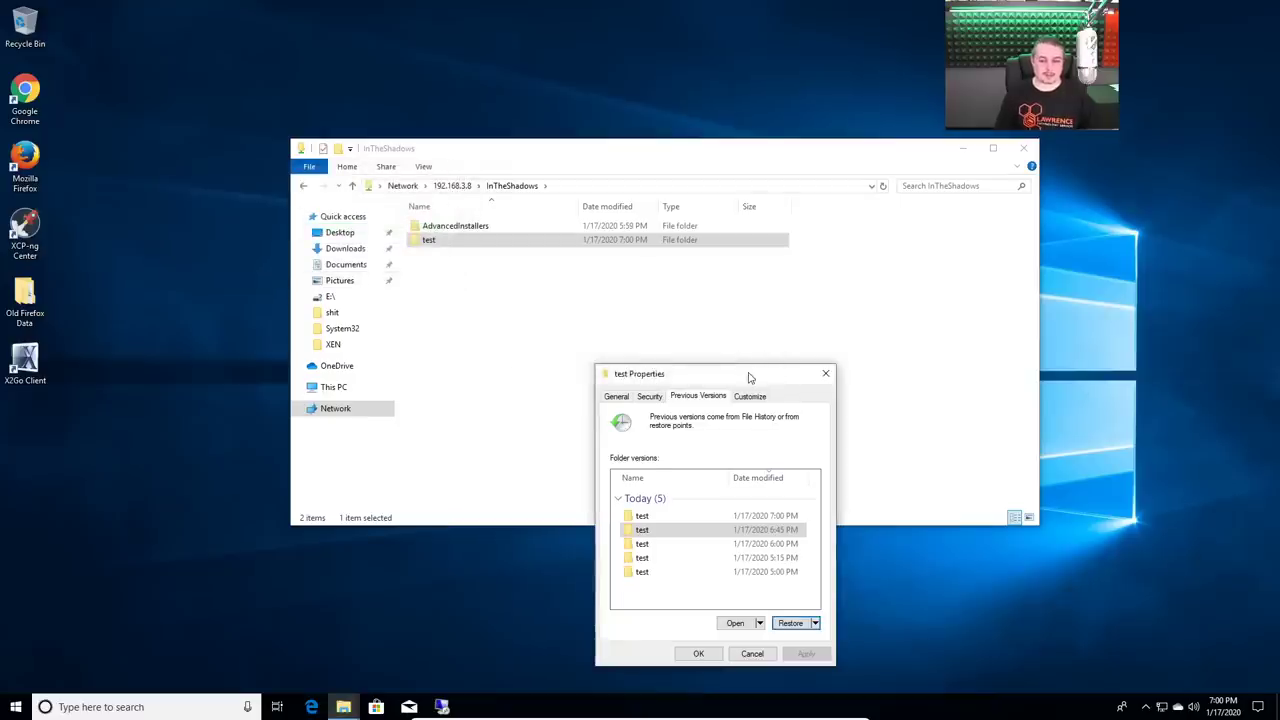
Open the test folder's 5:15 PM previous version, copy YouTube_2018_Template_Gimp from it, and close the snapshot window.
{"action": "left_click_drag", "start_coordinate": [750, 377], "coordinate": [738, 325]}
{"action": "left_click", "coordinate": [642, 510]}
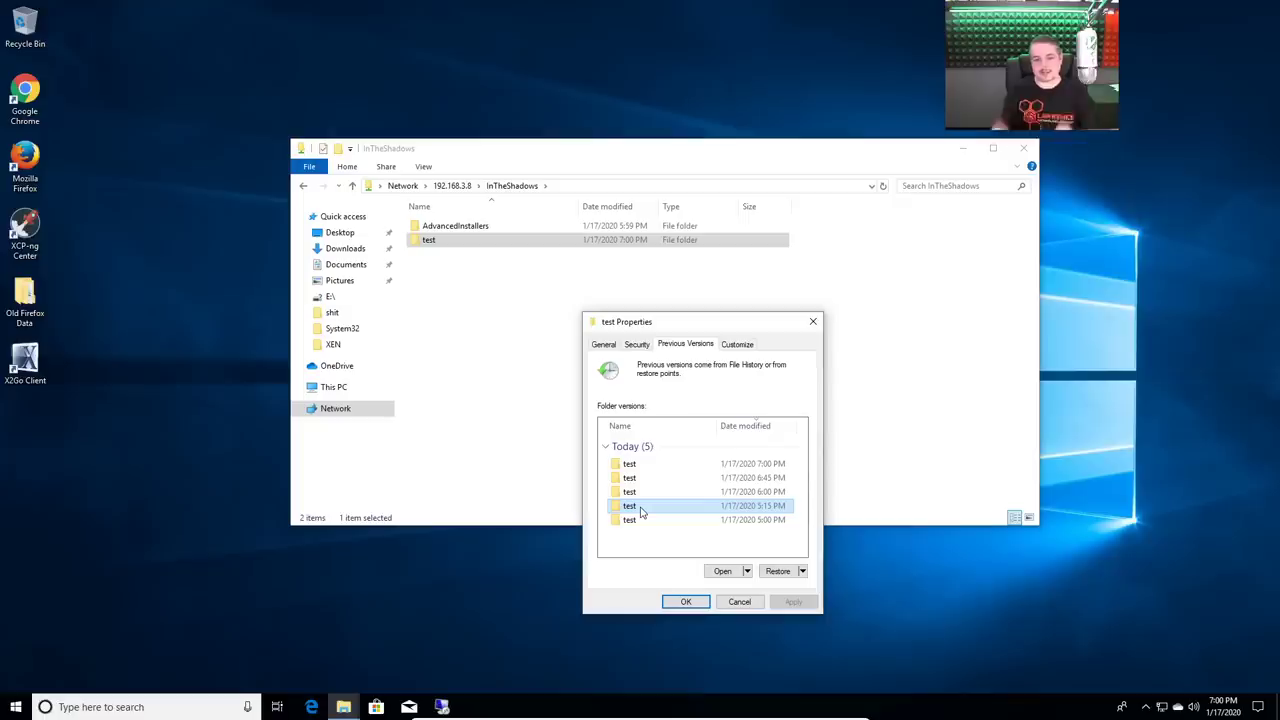
{"action": "left_click", "coordinate": [722, 571]}
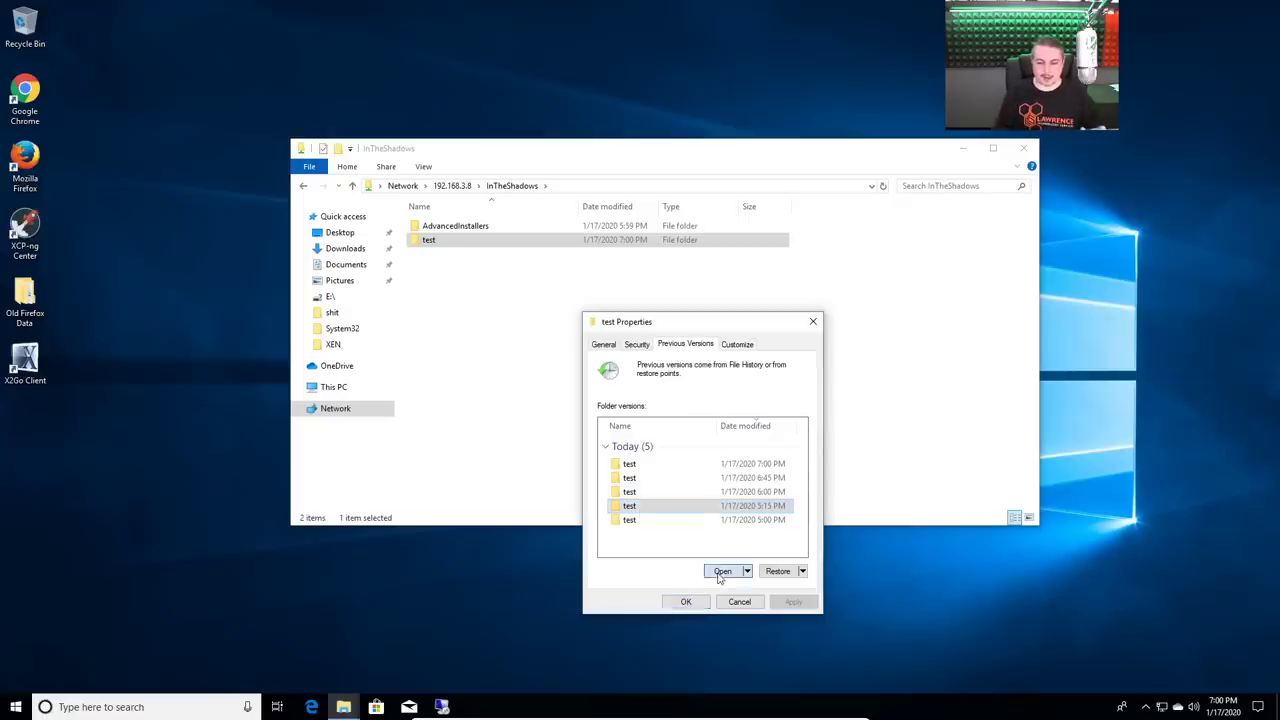
{"action": "key", "text": "ctrl+a"}
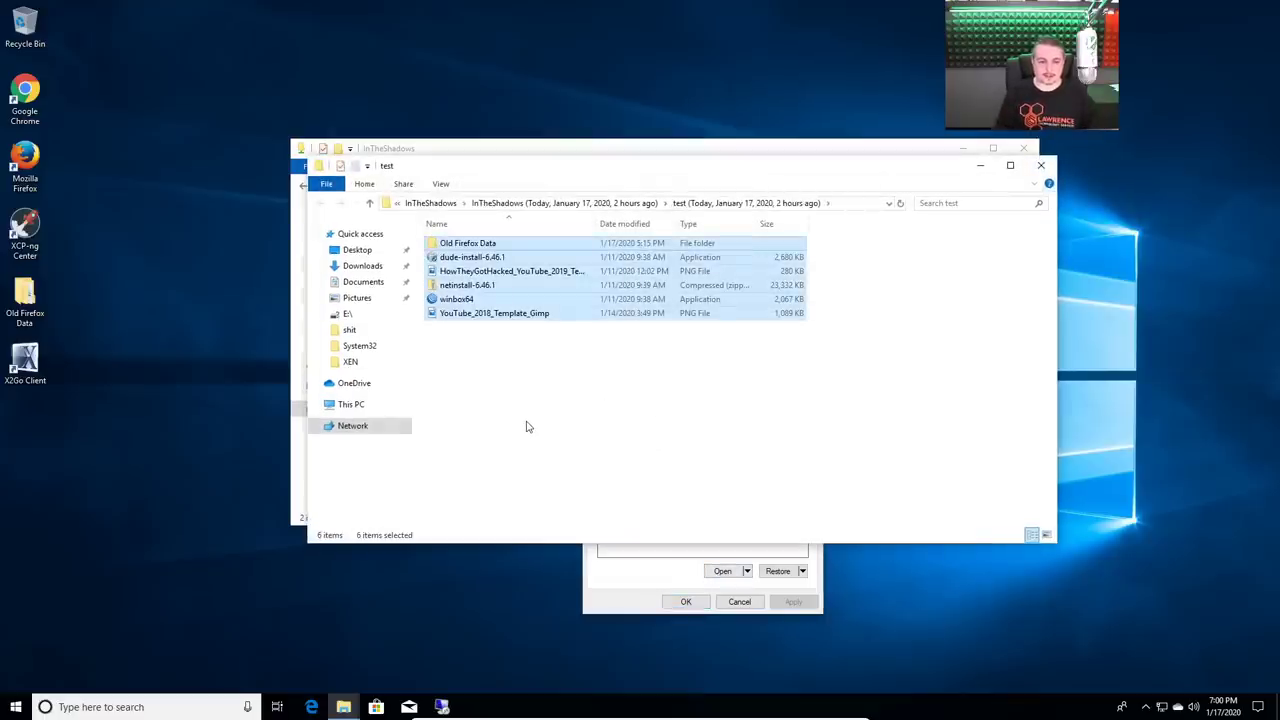
{"action": "left_click", "coordinate": [646, 313]}
{"action": "right_click", "coordinate": [485, 312]}
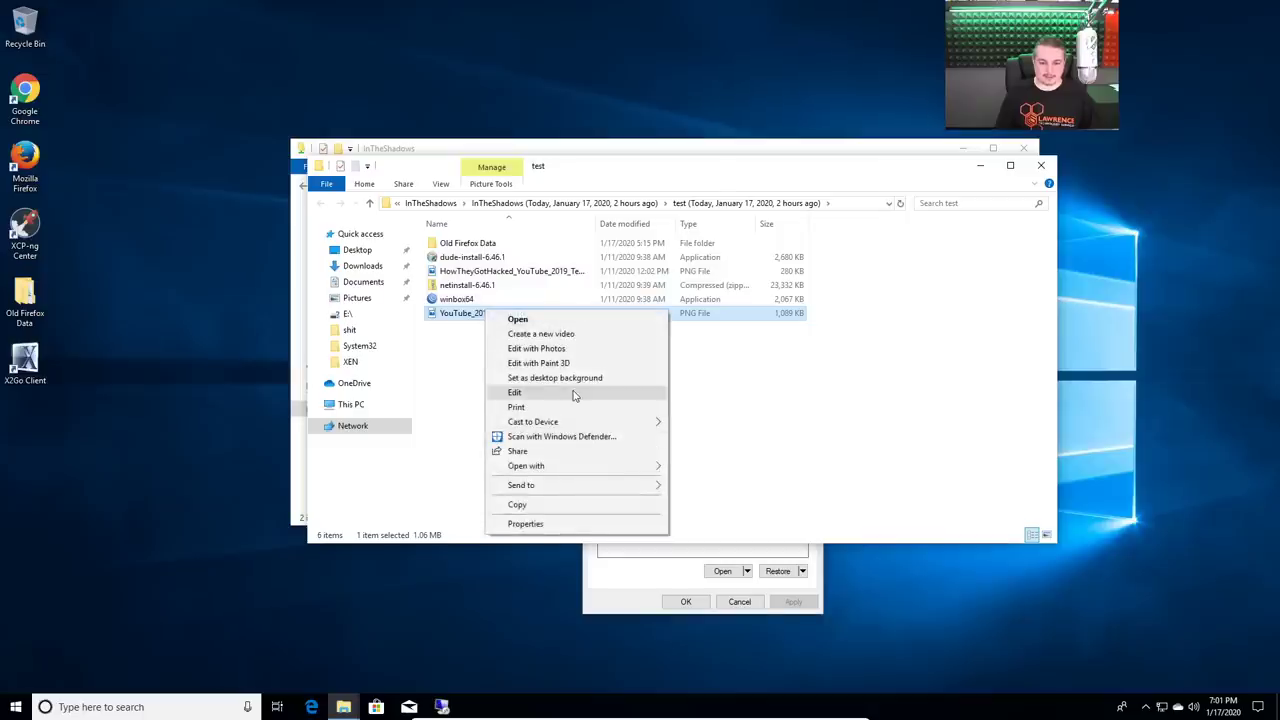
{"action": "left_click", "coordinate": [586, 505]}
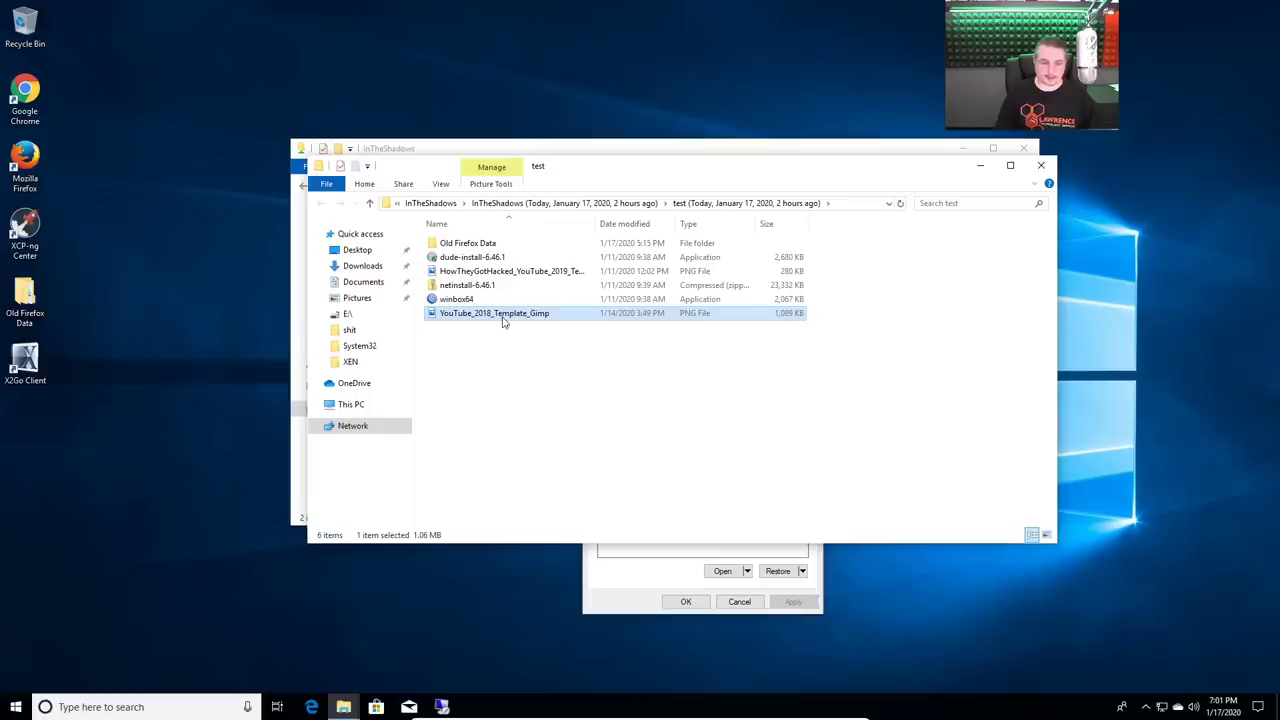
{"action": "left_click", "coordinate": [1040, 165]}
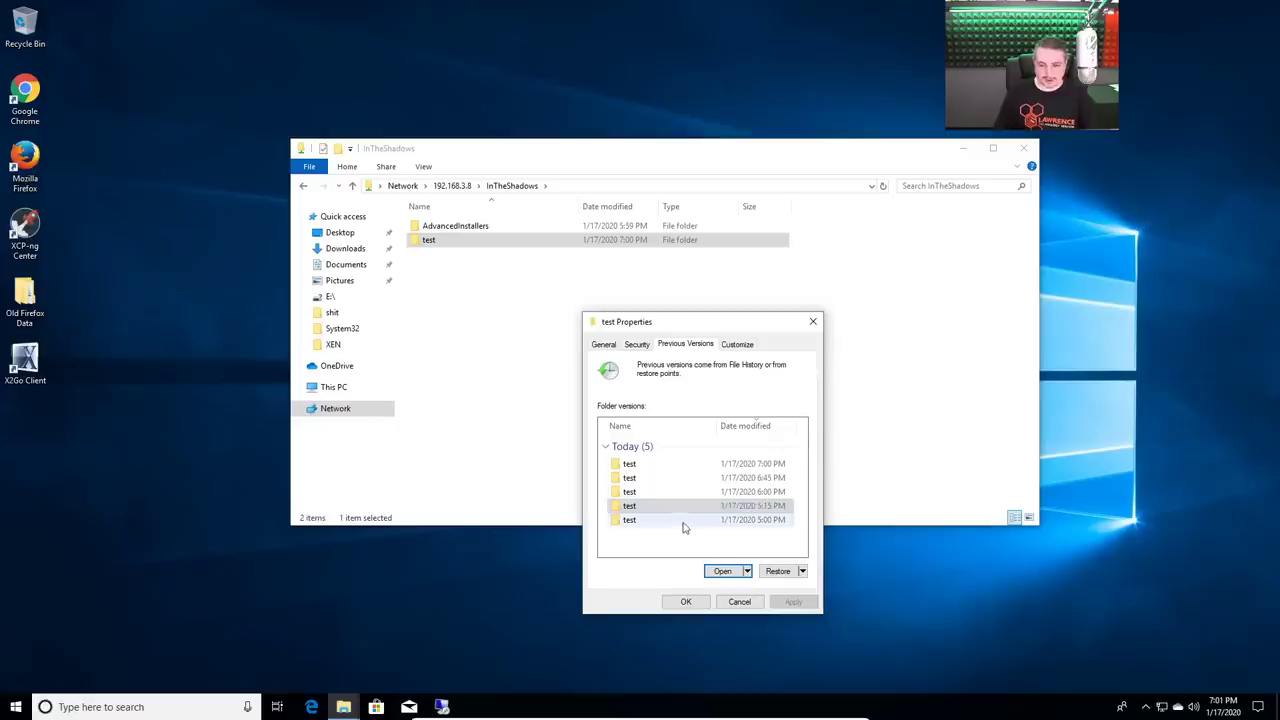
Go through the 5:00 PM, 6:00 PM and 7:00 PM folder versions and close the test folder's properties without restoring.
{"action": "left_click", "coordinate": [645, 519]}
{"action": "left_click", "coordinate": [637, 492]}
{"action": "left_click", "coordinate": [640, 464]}
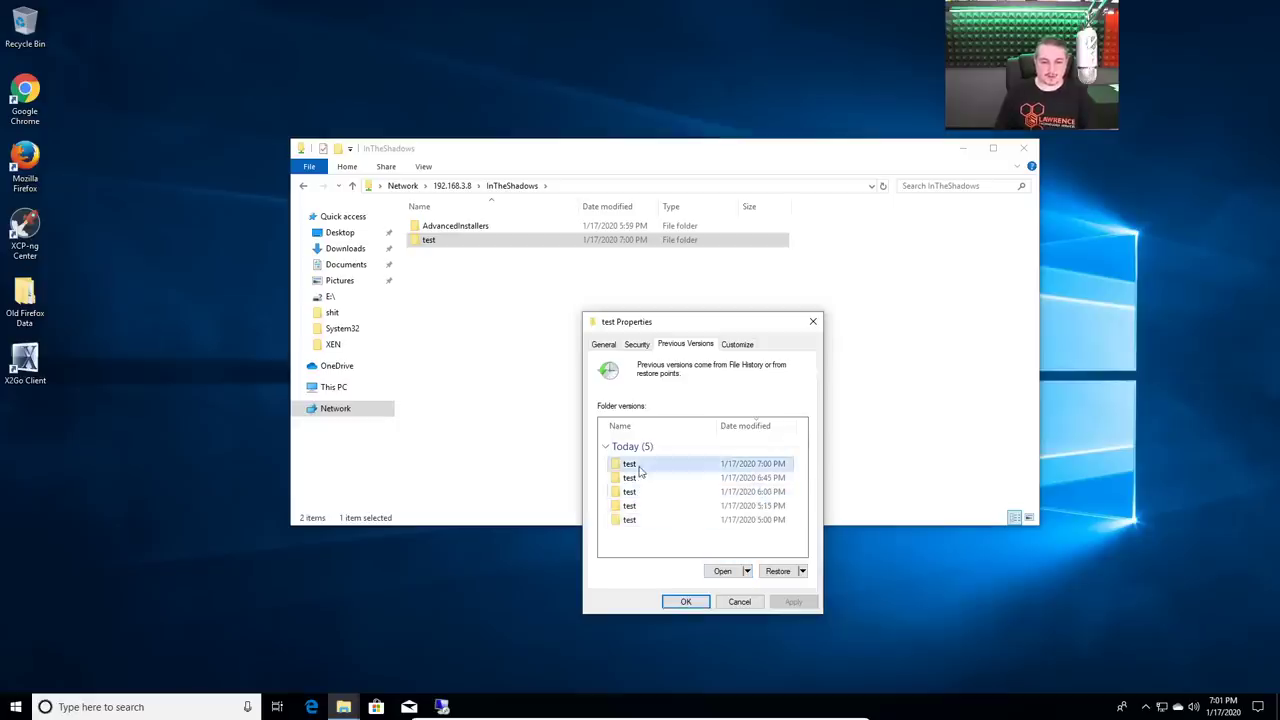
{"action": "left_click", "coordinate": [811, 322]}
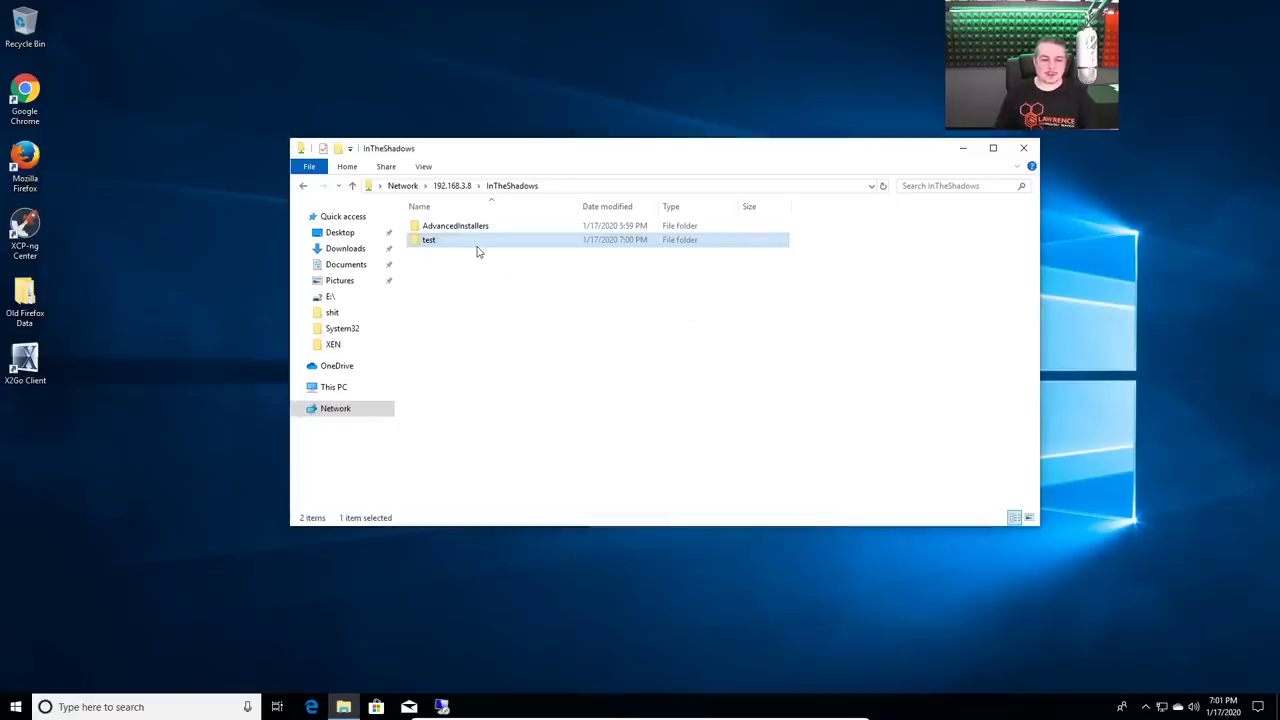
Check the previous versions of dude-install-6.46.1 inside the live test folder and close its properties.
{"action": "double_click", "coordinate": [440, 240]}
{"action": "right_click", "coordinate": [461, 243]}
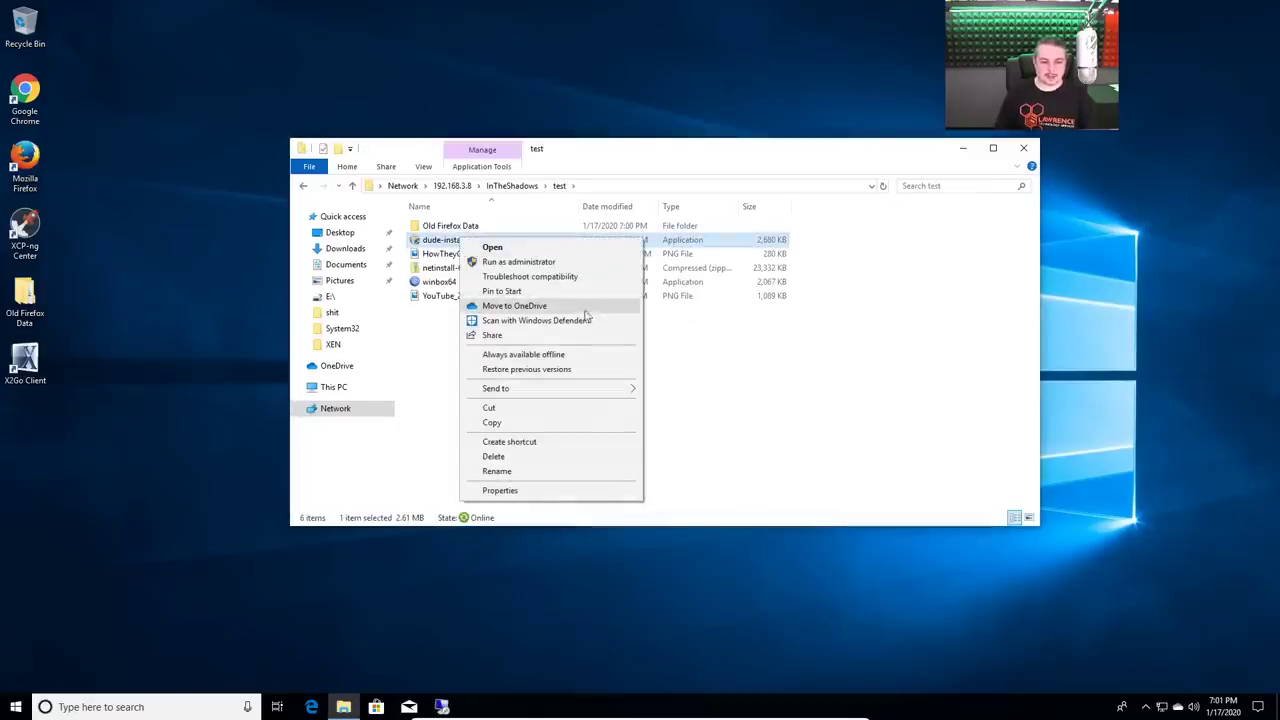
{"action": "left_click", "coordinate": [558, 370]}
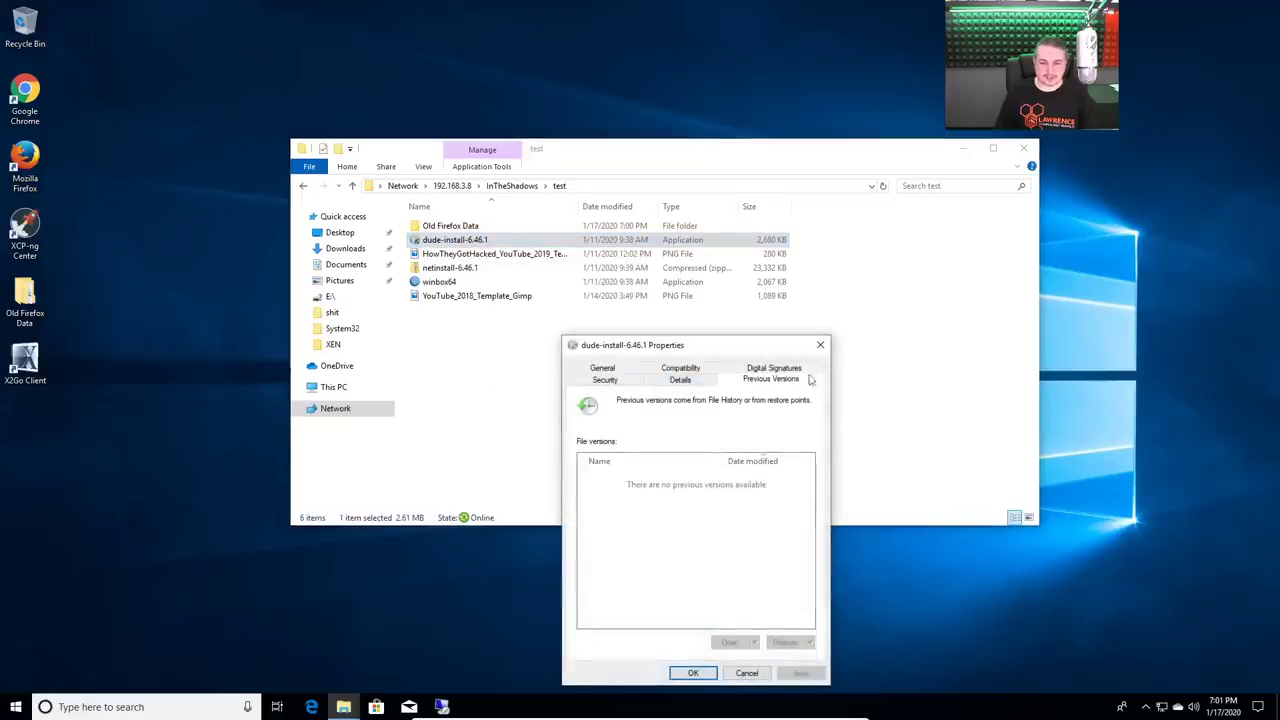
{"action": "left_click", "coordinate": [820, 345]}
Check the previous versions of cmiv2.dll in the AdvancedInstallers folder and minimize the file window.
{"action": "left_click", "coordinate": [512, 186]}
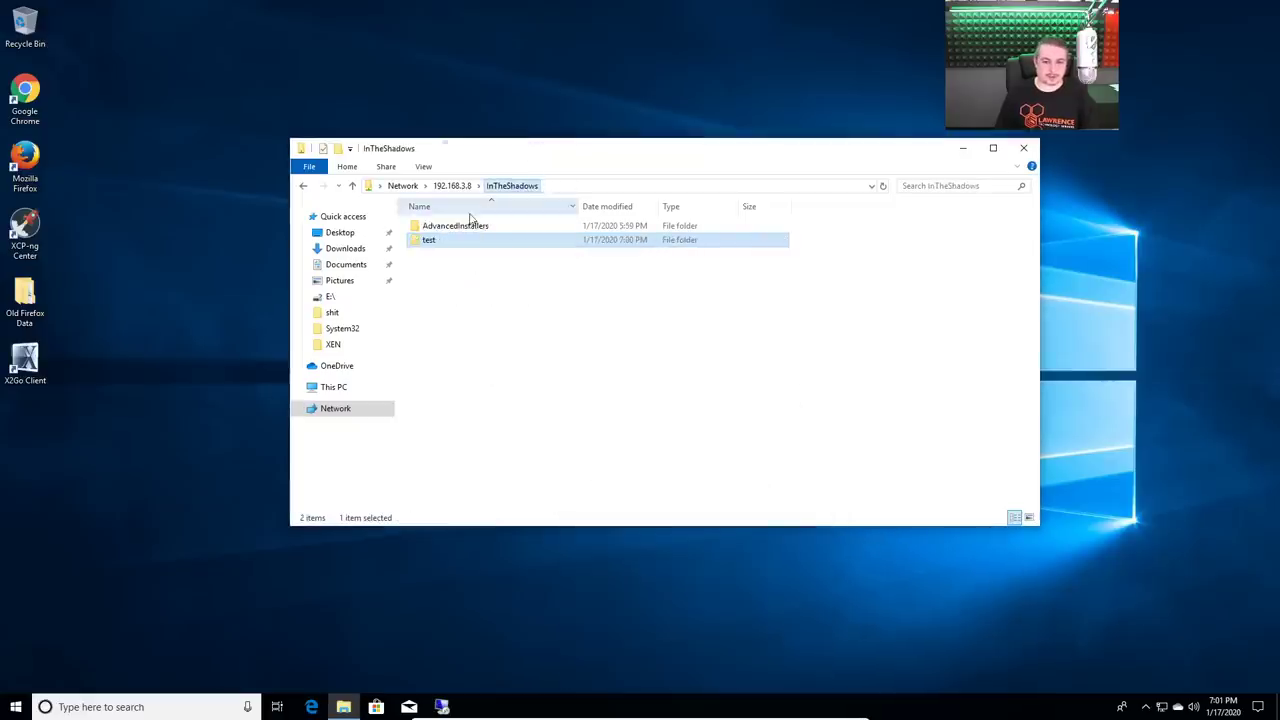
{"action": "double_click", "coordinate": [456, 227]}
{"action": "left_click", "coordinate": [452, 226]}
{"action": "right_click", "coordinate": [455, 226]}
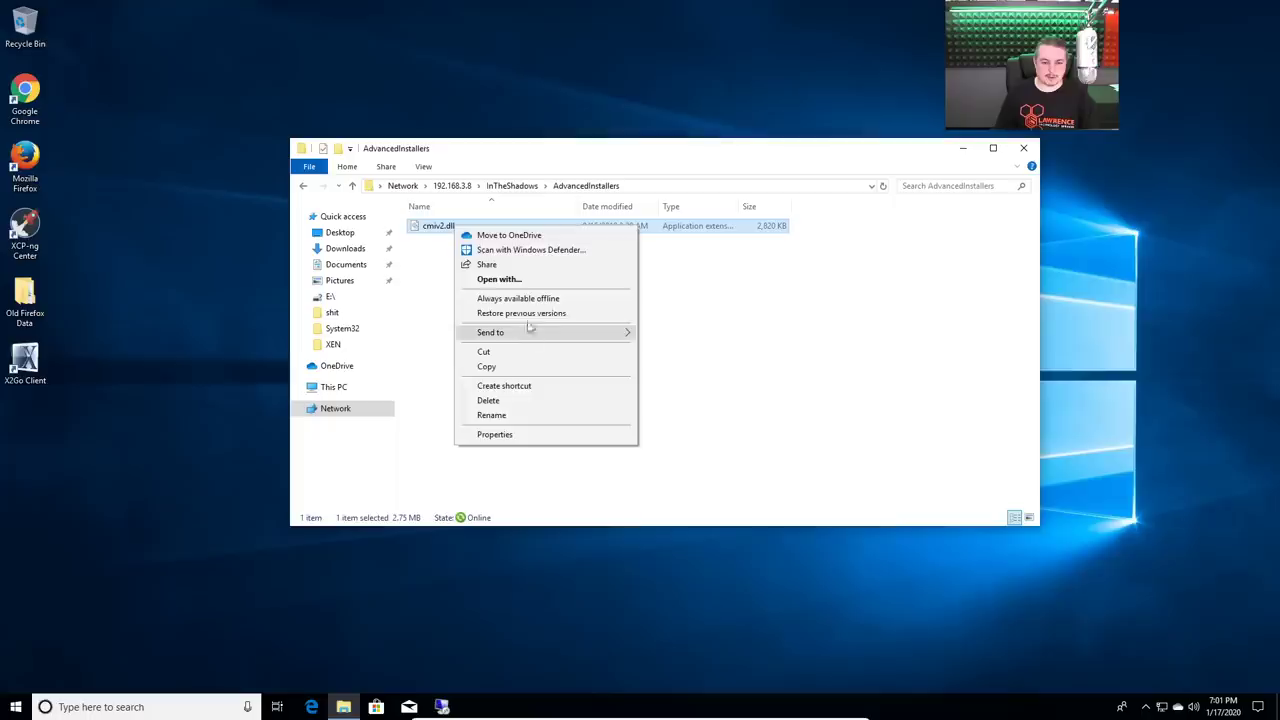
{"action": "left_click", "coordinate": [528, 313]}
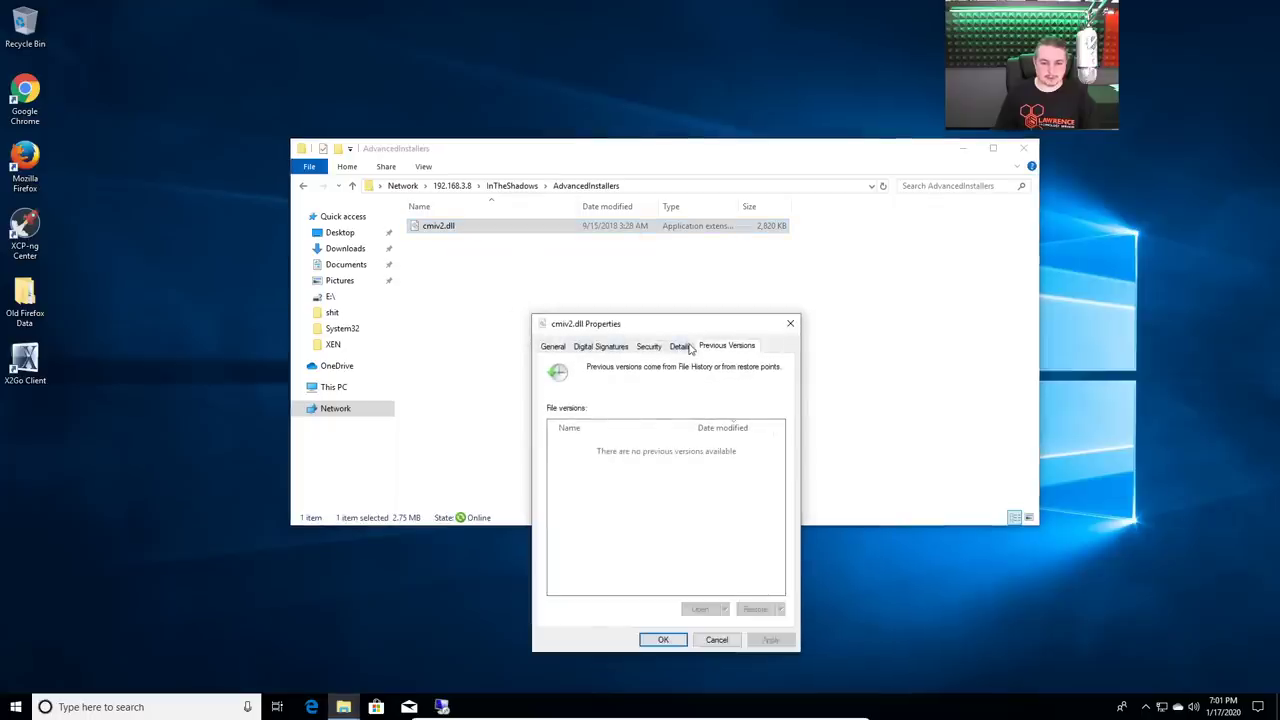
{"action": "left_click", "coordinate": [714, 638]}
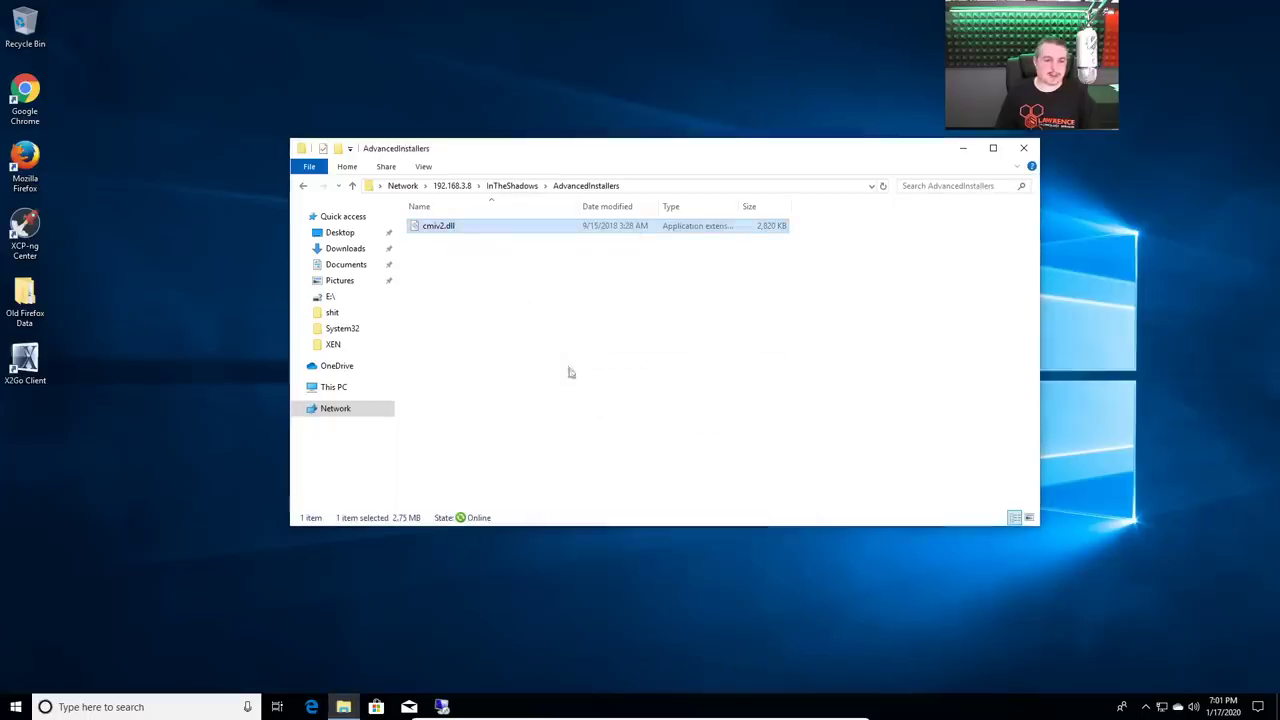
{"action": "left_click", "coordinate": [570, 372]}
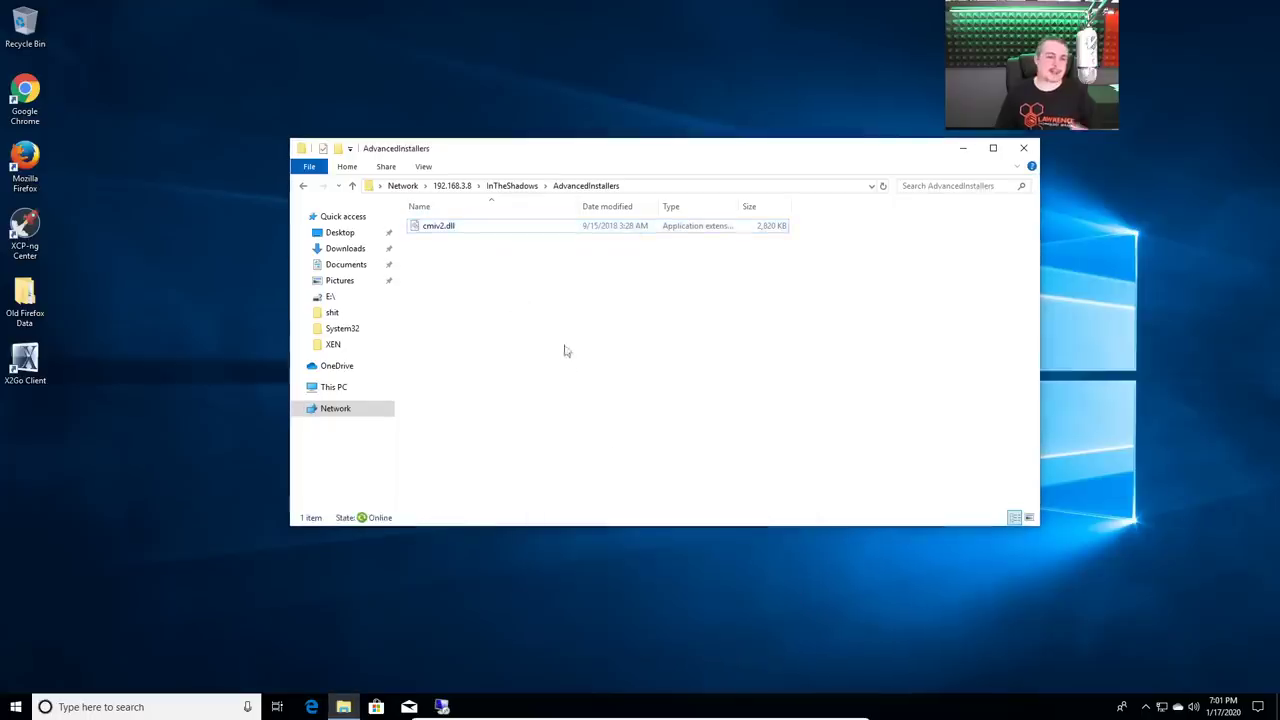
{"action": "left_click", "coordinate": [512, 186]}
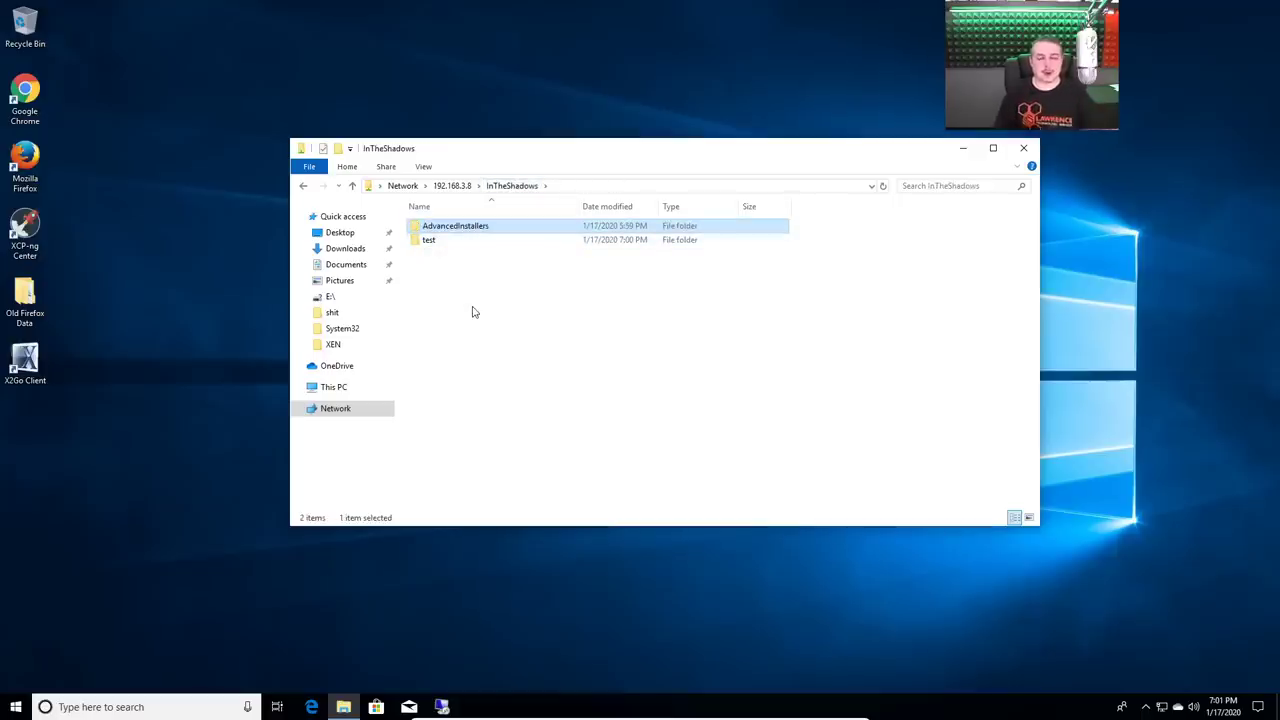
{"action": "left_click", "coordinate": [343, 707]}
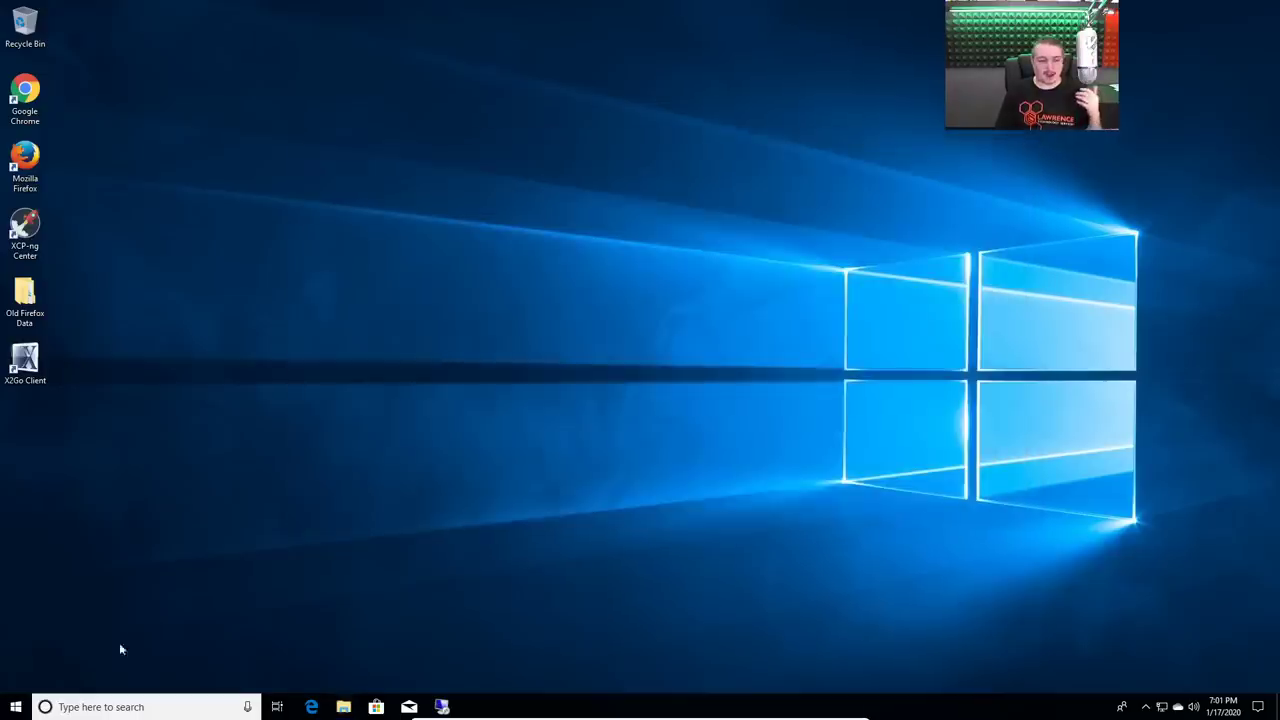
{"action": "left_click", "coordinate": [14, 707]}
{"action": "left_click", "coordinate": [16, 678]}
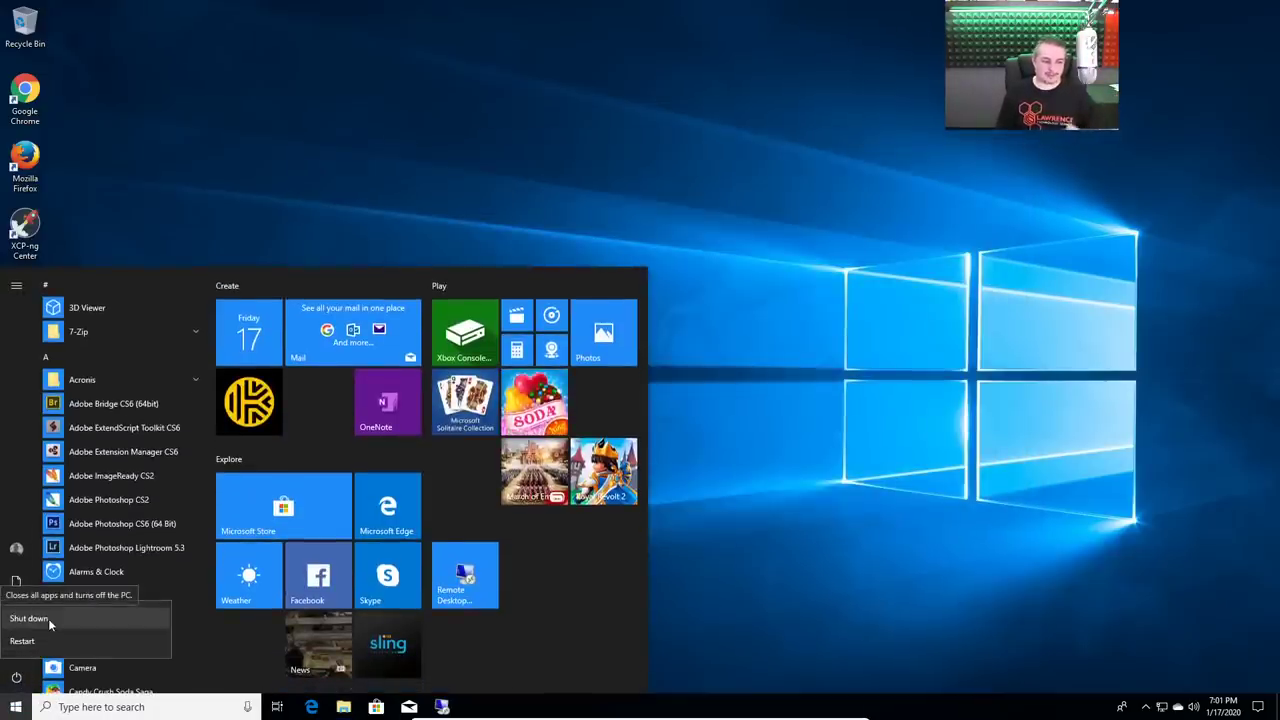
{"action": "key", "text": "Escape"}
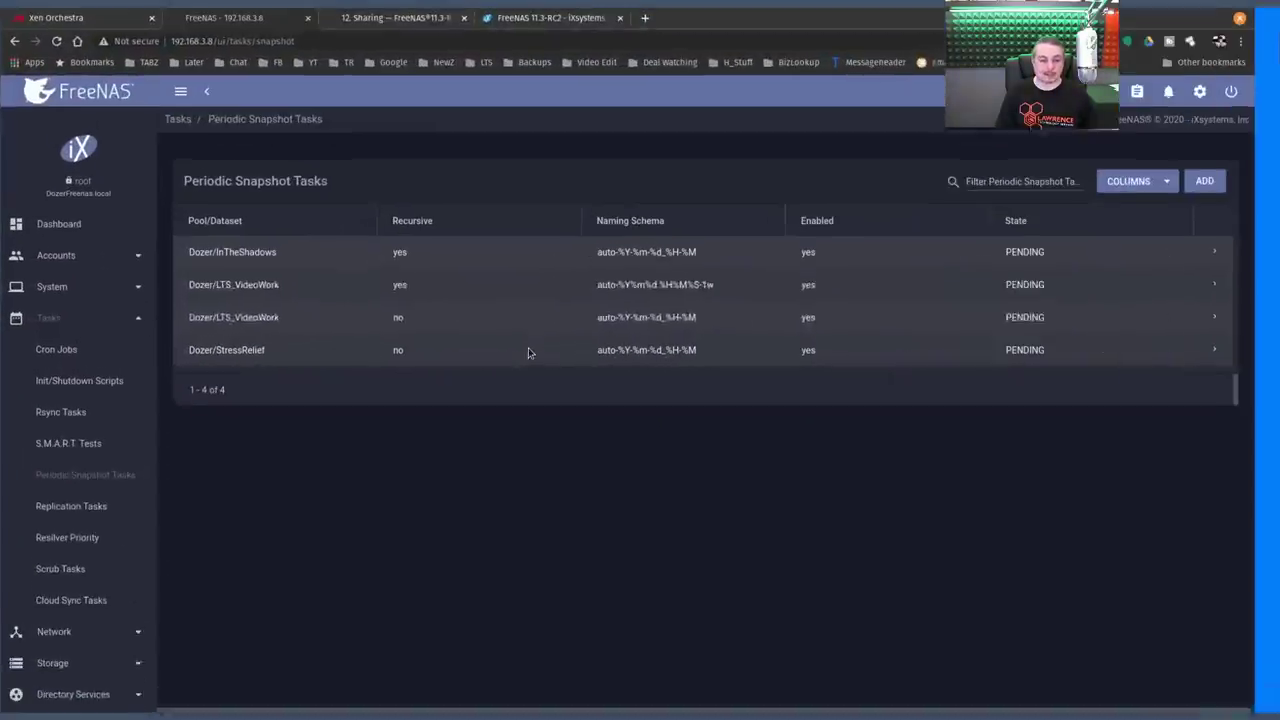
Switch to the FreeNAS 11.3-RC2 release notes and highlight the iSCSI Wizard entry in the new features list.
{"action": "left_click", "coordinate": [566, 12]}
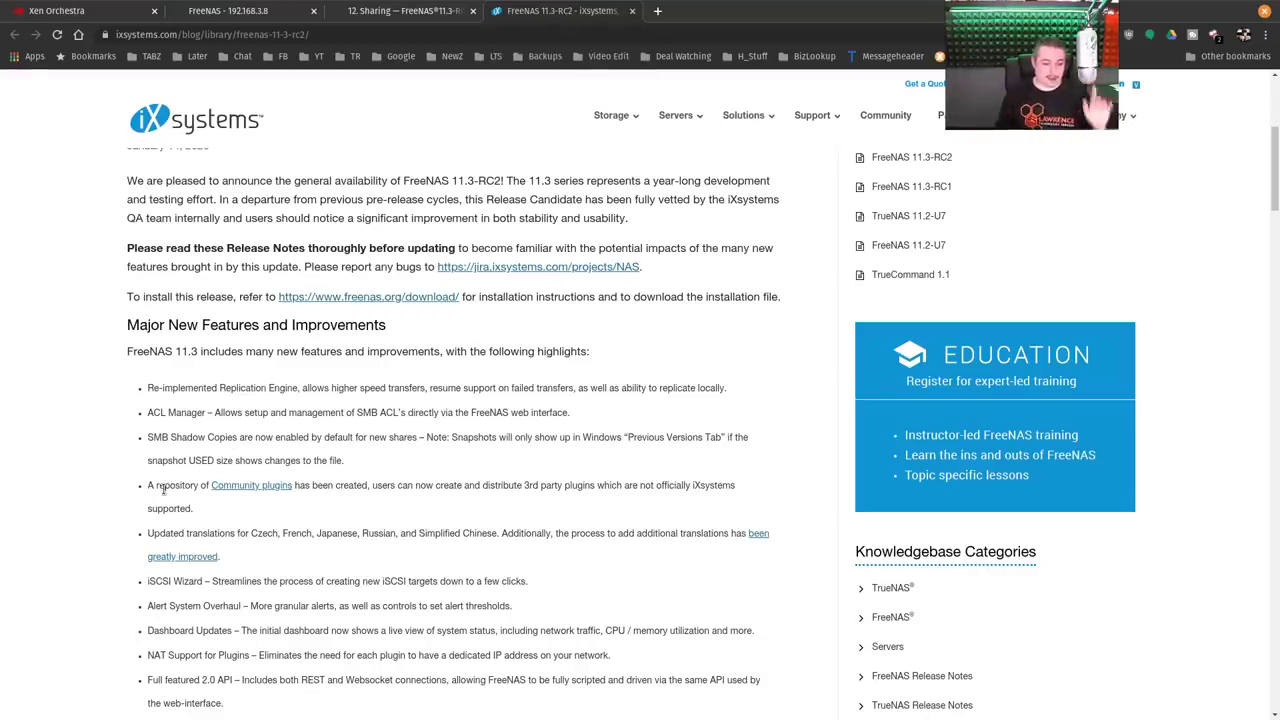
{"action": "scroll", "coordinate": [163, 489], "scroll_direction": "down", "scroll_amount": 2}
{"action": "left_click_drag", "start_coordinate": [148, 421], "coordinate": [612, 427]}
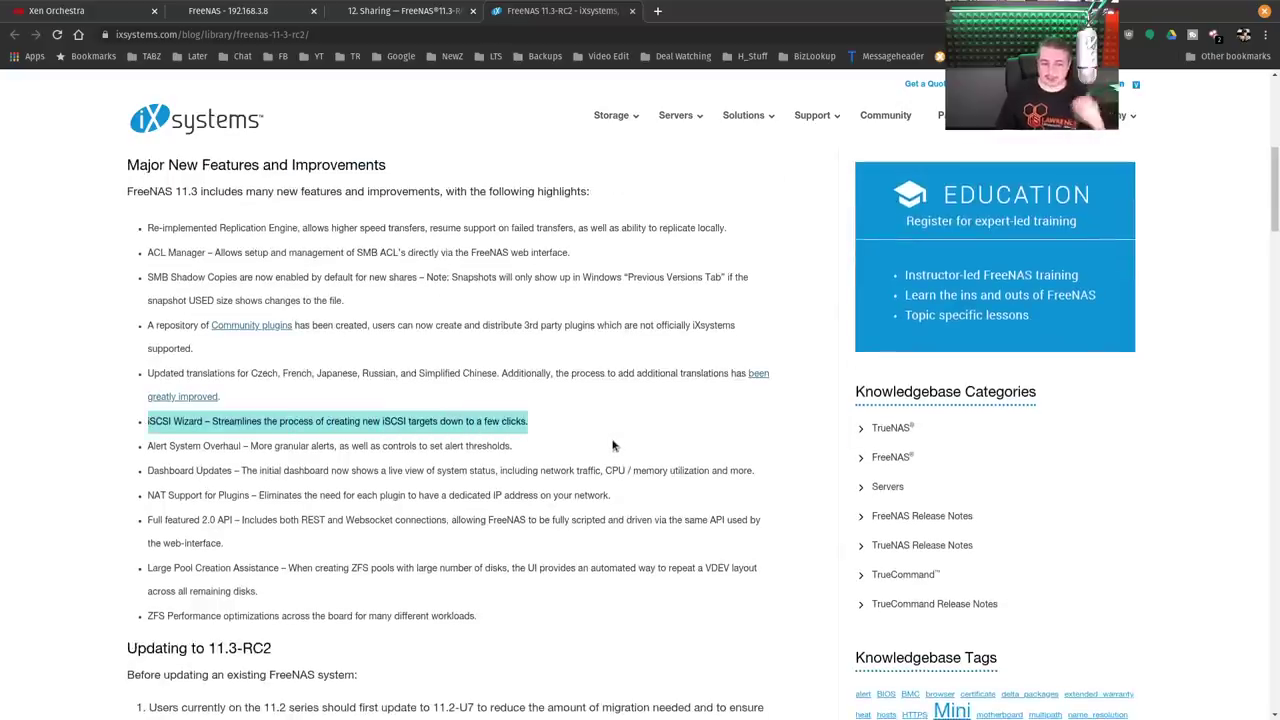
Return to the FreeNAS web interface and open the configuration of the iSCSI service.
{"action": "left_click", "coordinate": [410, 12]}
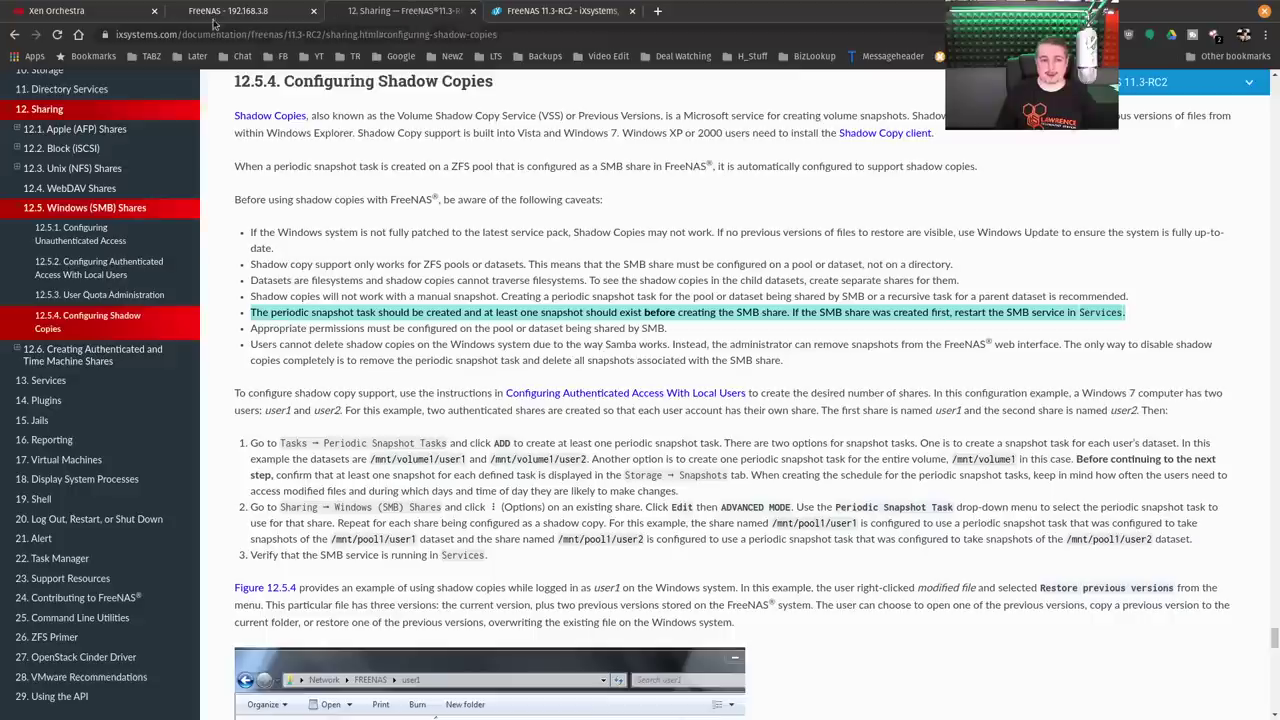
{"action": "left_click", "coordinate": [213, 18]}
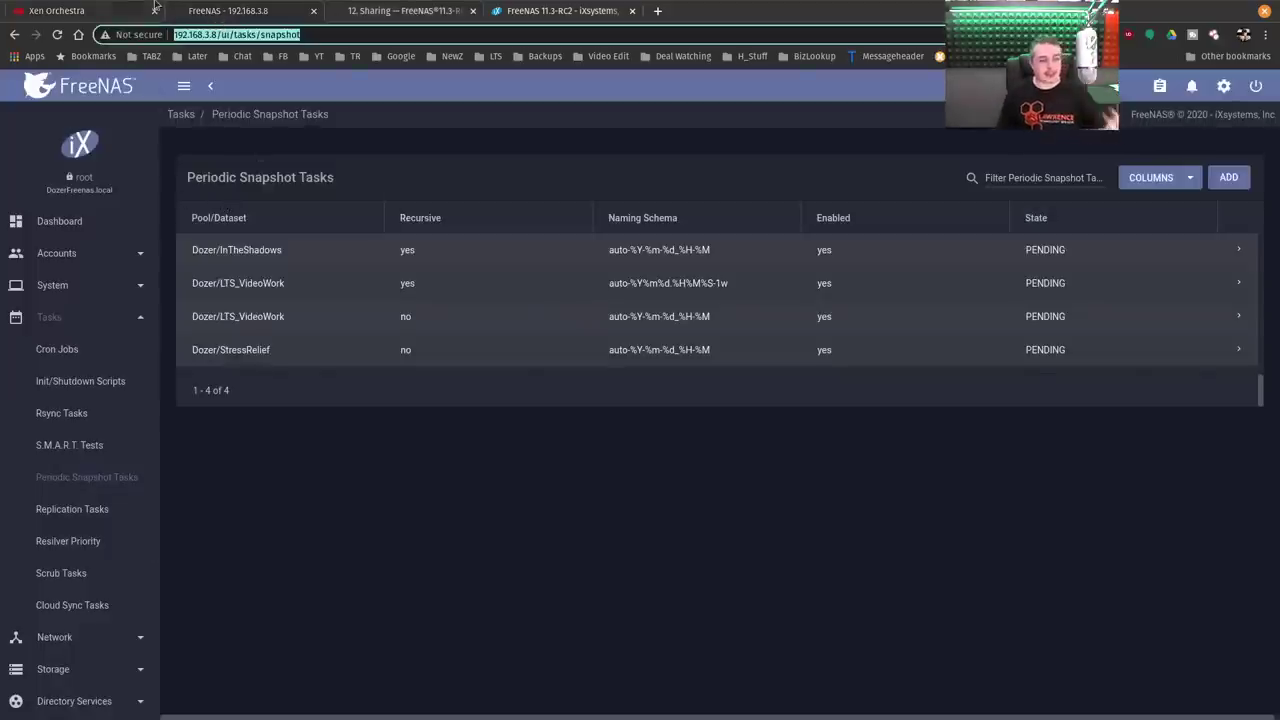
{"action": "left_click", "coordinate": [97, 318]}
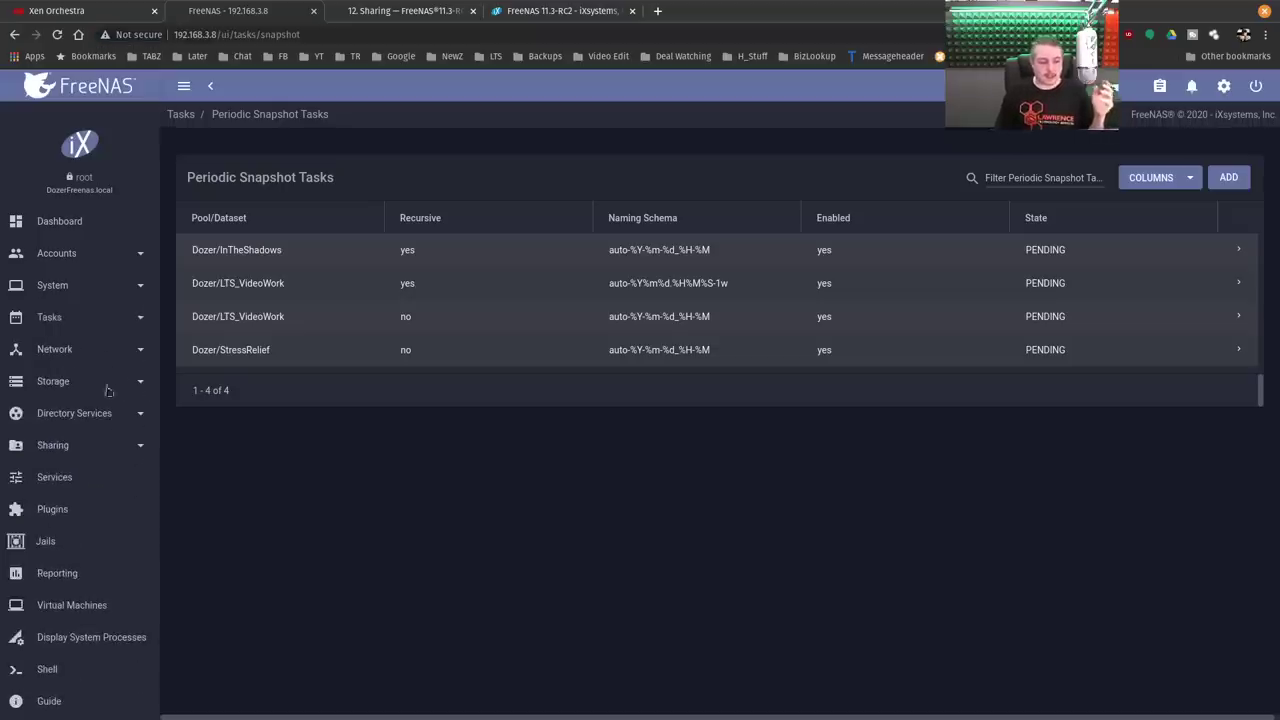
{"action": "left_click", "coordinate": [62, 476]}
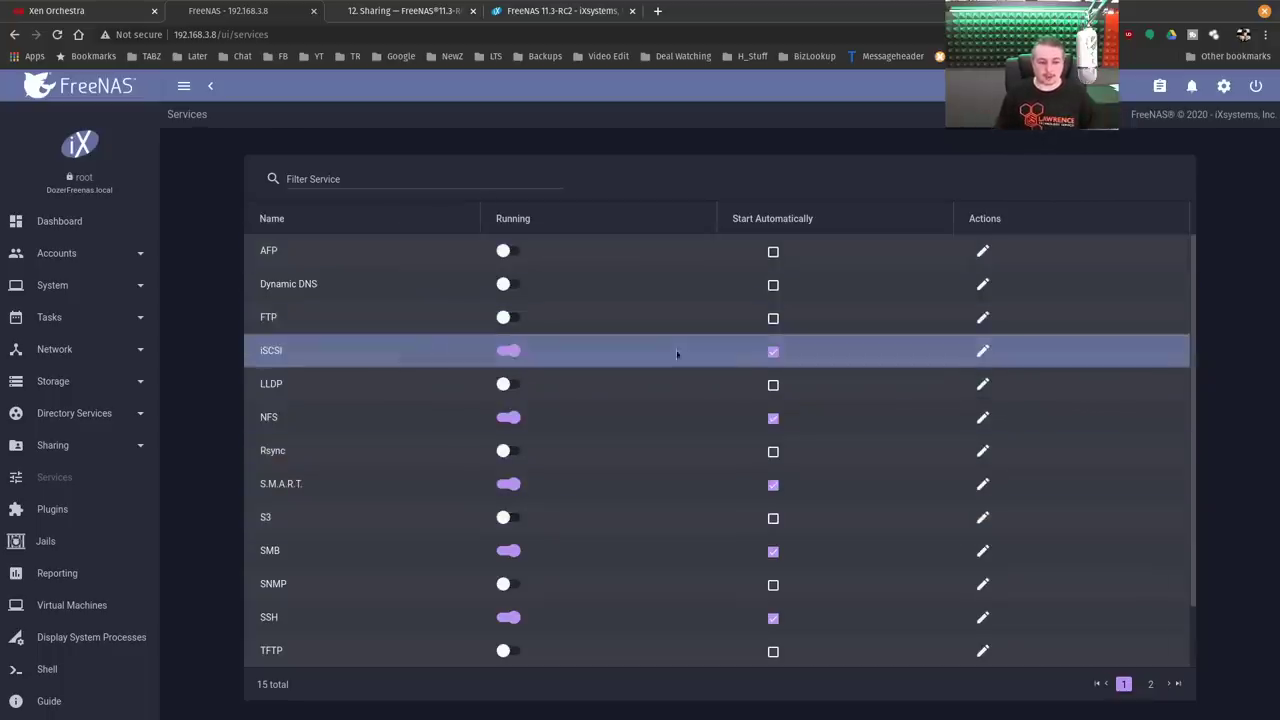
{"action": "left_click", "coordinate": [983, 350]}
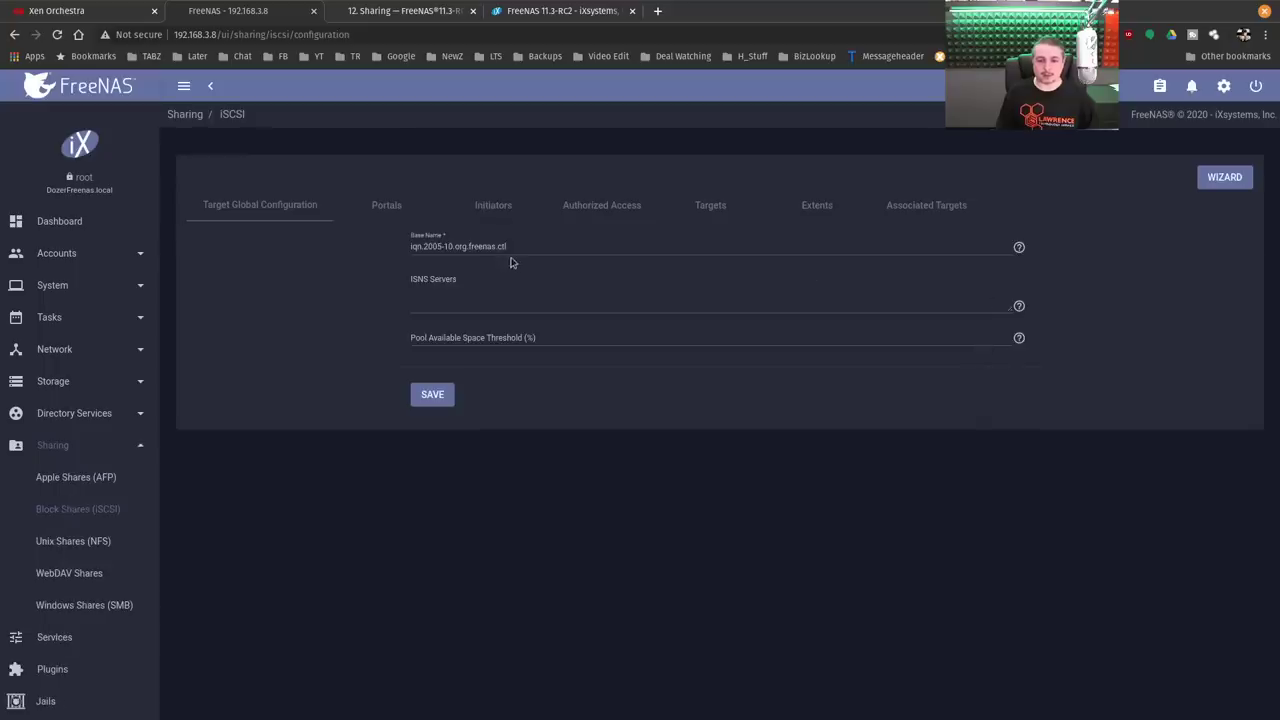
Try the iSCSI wizard with the name SFSAFASF and device Dozer/UniFiVideoVM (25.0G), advance to the portal page and cancel.
{"action": "left_click", "coordinate": [1214, 184]}
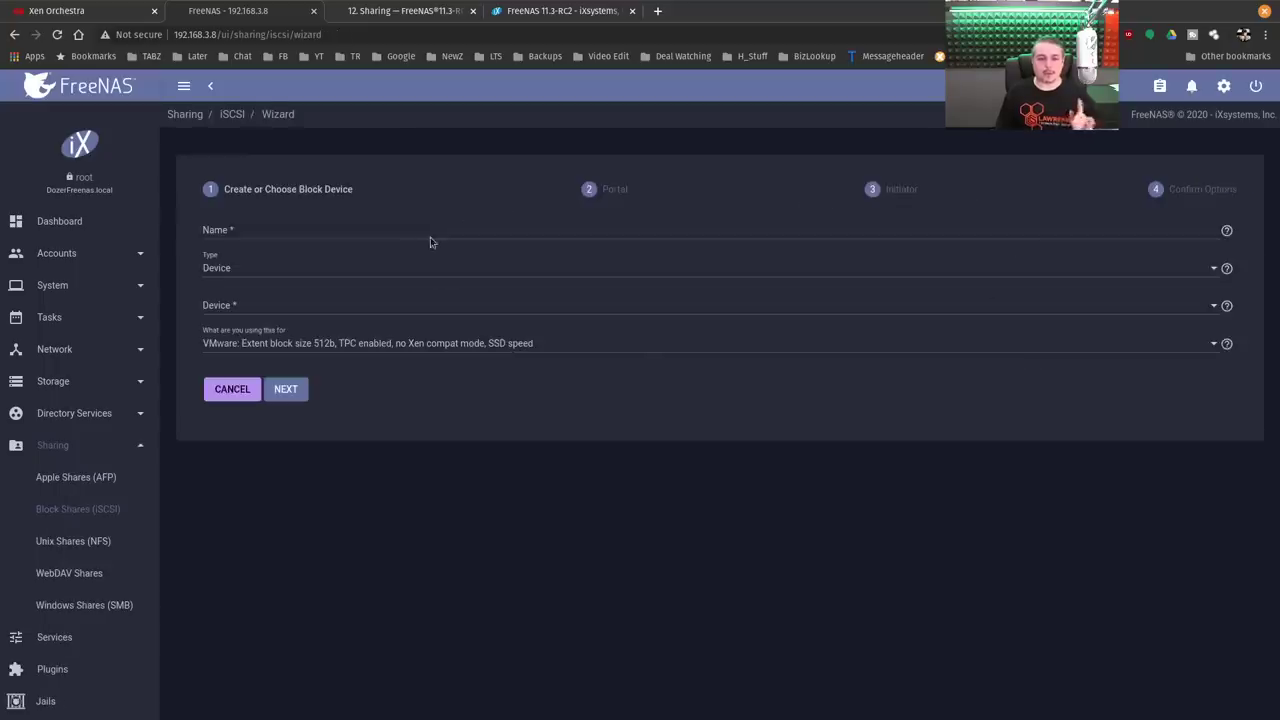
{"action": "left_click", "coordinate": [349, 238]}
{"action": "type", "text": "SFSAFASF"}
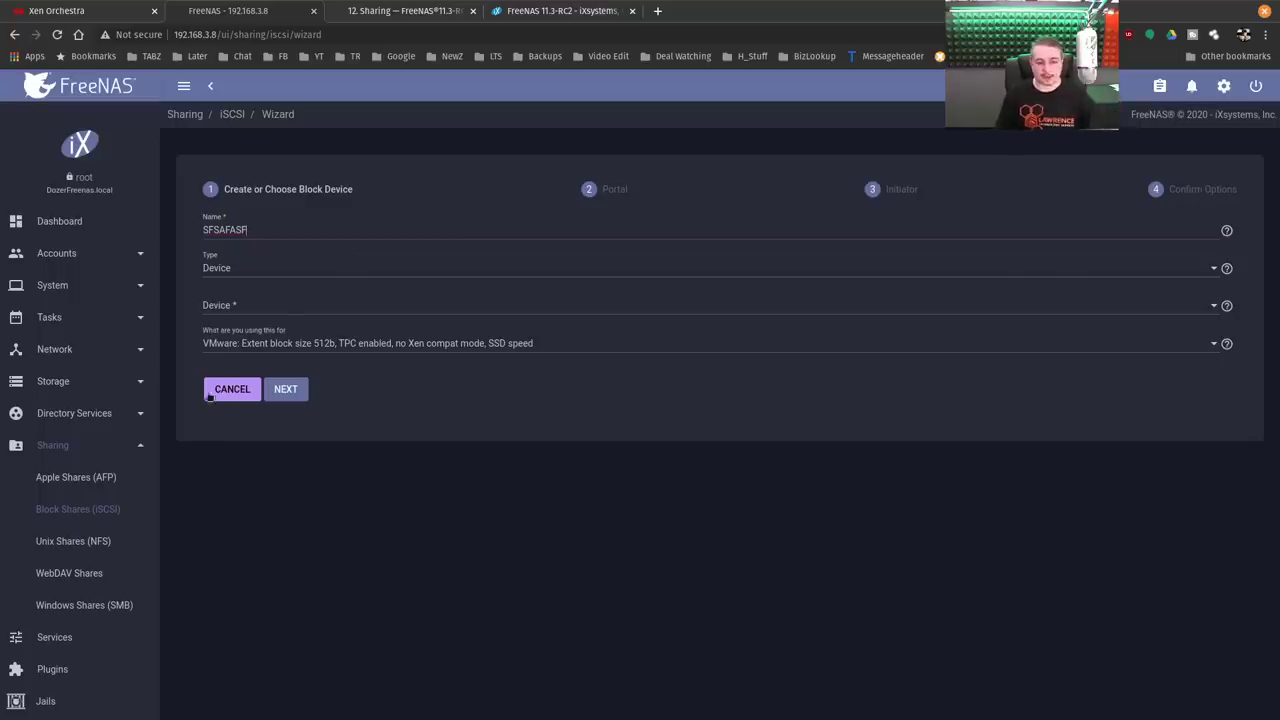
{"action": "left_click", "coordinate": [236, 298]}
{"action": "left_click", "coordinate": [240, 345]}
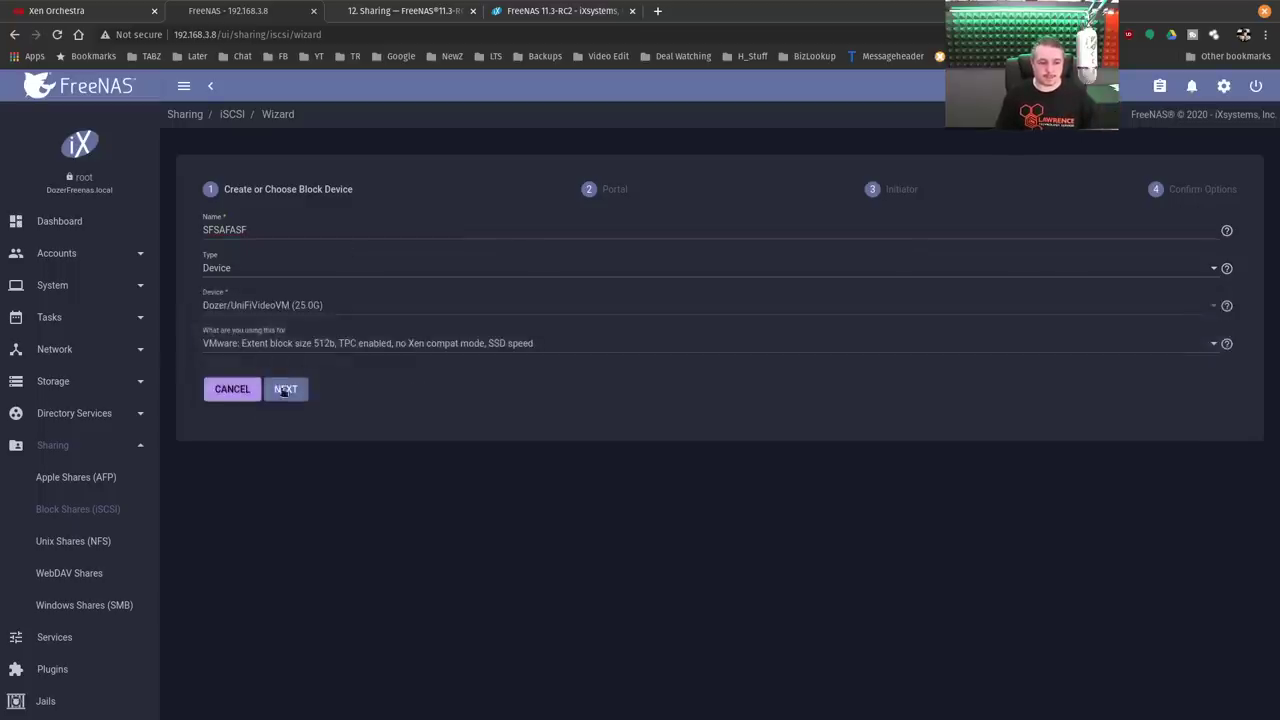
{"action": "left_click", "coordinate": [286, 390]}
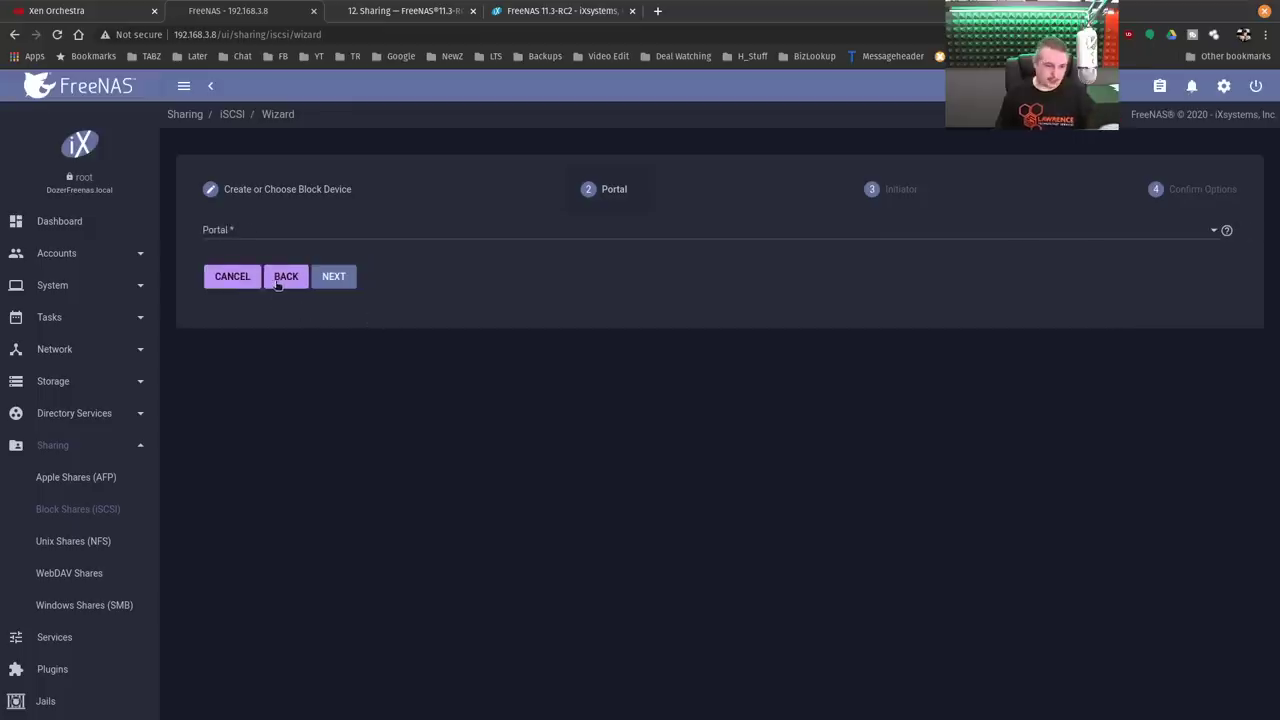
{"action": "left_click", "coordinate": [214, 284]}
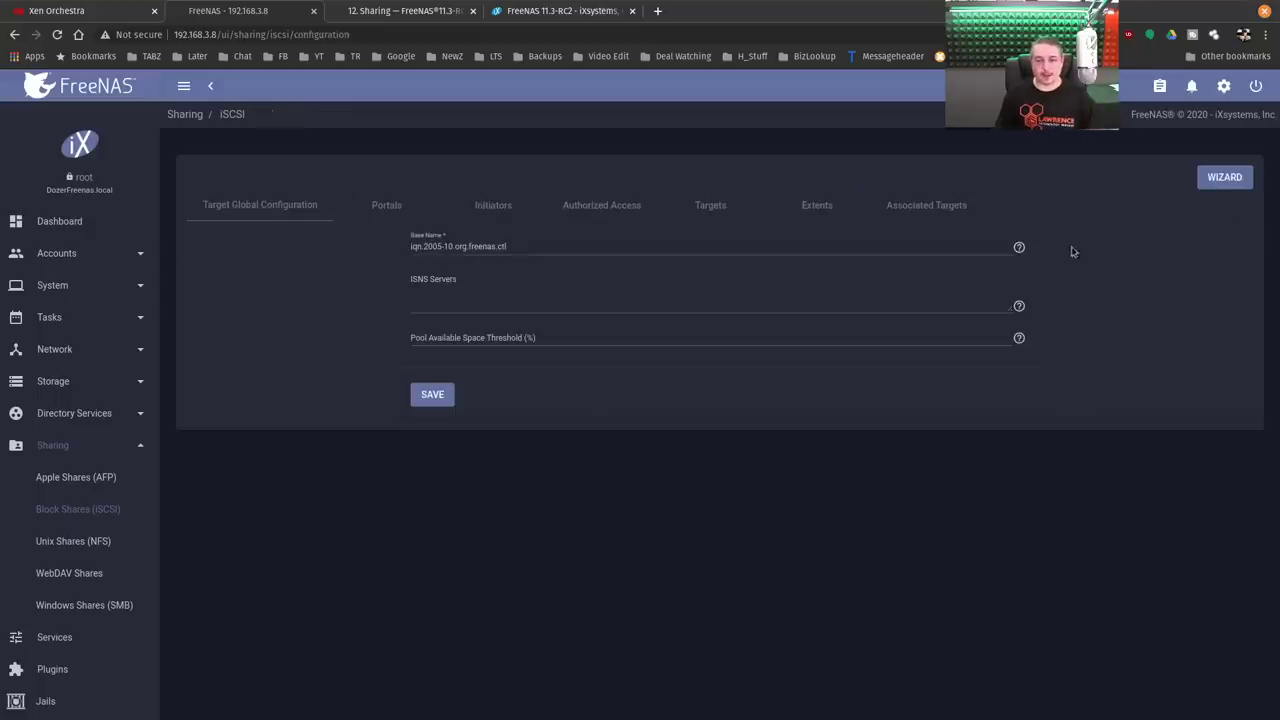
Reopen the iSCSI wizard and examine the intended-use presets for the block device, keeping the VMware preset.
{"action": "left_click", "coordinate": [1224, 177]}
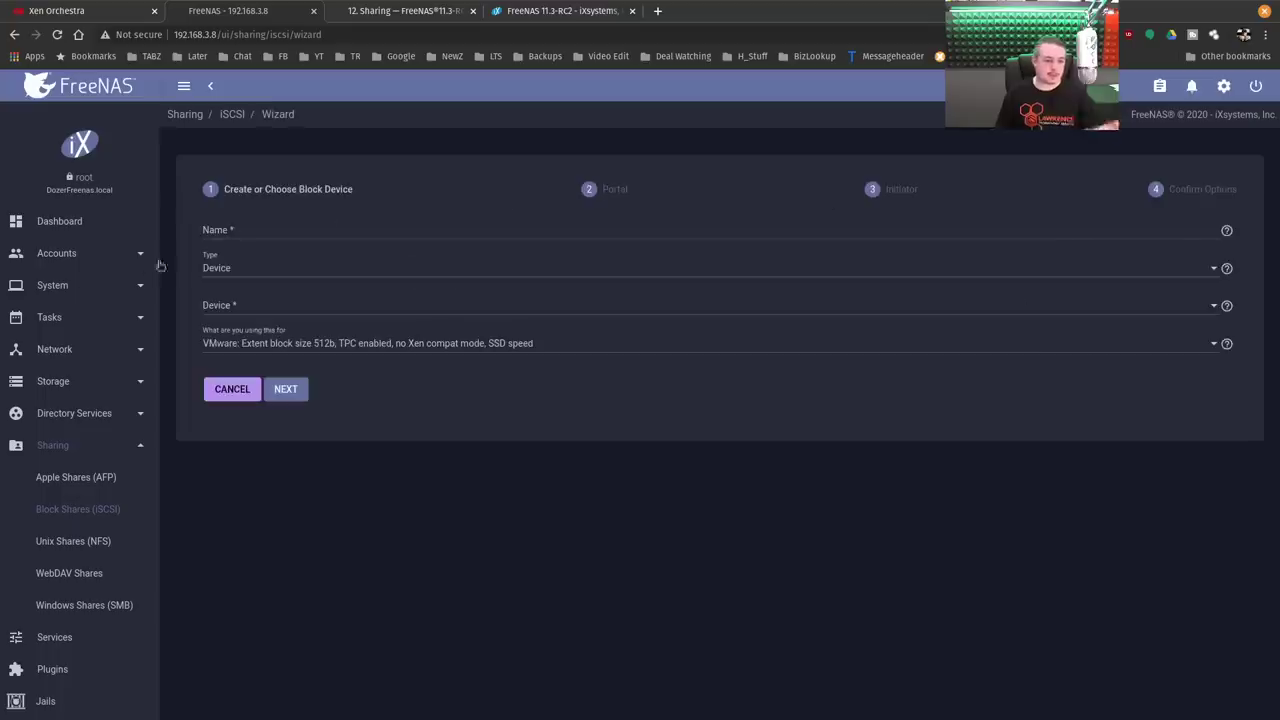
{"action": "left_click", "coordinate": [294, 224]}
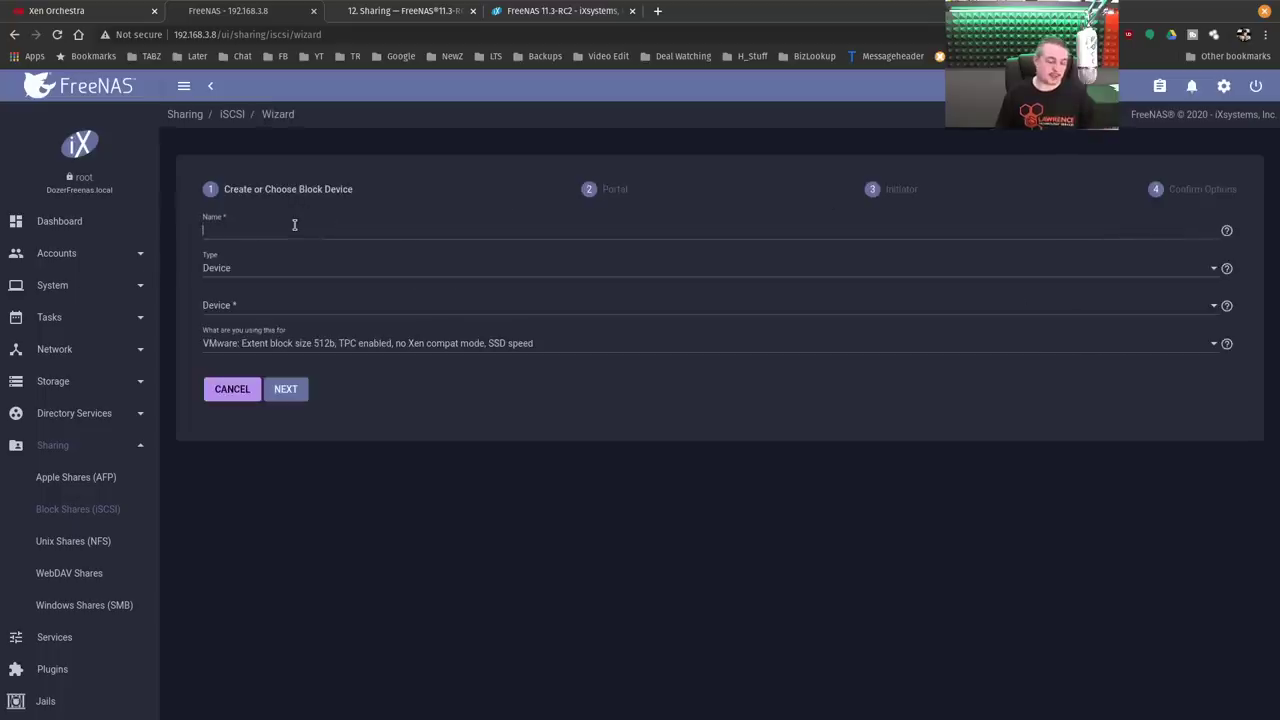
{"action": "left_click", "coordinate": [248, 349]}
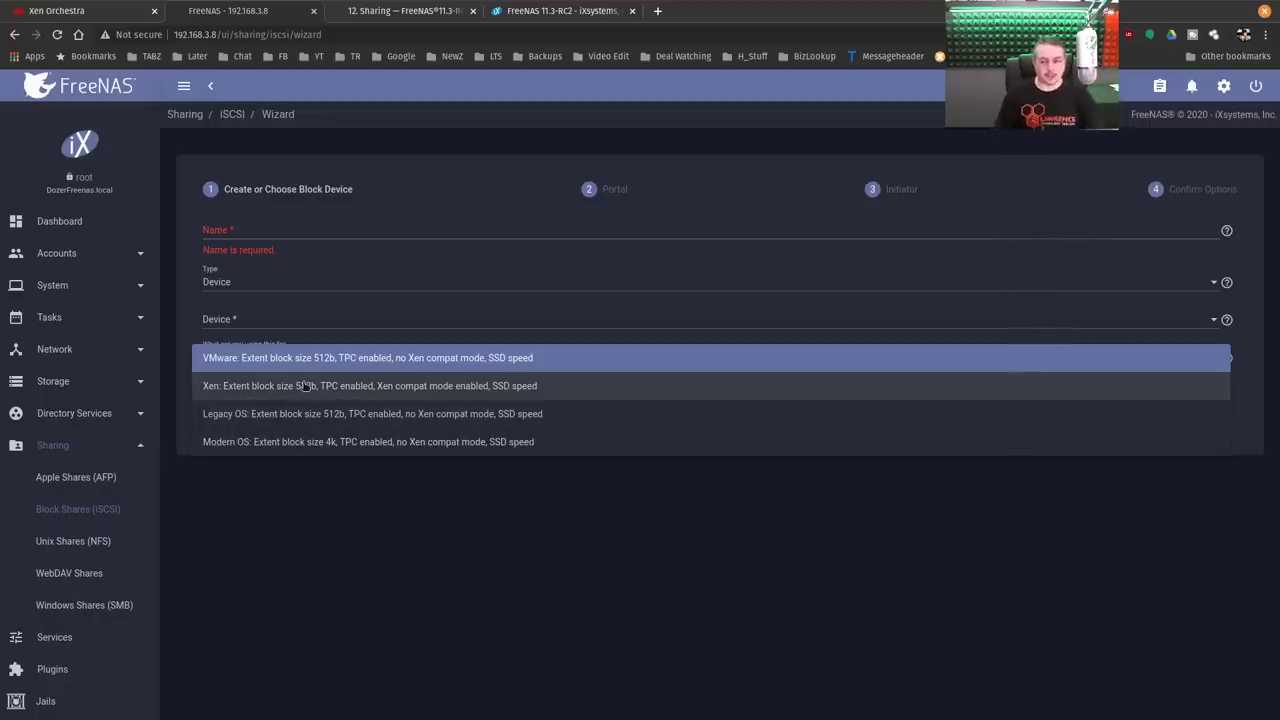
{"action": "left_click", "coordinate": [500, 587]}
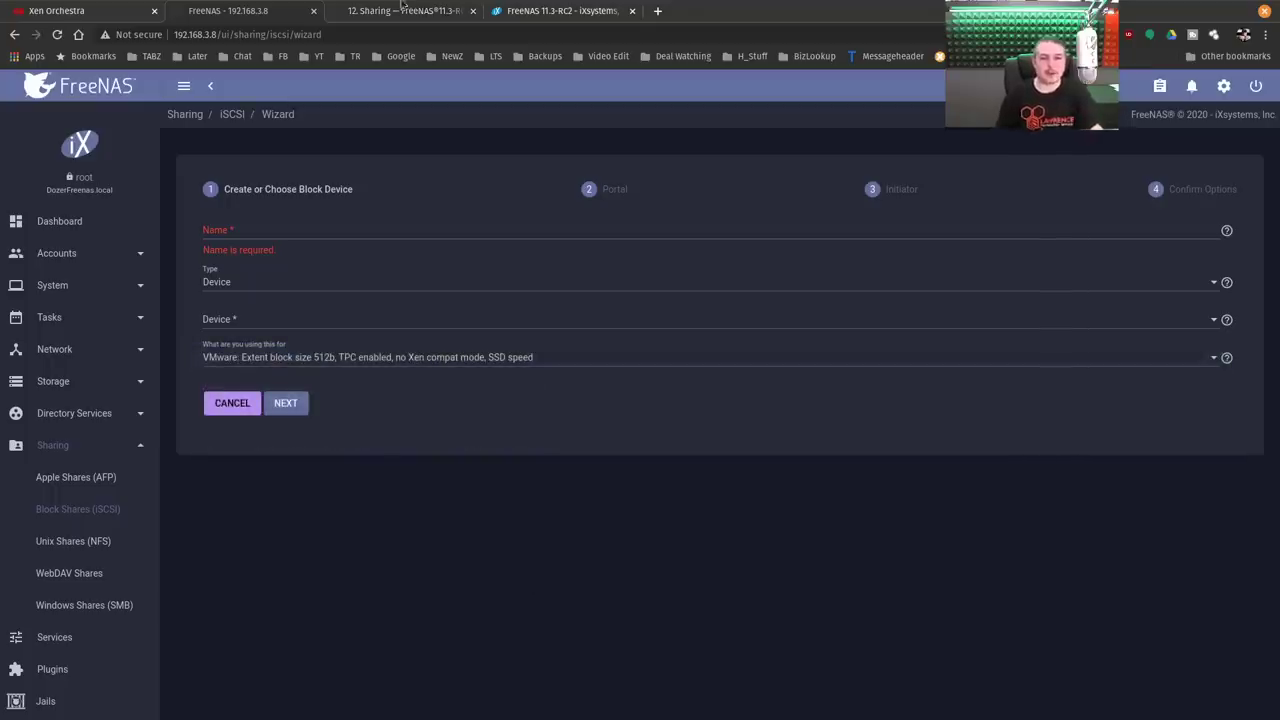
Switch to the Configuring Shadow Copies documentation and highlight the caveat about creating the periodic snapshot task before the SMB share.
{"action": "left_click", "coordinate": [368, 8]}
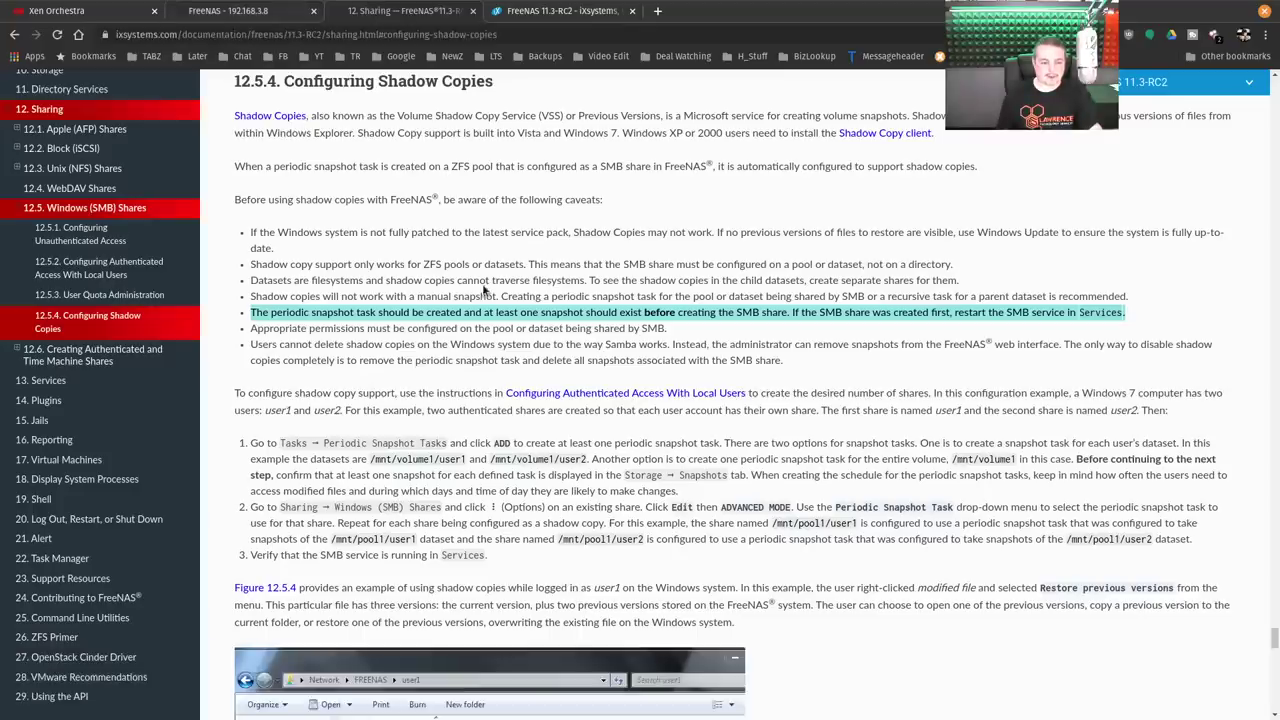
{"action": "left_click", "coordinate": [566, 10]}
{"action": "left_click", "coordinate": [436, 8]}
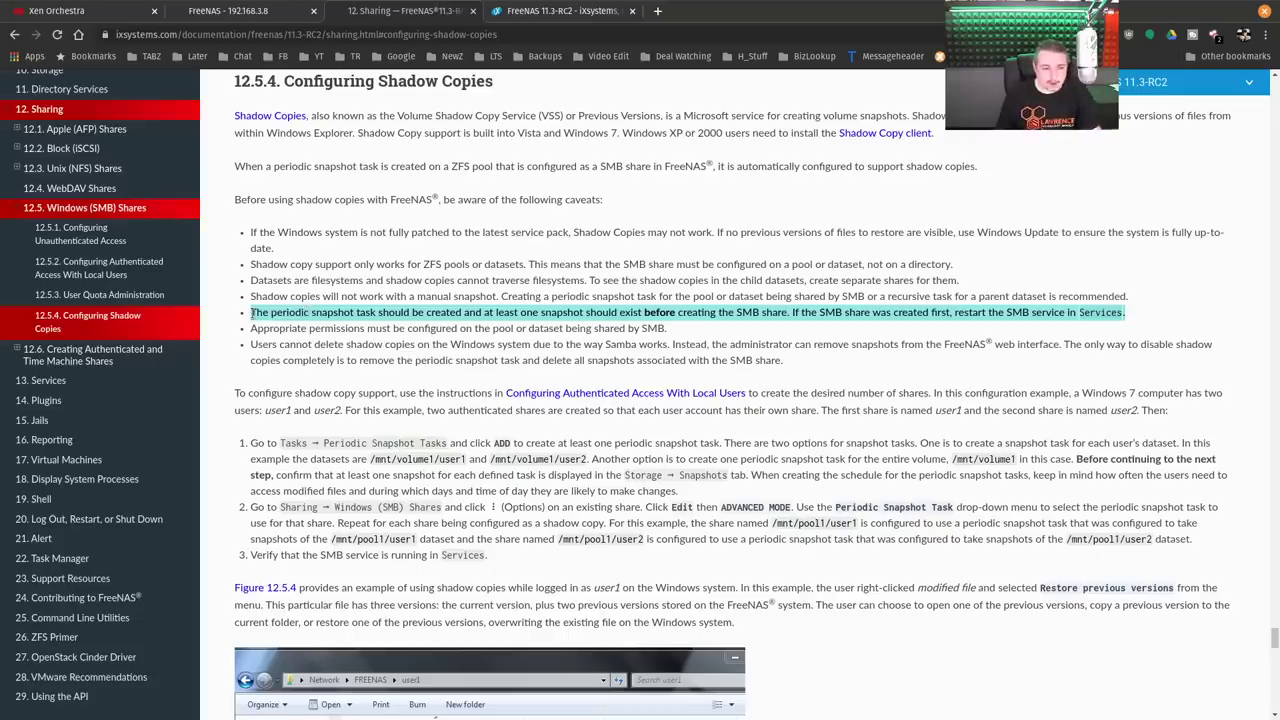
{"action": "triple_click", "coordinate": [251, 313]}
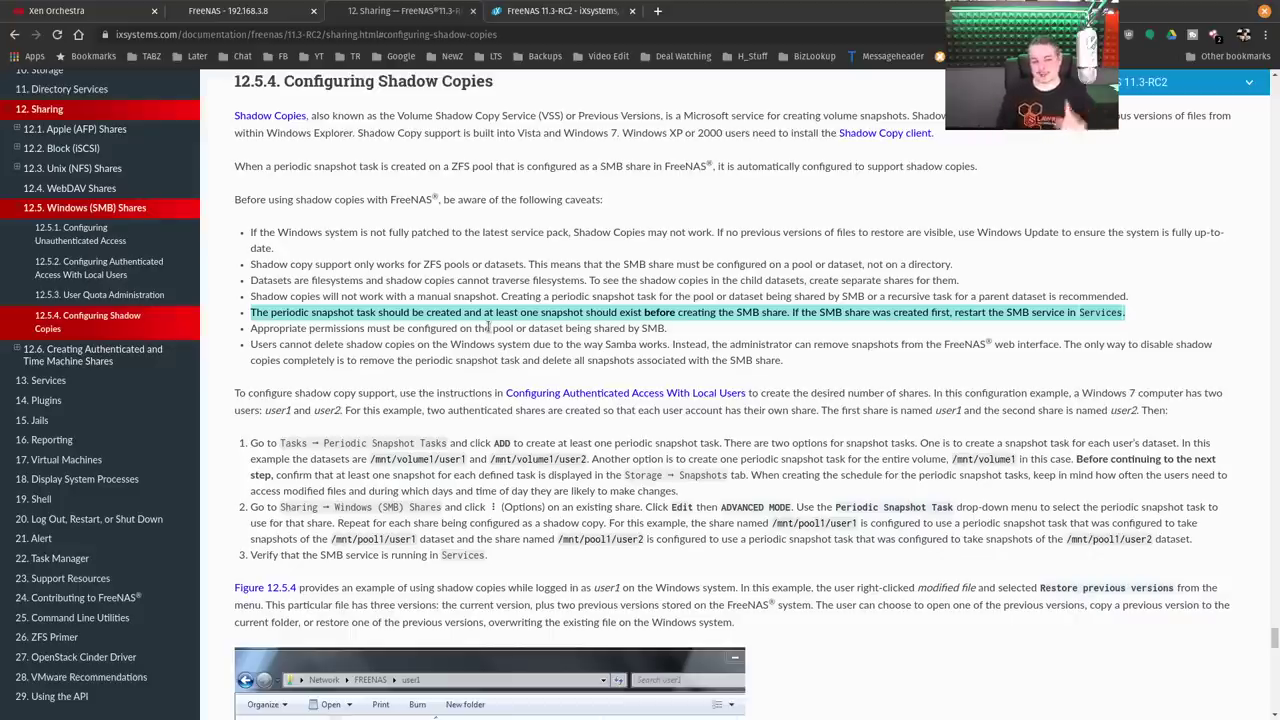
{"action": "triple_click", "coordinate": [366, 312]}
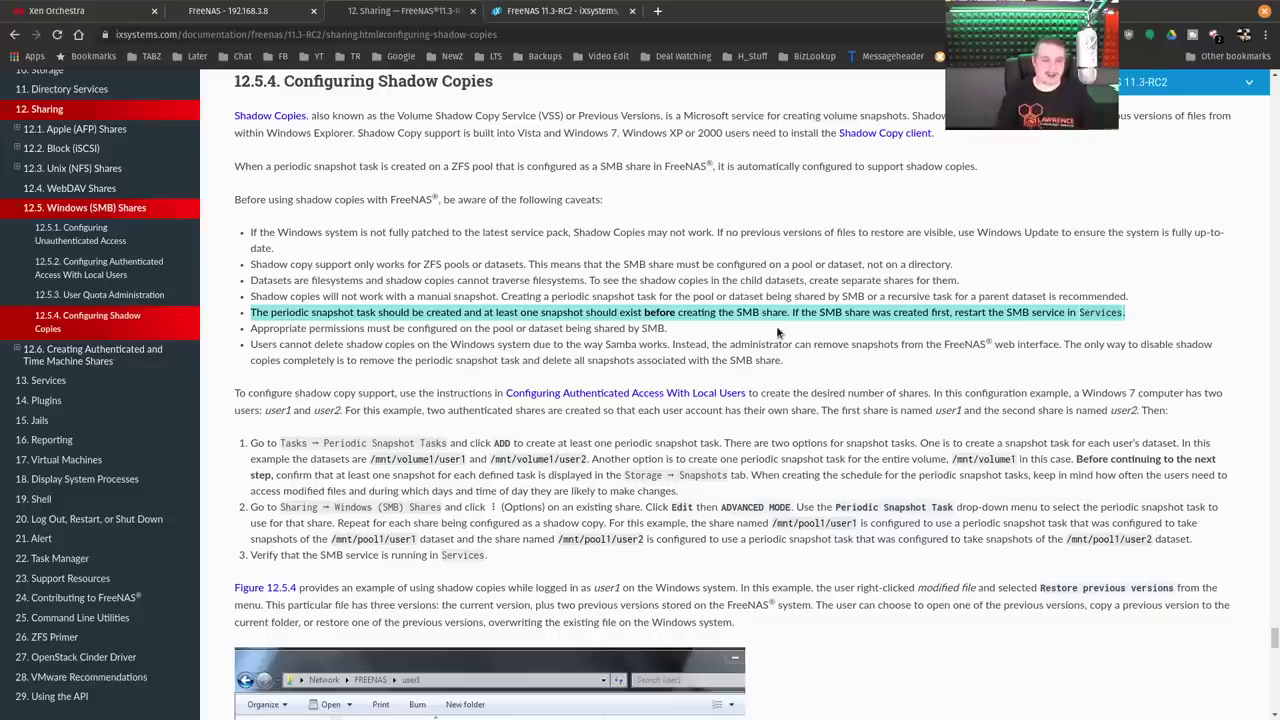
{"action": "double_click", "coordinate": [541, 312]}
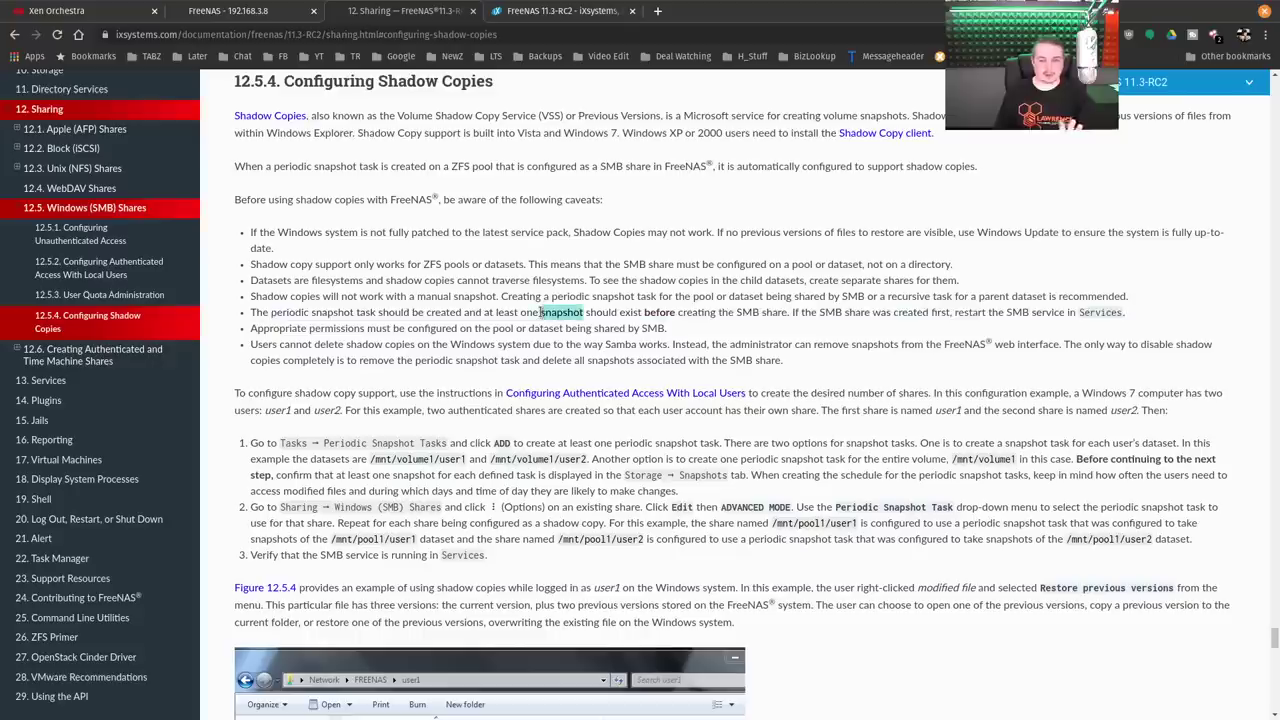
{"action": "triple_click", "coordinate": [541, 312]}
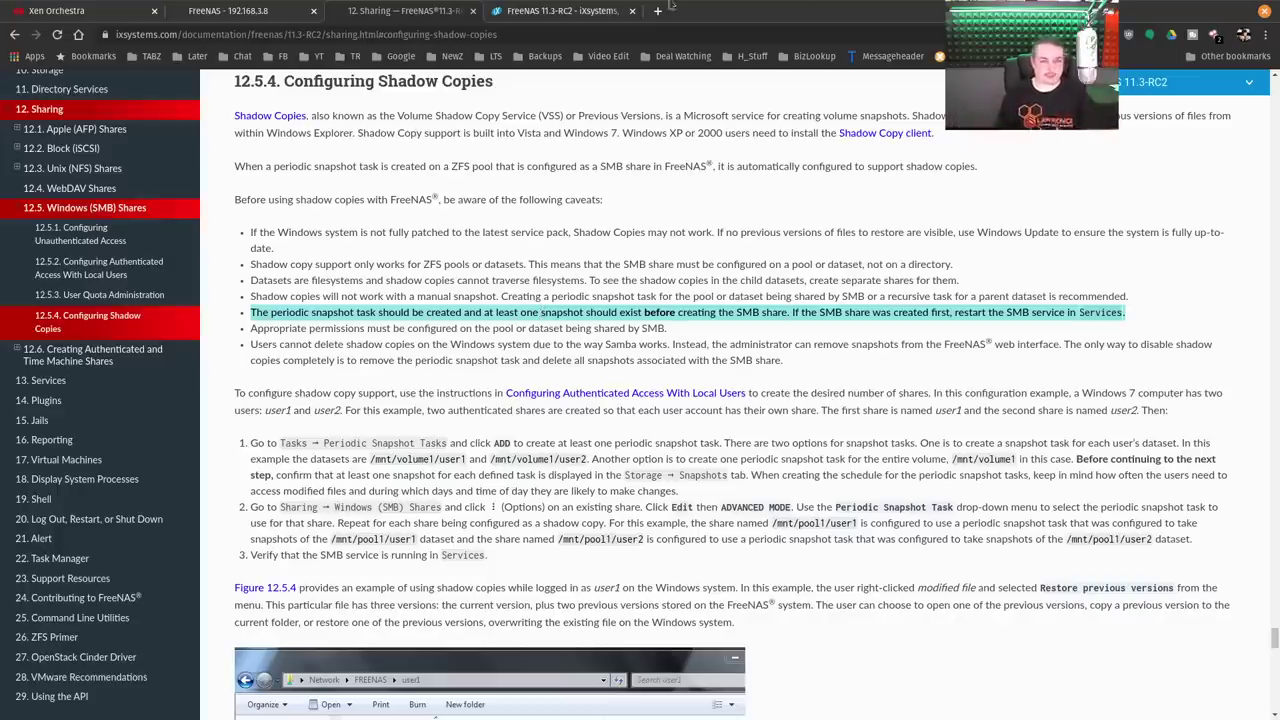
Return to the FreeNAS 11.3-RC2 release notes and highlight the Large Pool Creation Assistance and ZFS performance optimization entries.
{"action": "left_click", "coordinate": [560, 10]}
{"action": "scroll", "coordinate": [620, 320], "scroll_direction": "down", "scroll_amount": 3}
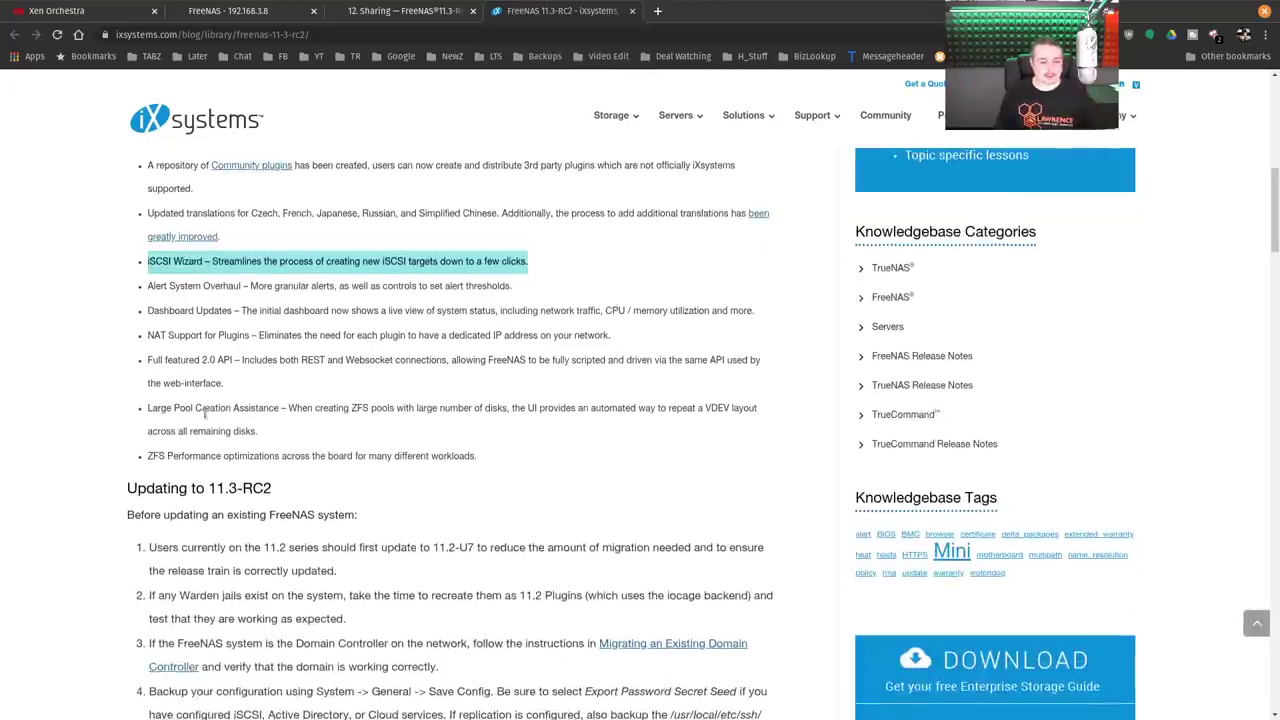
{"action": "left_click_drag", "start_coordinate": [148, 408], "coordinate": [494, 446]}
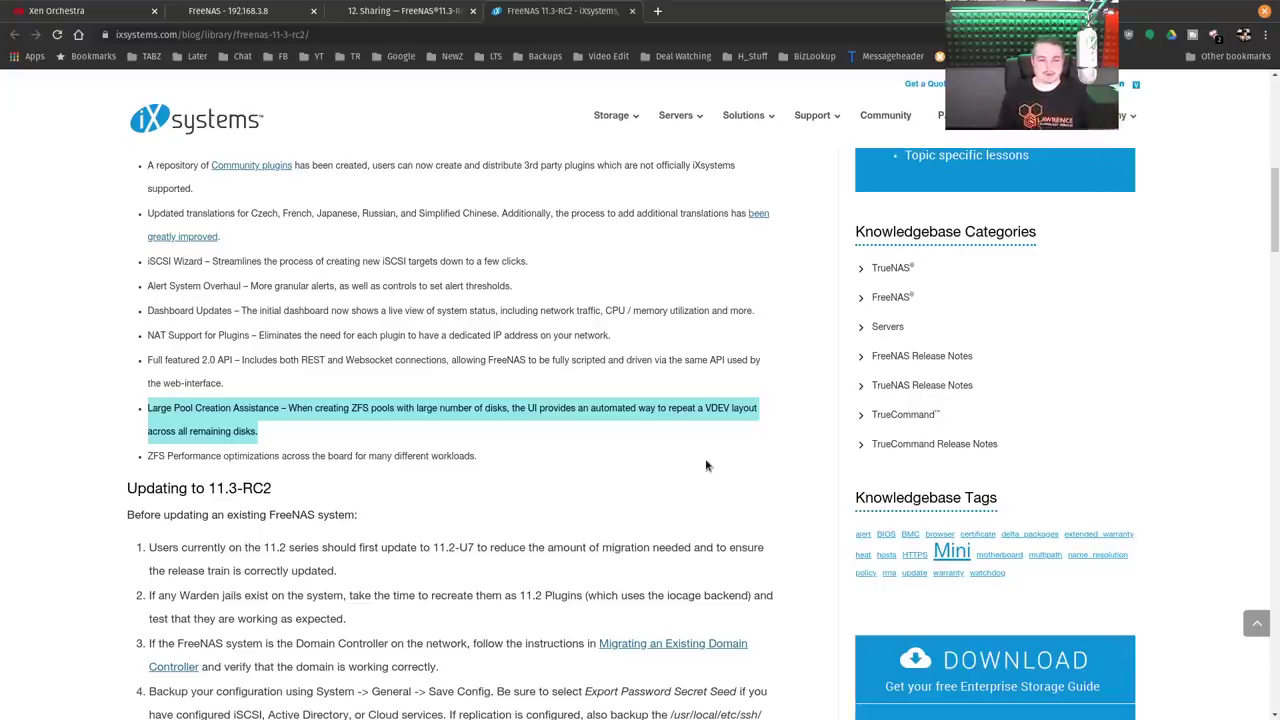
{"action": "triple_click", "coordinate": [236, 458]}
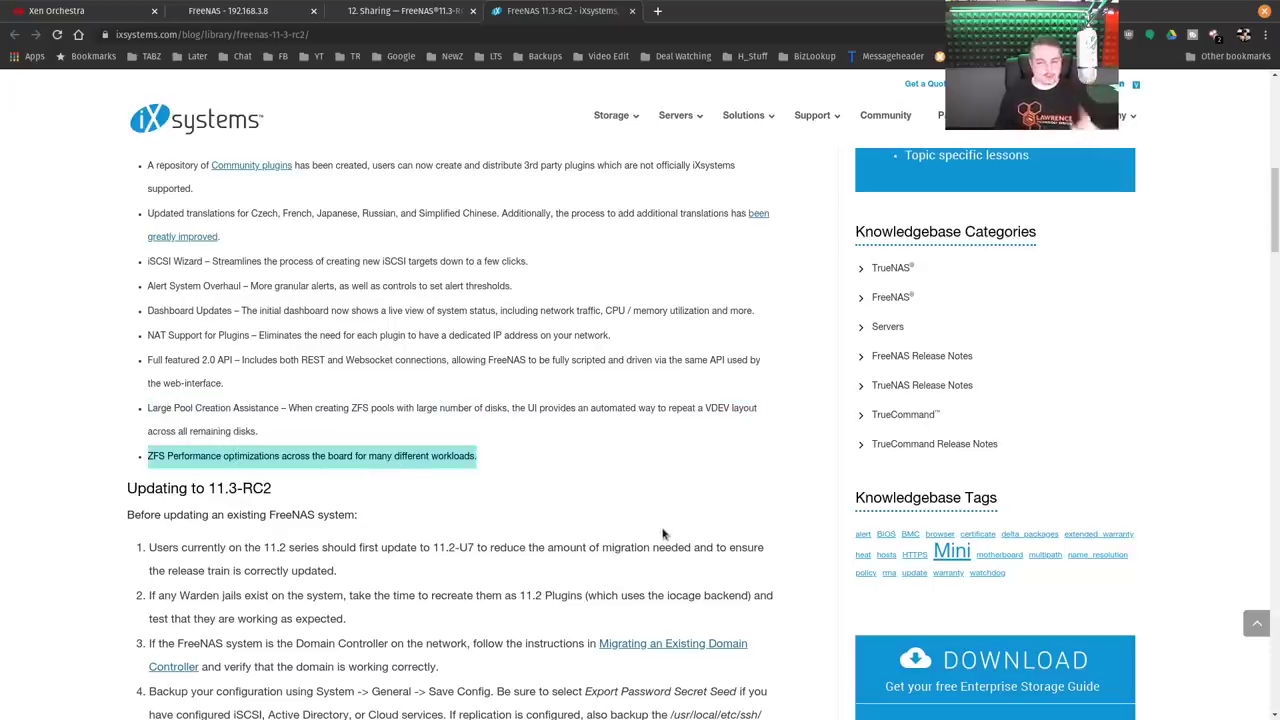
Switch back to the FreeNAS web interface and show the dashboard.
{"action": "left_click", "coordinate": [244, 10]}
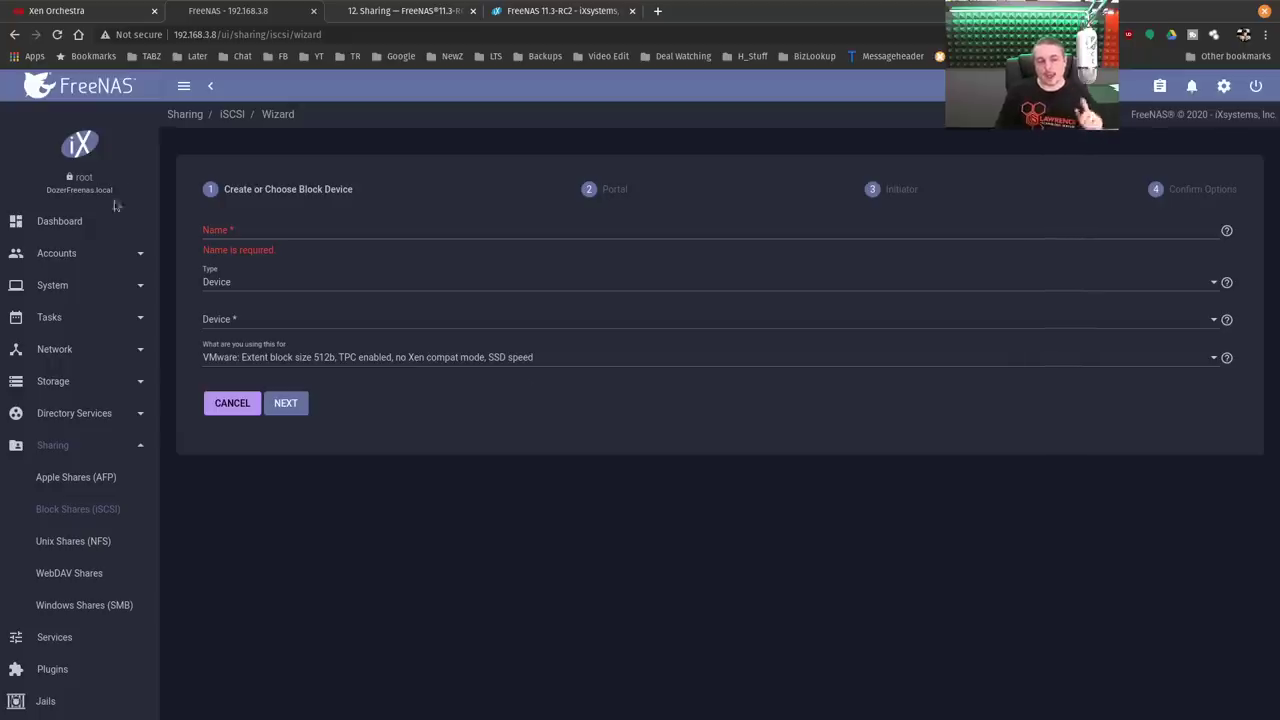
{"action": "left_click", "coordinate": [82, 228]}
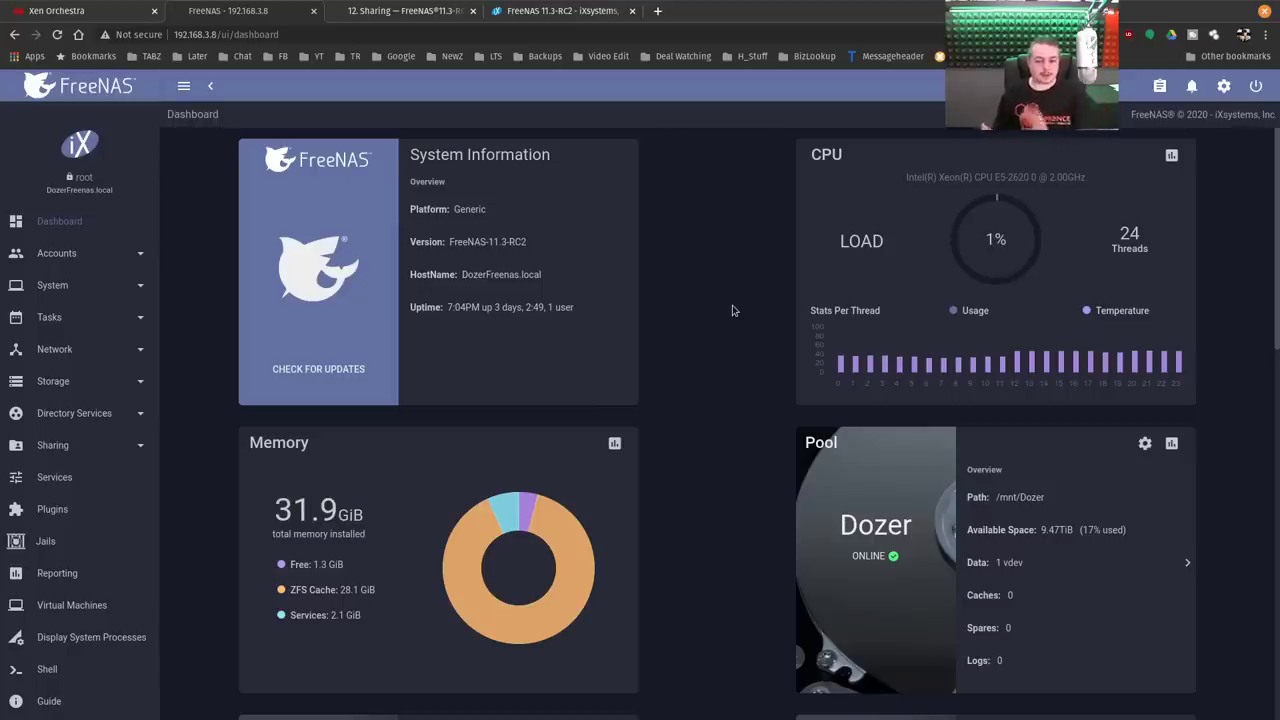
{"action": "left_click", "coordinate": [53, 255]}
{"action": "left_click", "coordinate": [53, 255]}
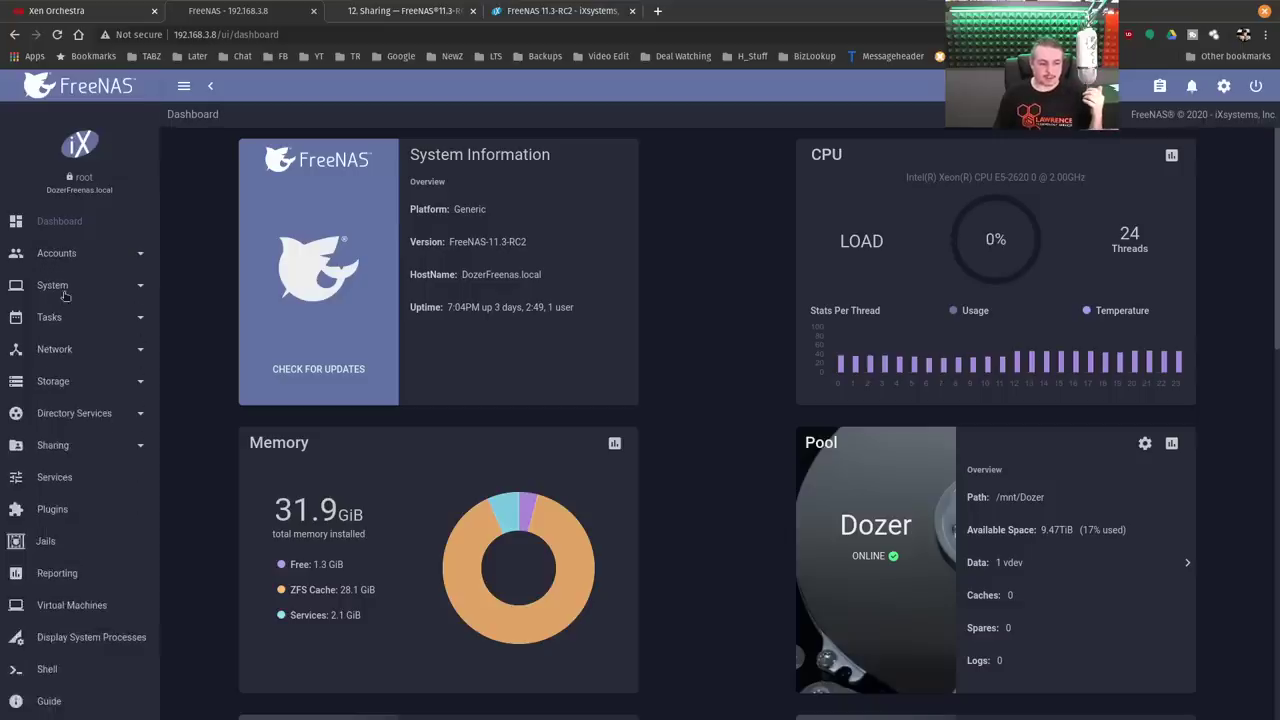
Open the boot environments list, view the actions available for Initial-Install, and highlight the creation date of the default environment.
{"action": "left_click", "coordinate": [62, 288]}
{"action": "left_click", "coordinate": [74, 388]}
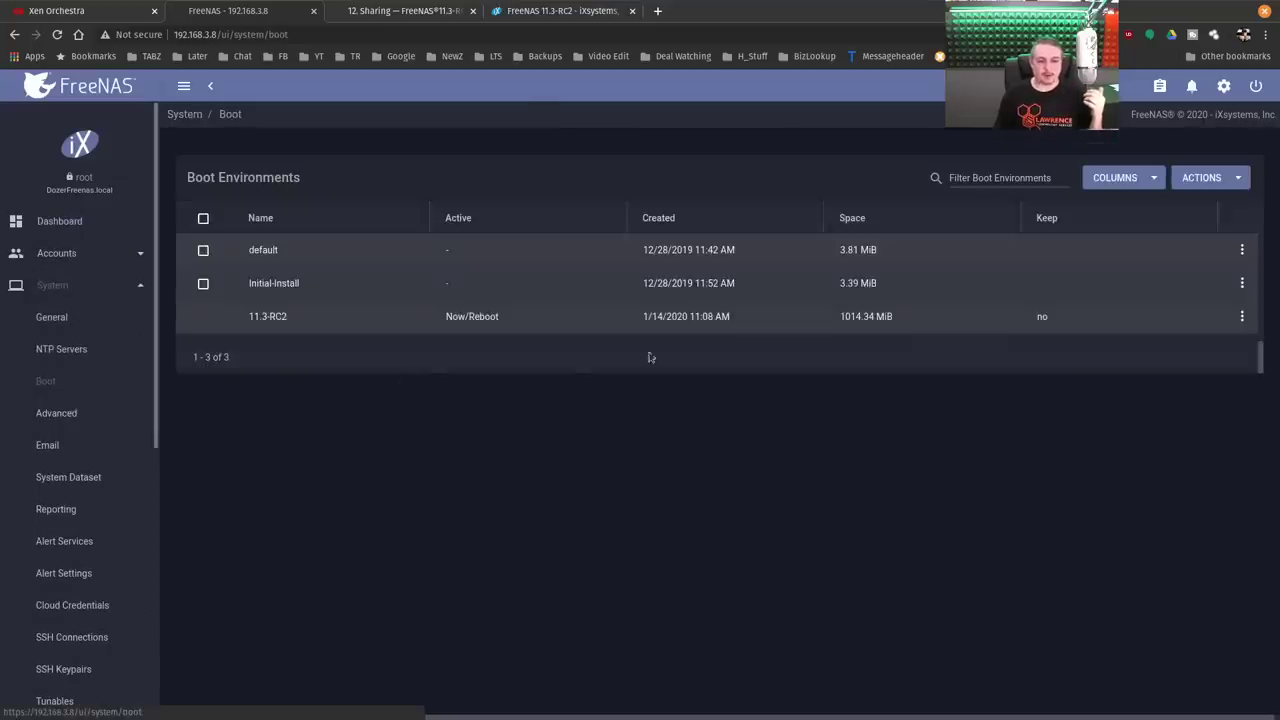
{"action": "left_click", "coordinate": [1242, 285]}
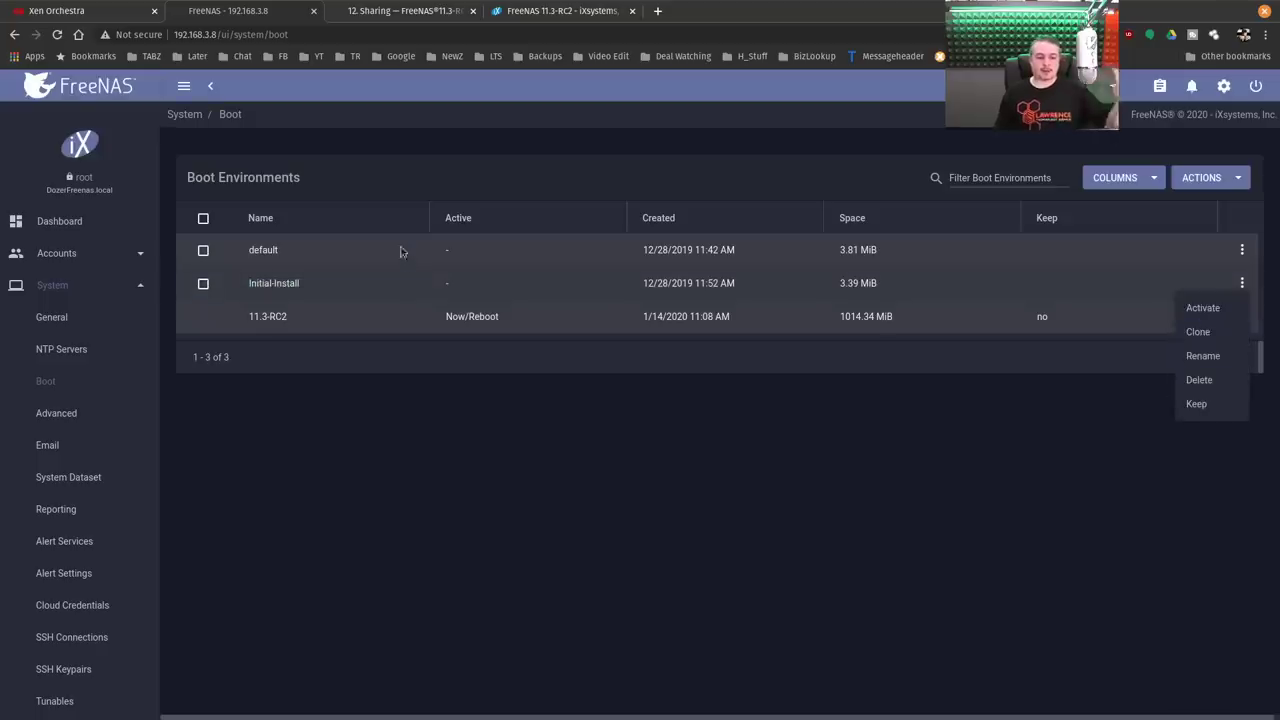
{"action": "left_click", "coordinate": [346, 428]}
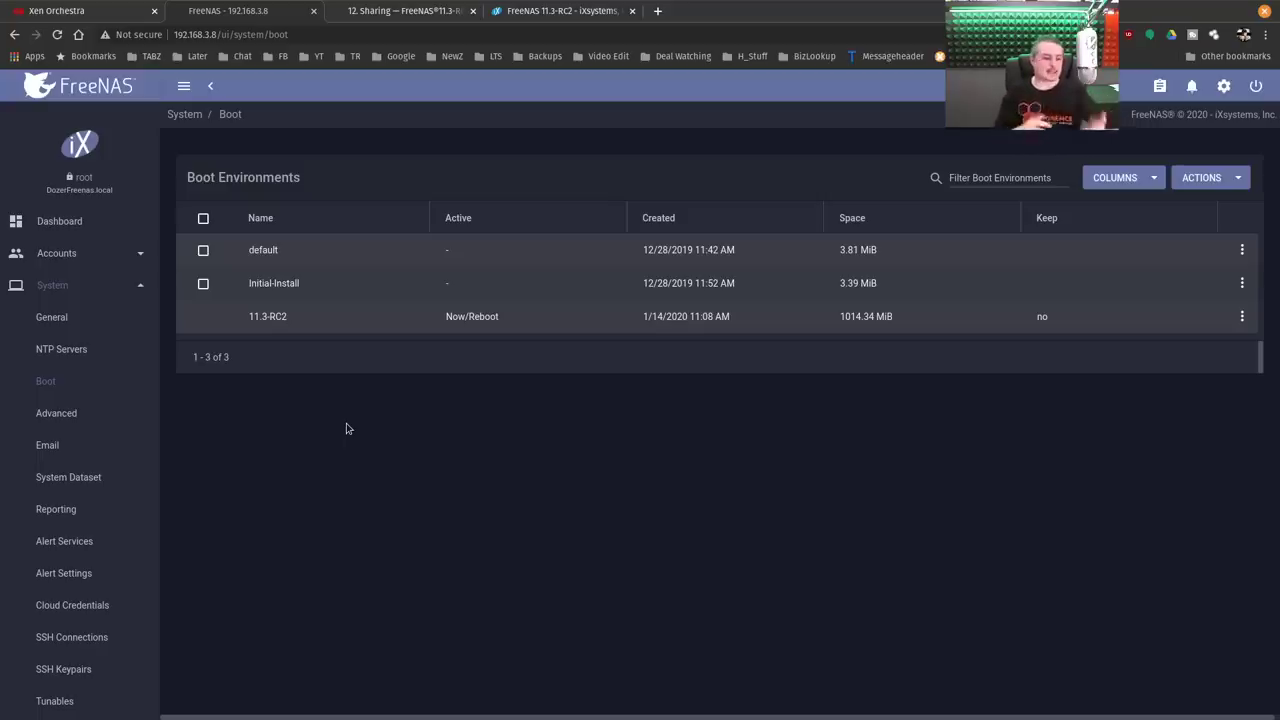
{"action": "triple_click", "coordinate": [648, 248]}
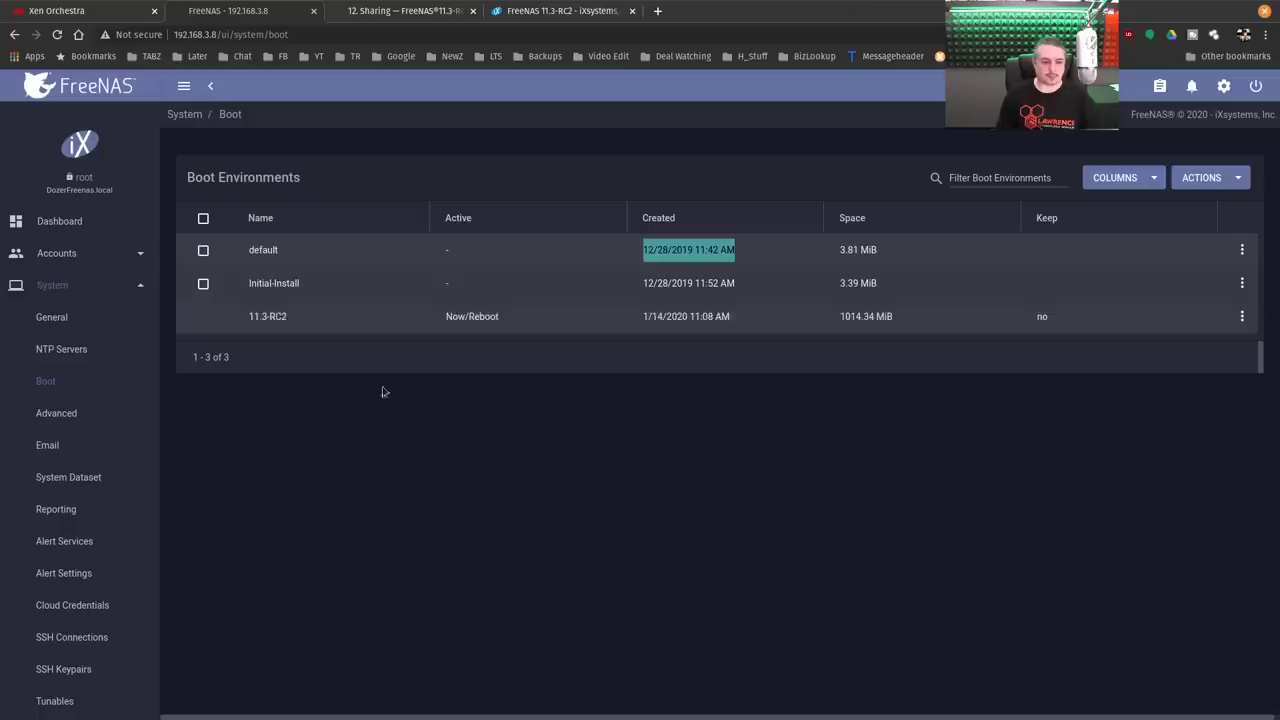
{"action": "left_click", "coordinate": [593, 358]}
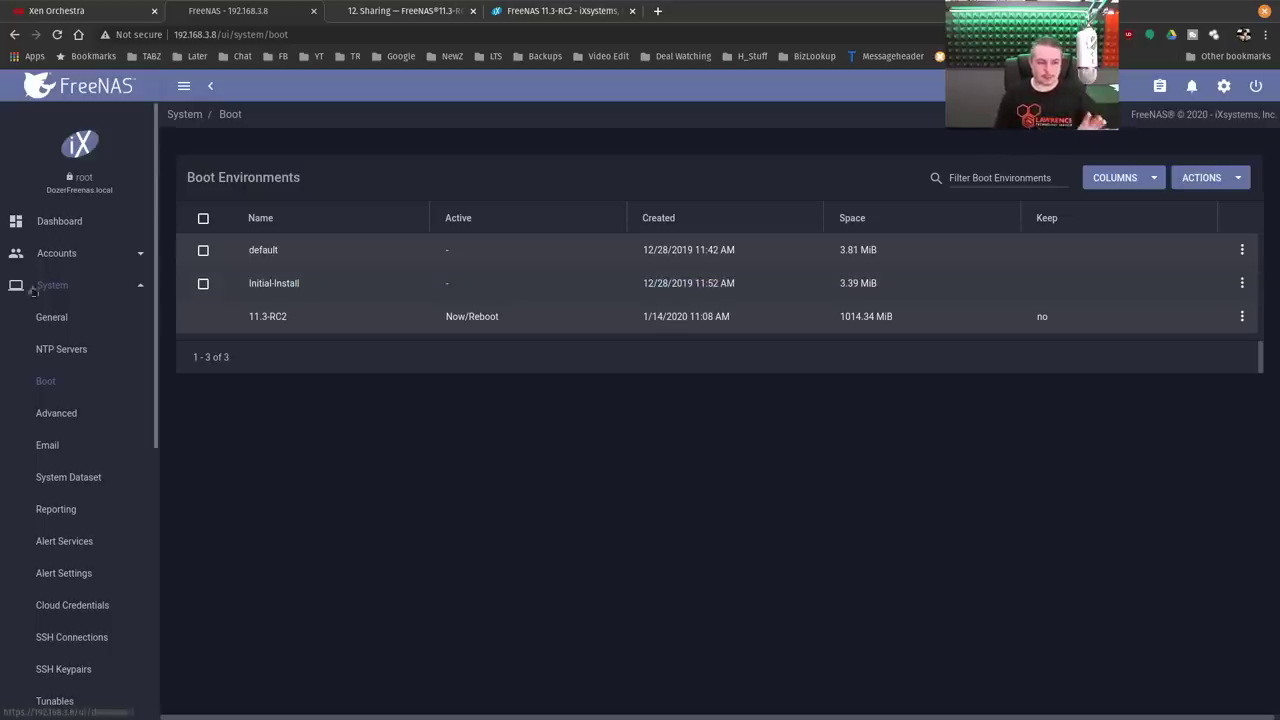
Try the configuration backup in the general system settings with Export Password Secret Seed and Export Pool Encryption Keys enabled, and cancel it.
{"action": "left_click", "coordinate": [80, 328]}
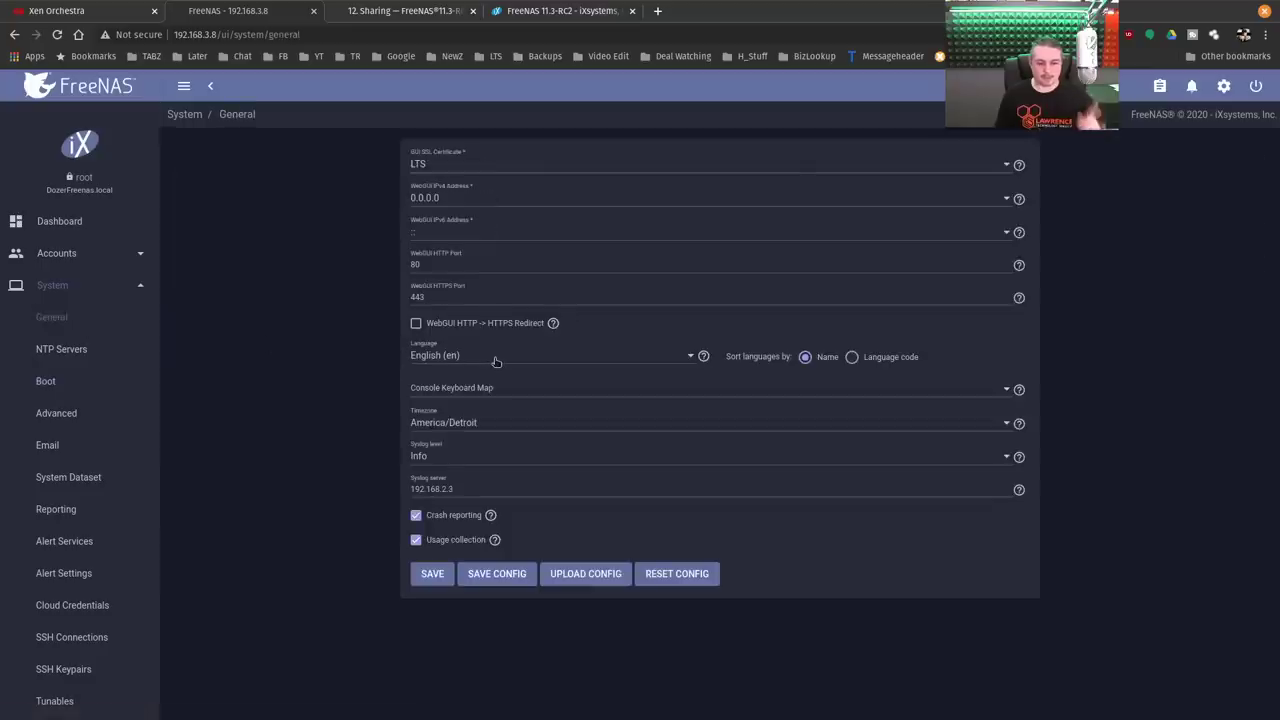
{"action": "left_click", "coordinate": [519, 578]}
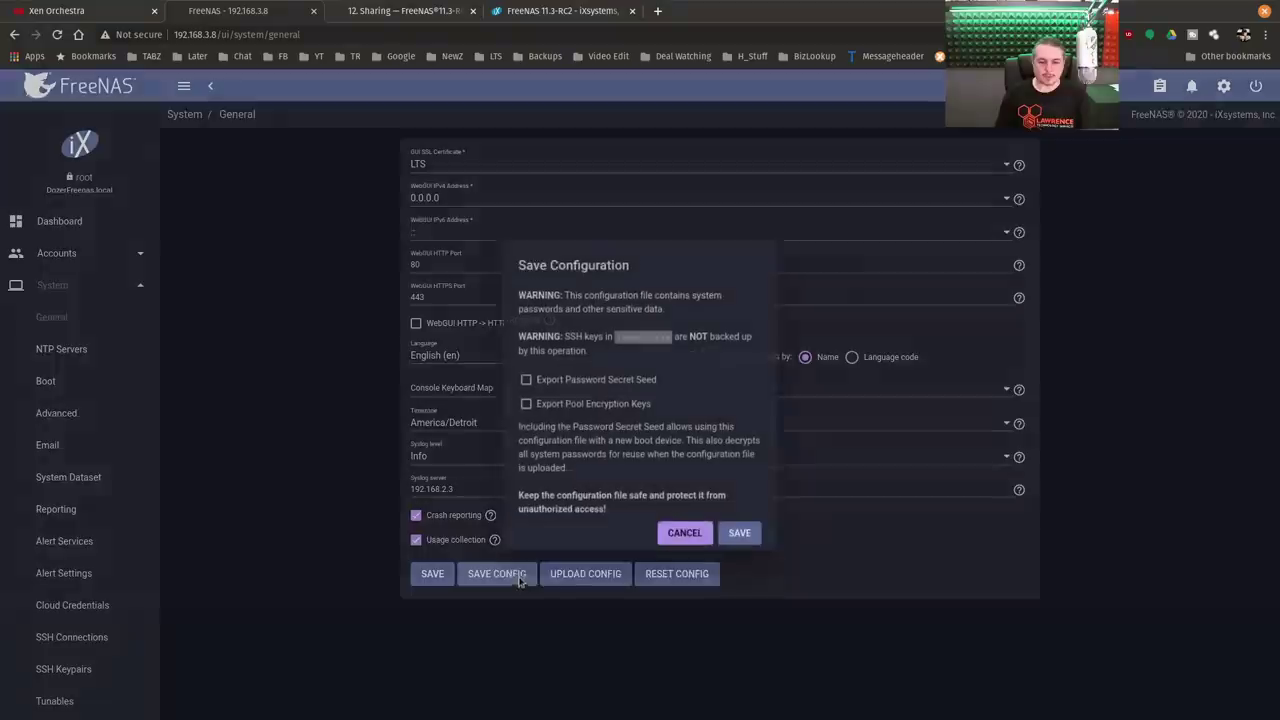
{"action": "left_click", "coordinate": [560, 381]}
{"action": "left_click", "coordinate": [558, 405]}
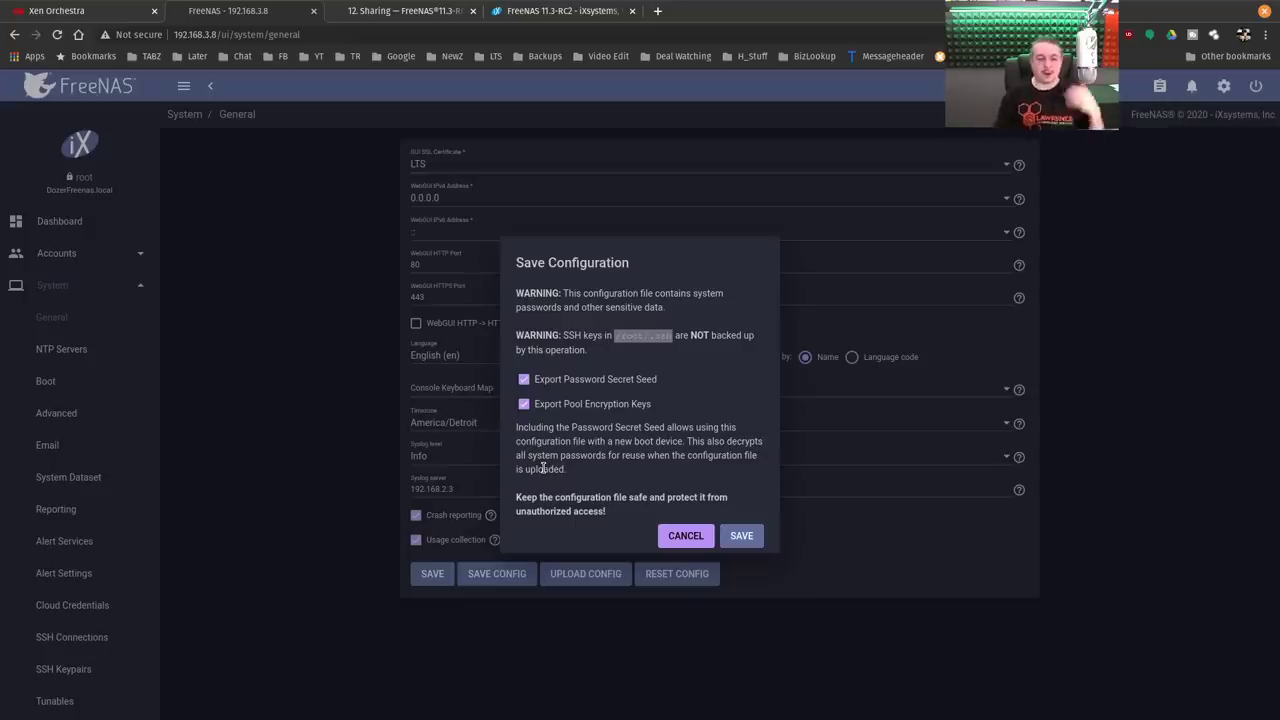
{"action": "left_click", "coordinate": [686, 536]}
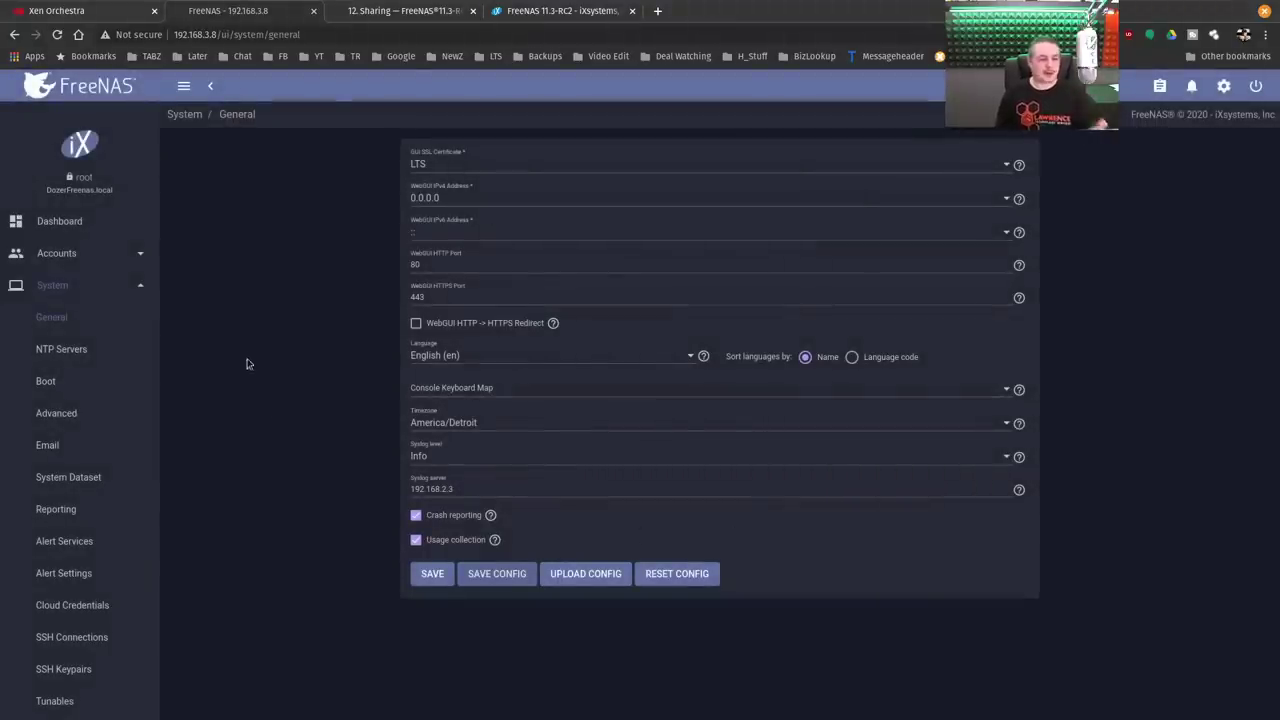
{"action": "left_click", "coordinate": [82, 289]}
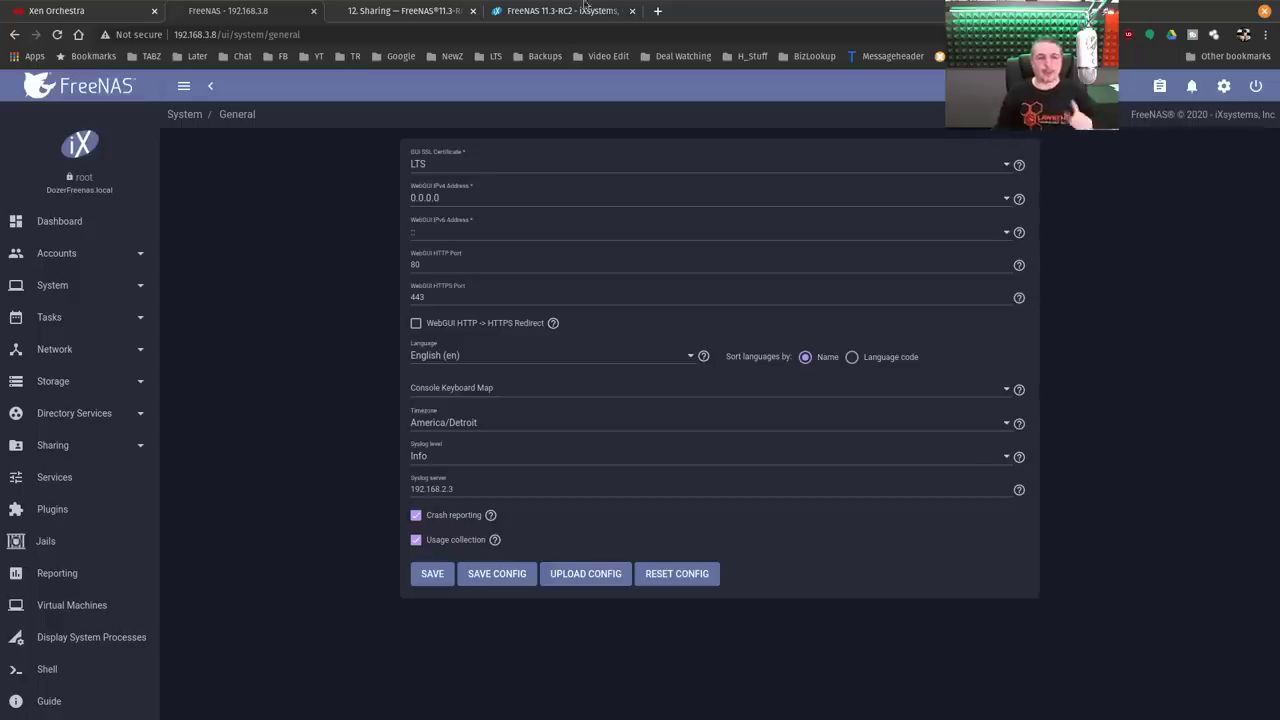
Examine the release notes for the steps to take before updating to 11.3-RC2, and review the major new features list.
{"action": "left_click", "coordinate": [590, 10]}
{"action": "scroll", "coordinate": [465, 490], "scroll_direction": "down", "scroll_amount": 2}
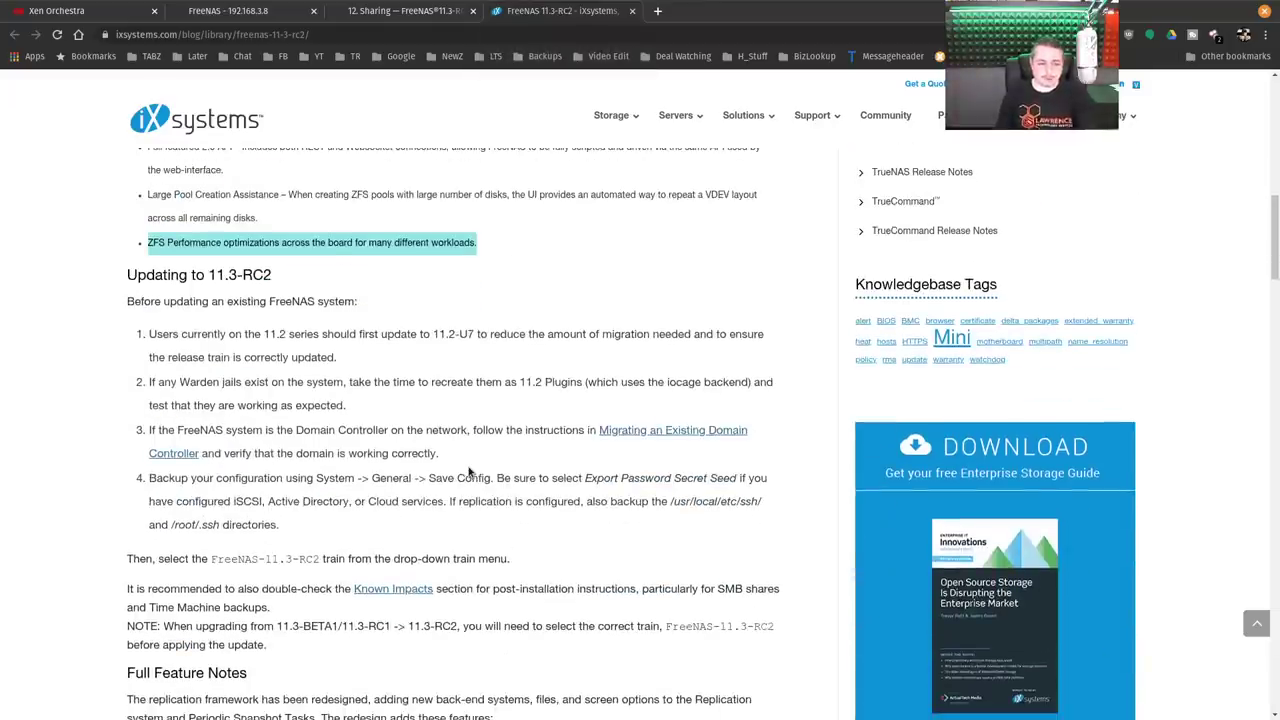
{"action": "scroll", "coordinate": [468, 472], "scroll_direction": "up", "scroll_amount": 1}
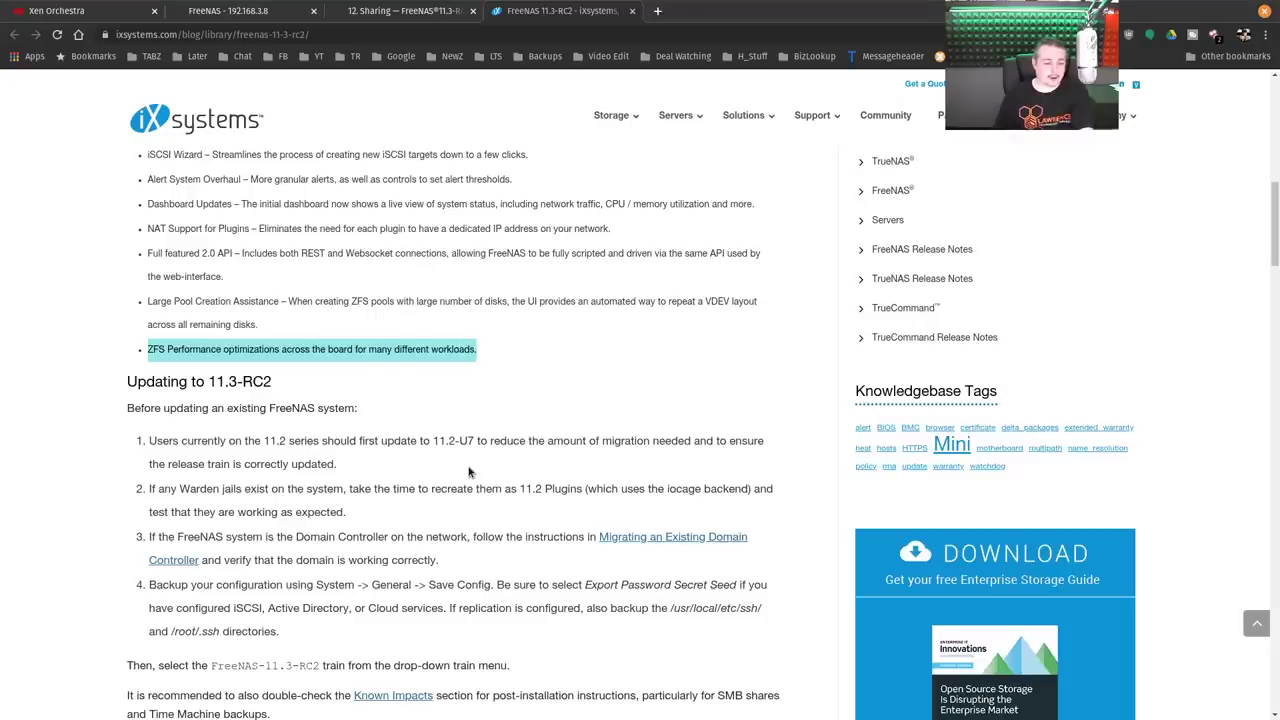
{"action": "scroll", "coordinate": [468, 472], "scroll_direction": "down", "scroll_amount": 1}
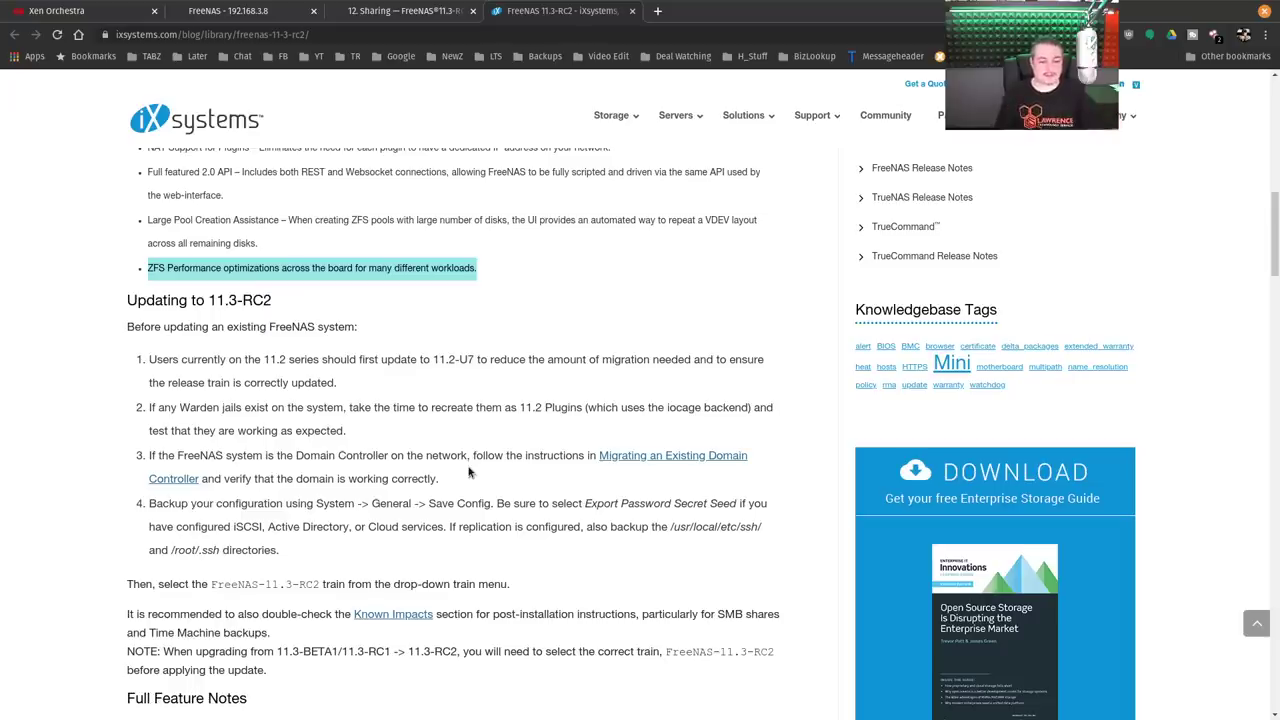
{"action": "scroll", "coordinate": [469, 472], "scroll_direction": "down", "scroll_amount": 3}
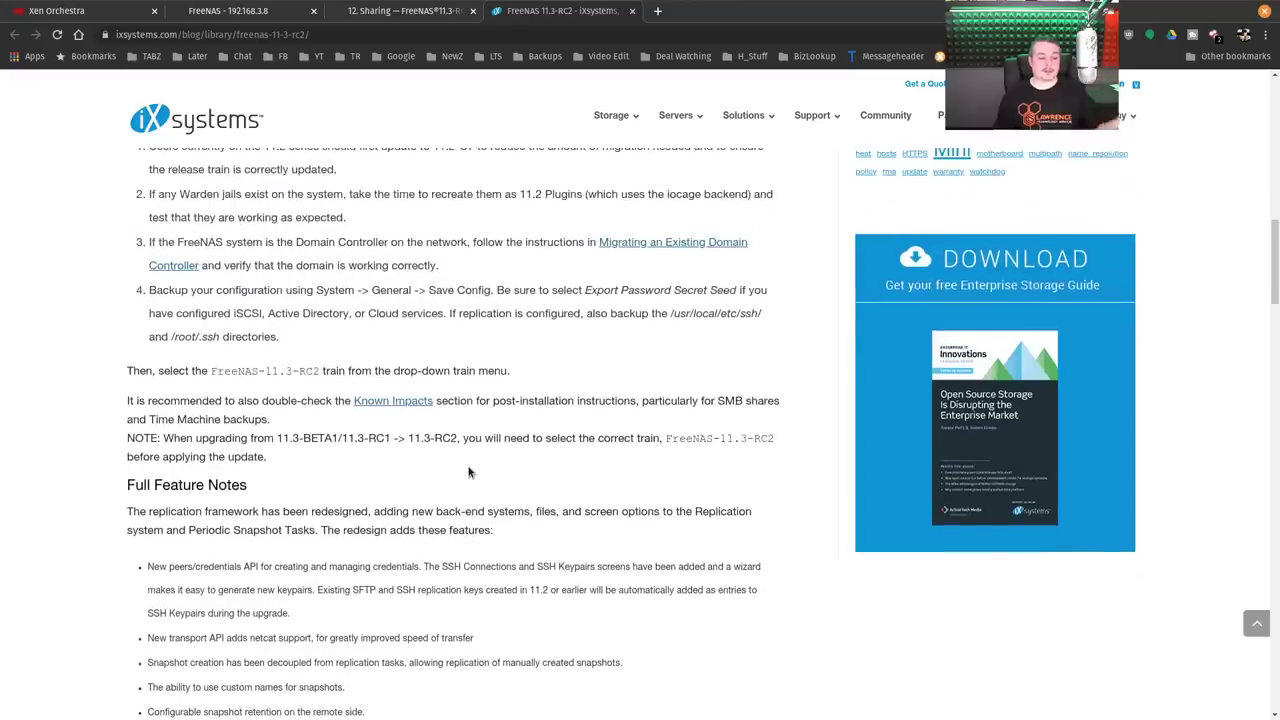
{"action": "scroll", "coordinate": [469, 472], "scroll_direction": "up", "scroll_amount": 6}
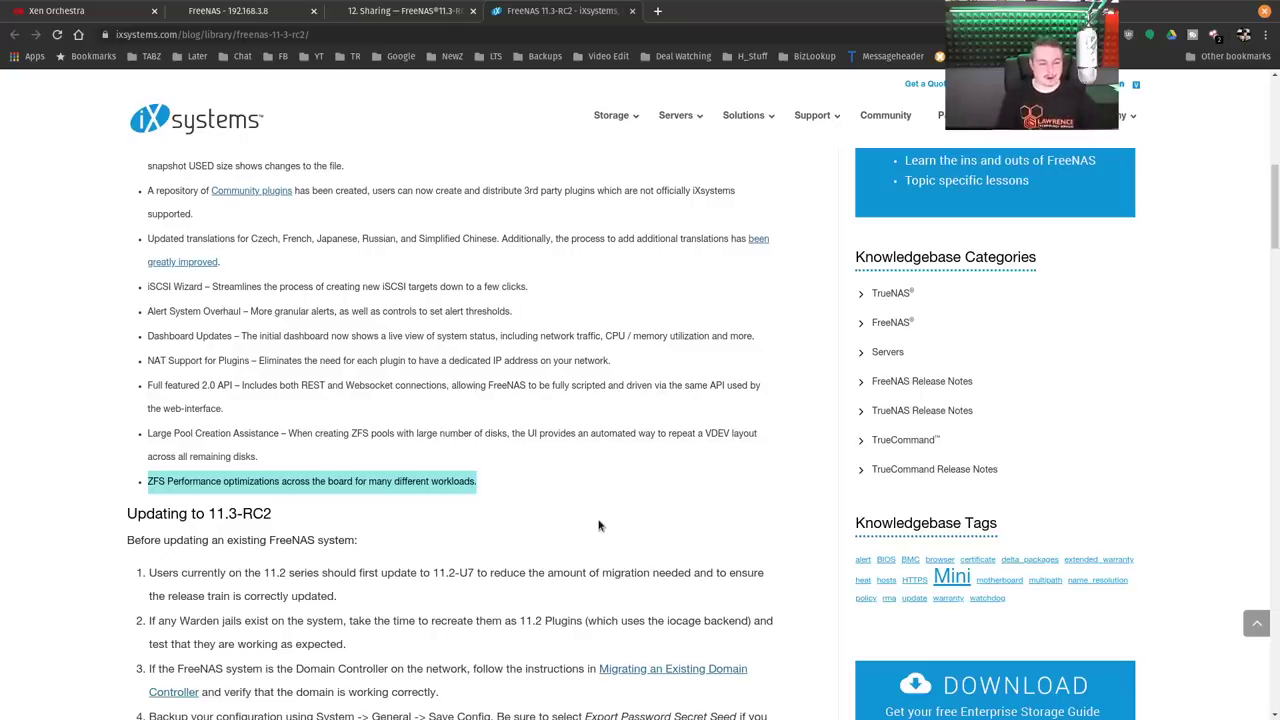
{"action": "scroll", "coordinate": [598, 526], "scroll_direction": "up", "scroll_amount": 10}
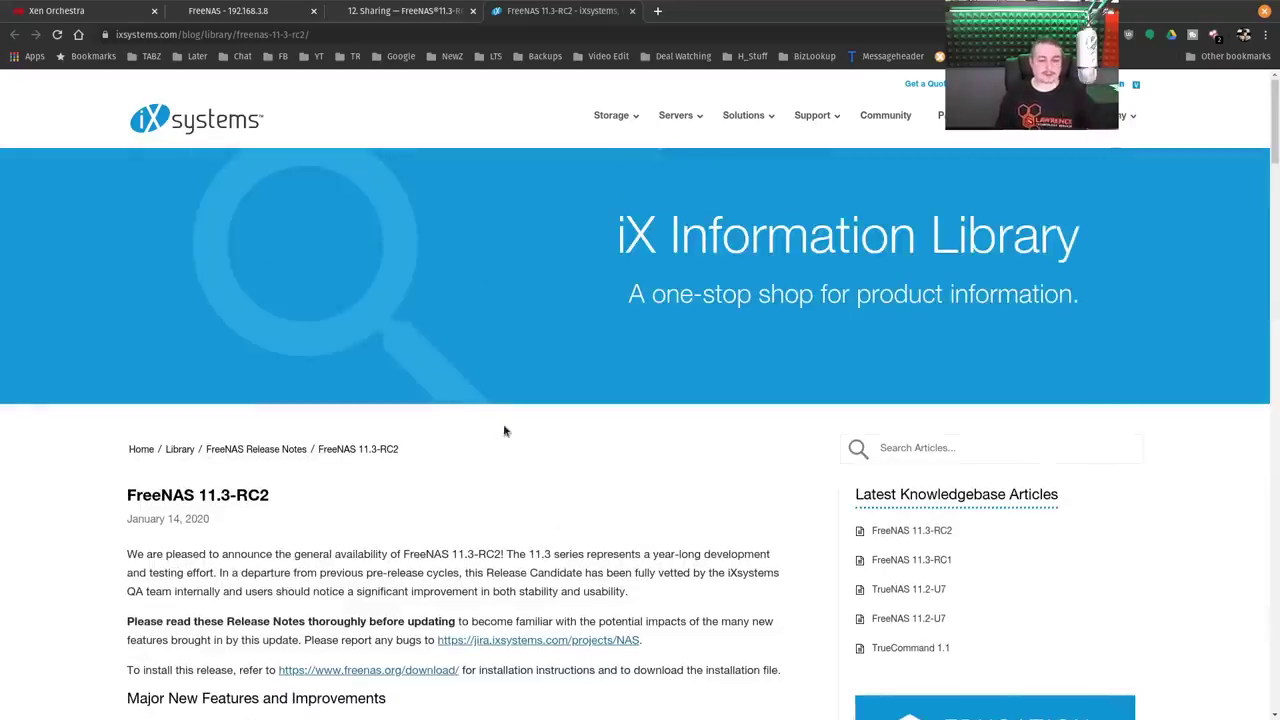
{"action": "scroll", "coordinate": [510, 450], "scroll_direction": "down", "scroll_amount": 3}
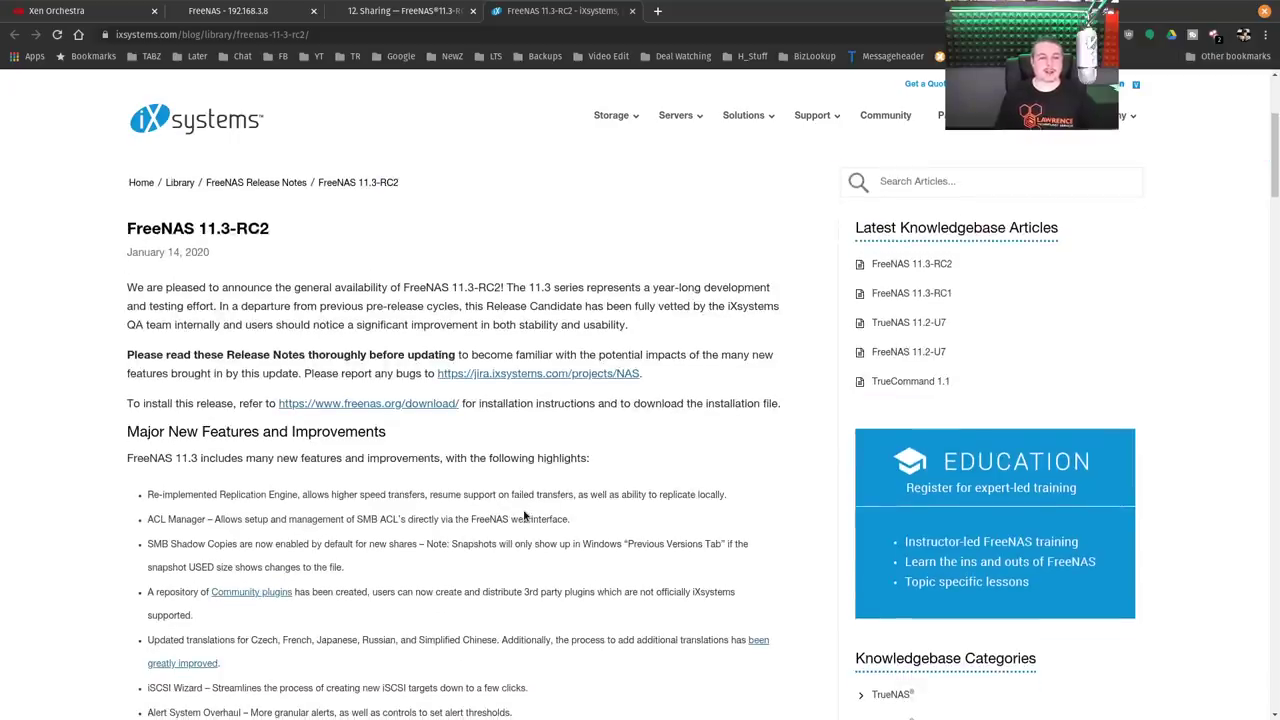
Return to the FreeNAS web interface, browse the Community plugin collection, and refresh its index.
{"action": "left_click", "coordinate": [220, 10]}
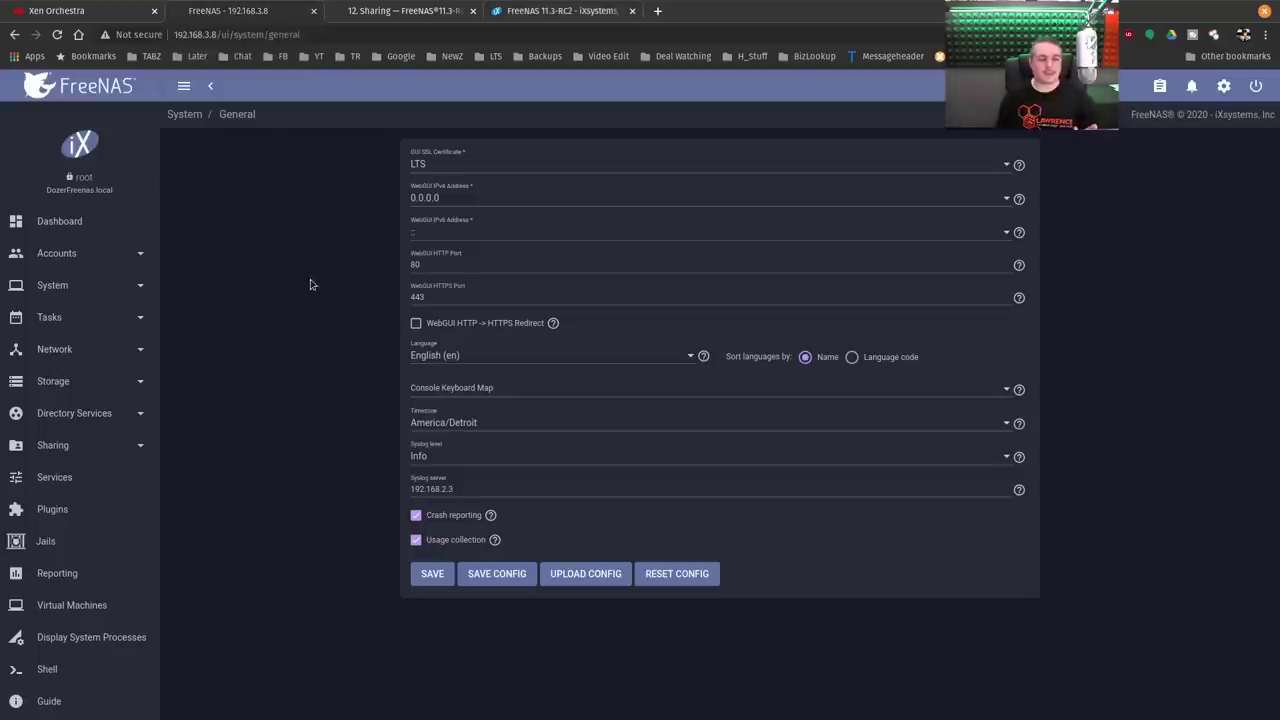
{"action": "left_click", "coordinate": [53, 508]}
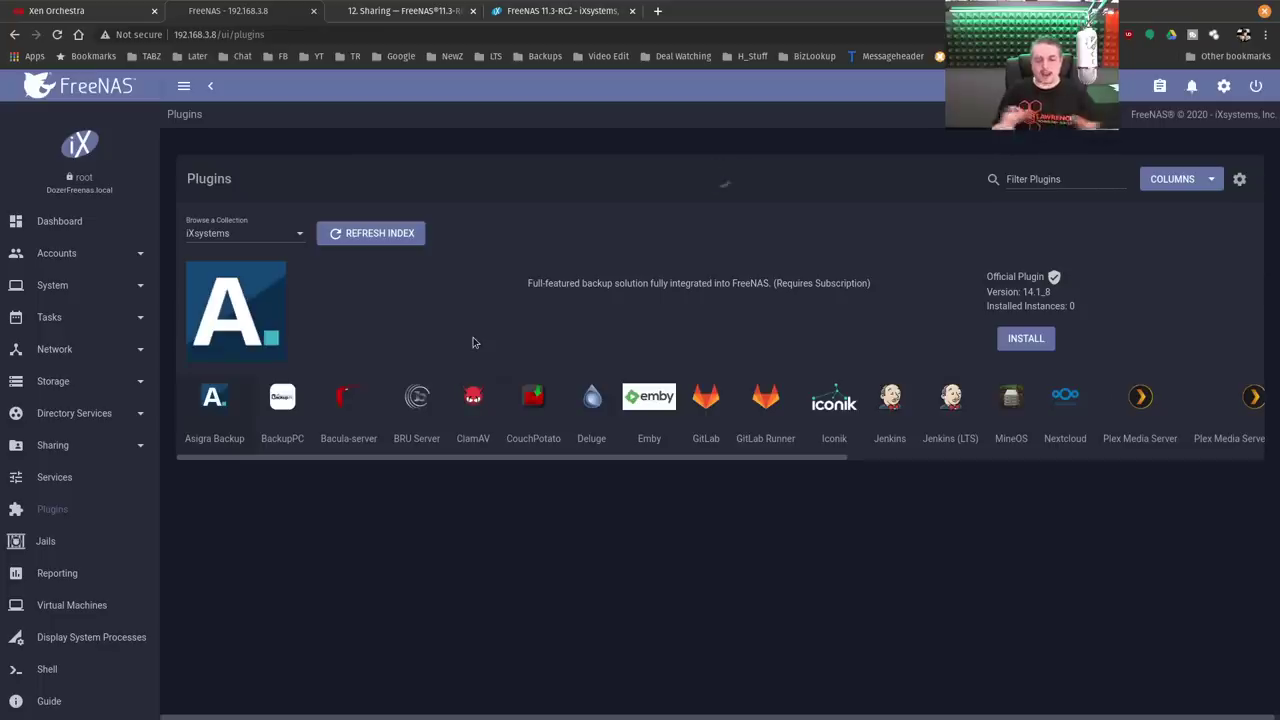
{"action": "left_click", "coordinate": [228, 236]}
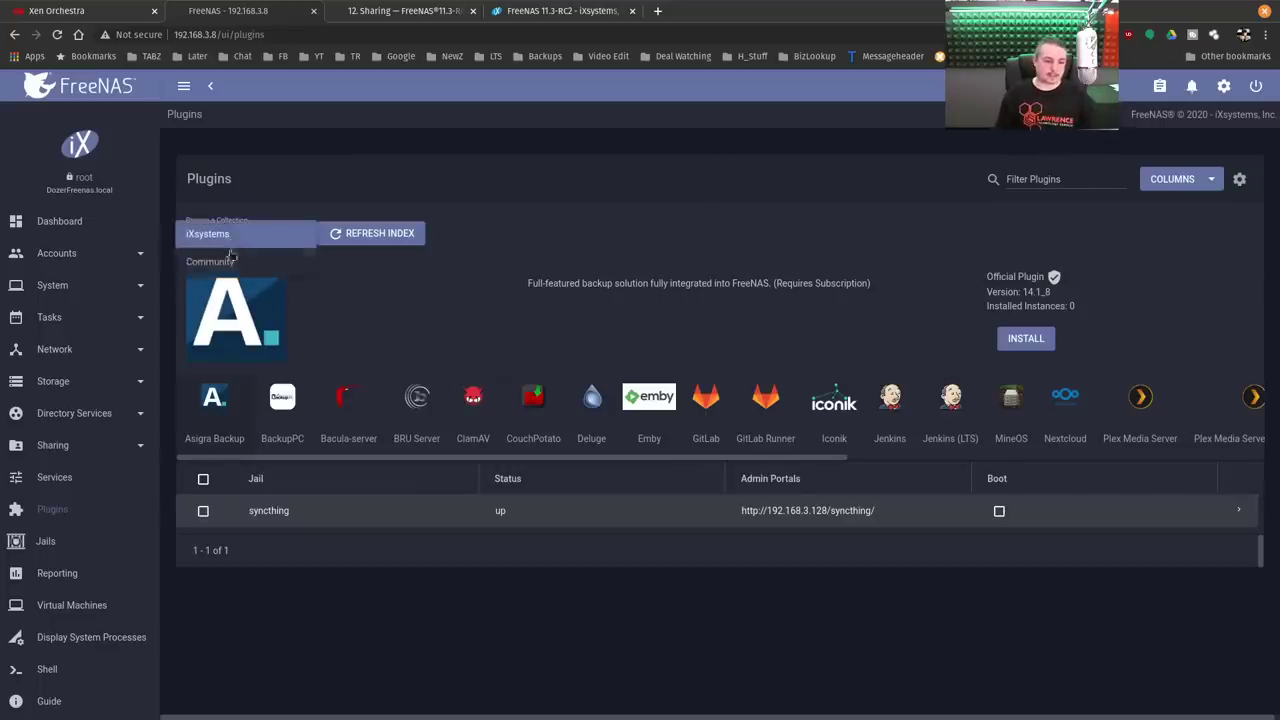
{"action": "left_click", "coordinate": [210, 260]}
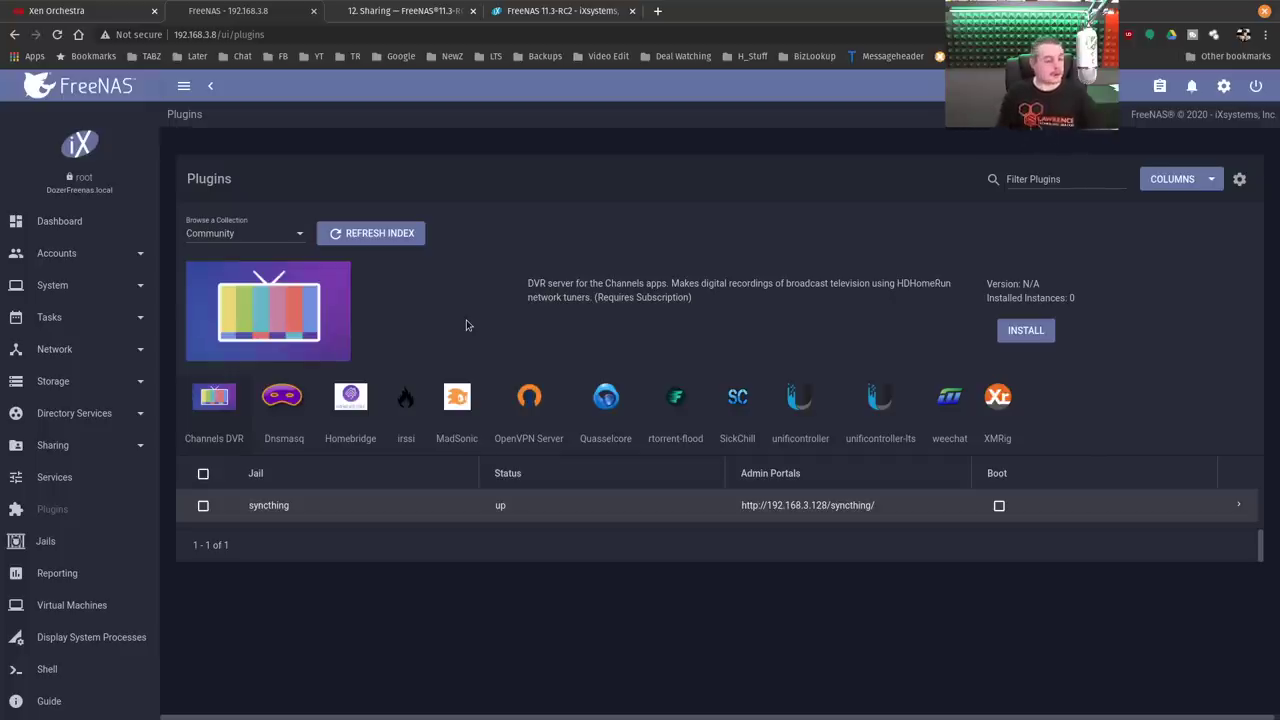
{"action": "left_click", "coordinate": [398, 234]}
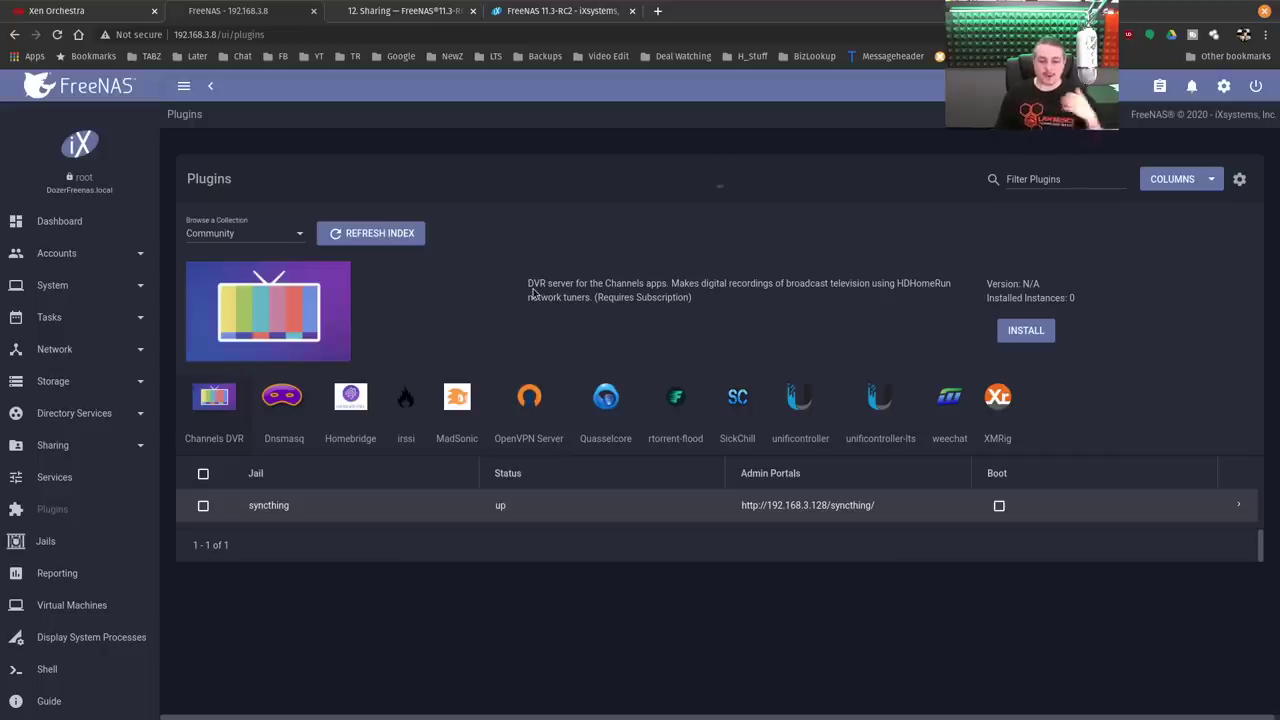